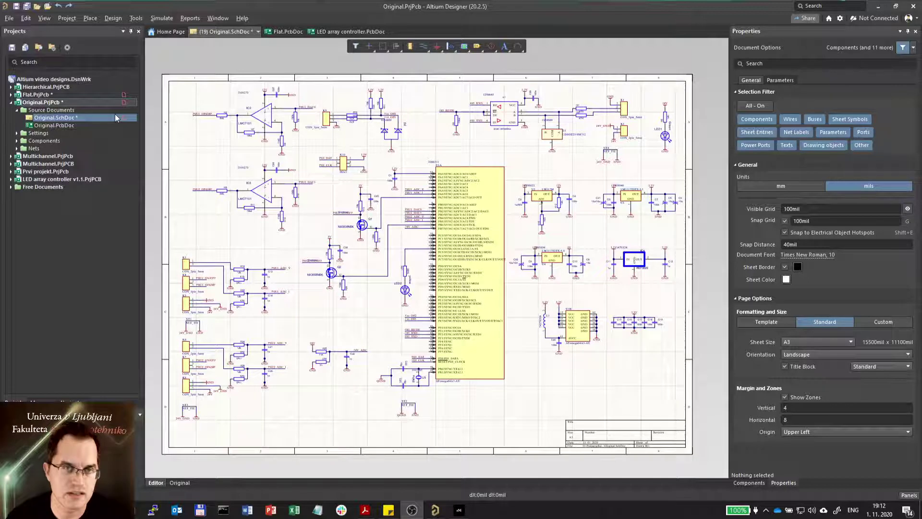
- Add a new schematic sheet to the Original.PrjPcb project
right_click(52, 102)
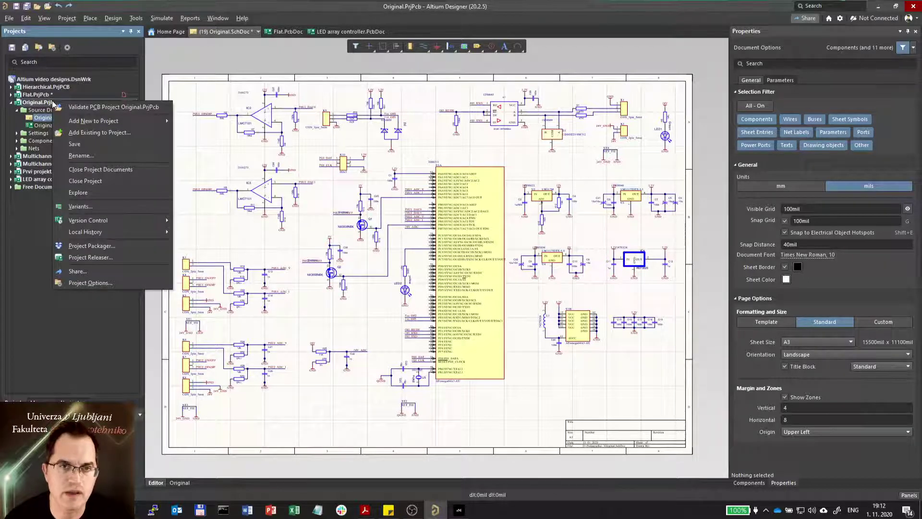
mouse_move(97, 121)
left_click(214, 156)
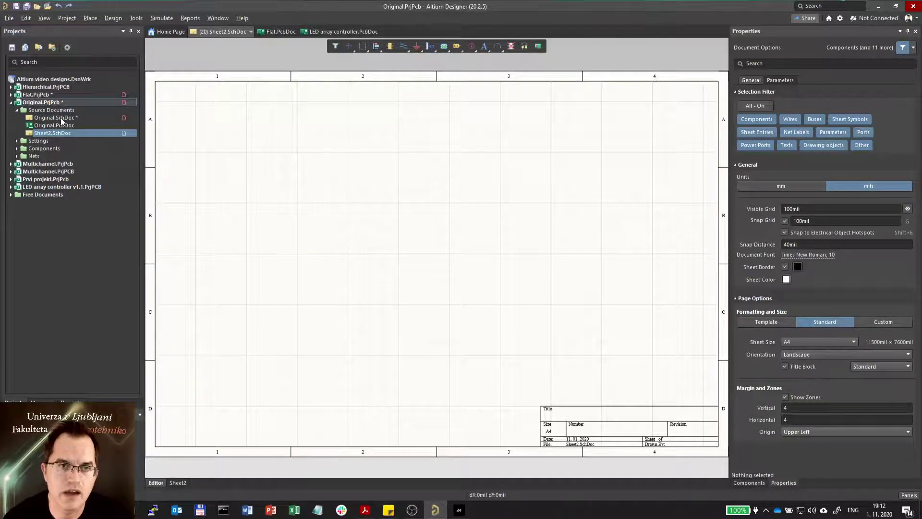
- Move the two op-amp circuits from Original.SchDoc to Sheet2.SchDoc by refactoring the selected subcircuit, placing it mid-sheet
key("ctrl+Tab")
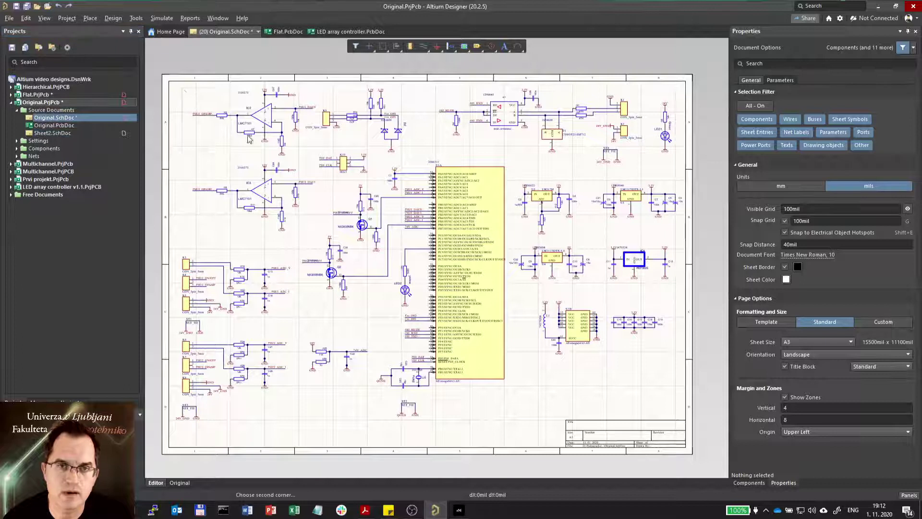
left_click(322, 244)
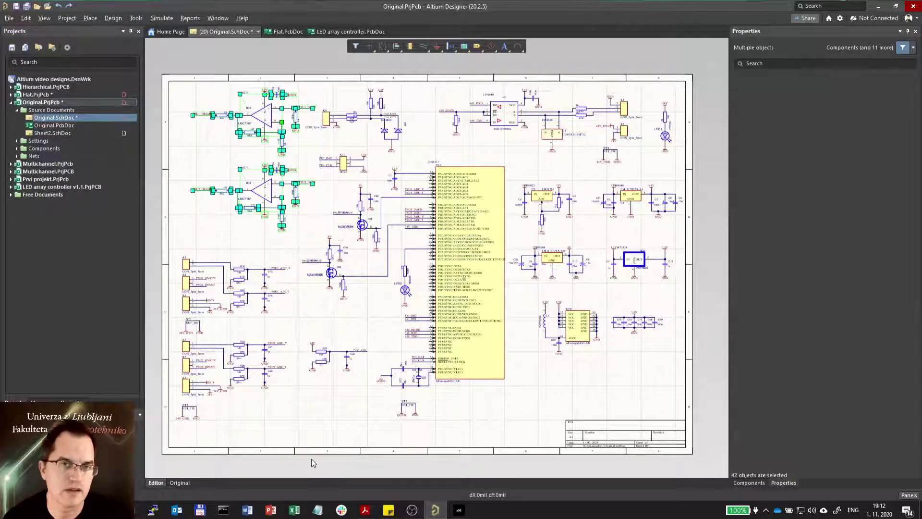
left_click(25, 17)
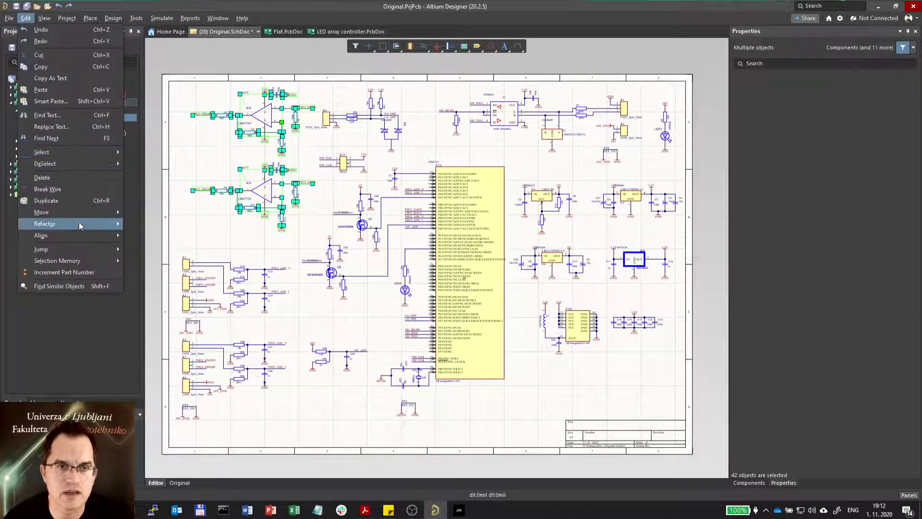
mouse_move(80, 229)
left_click(195, 223)
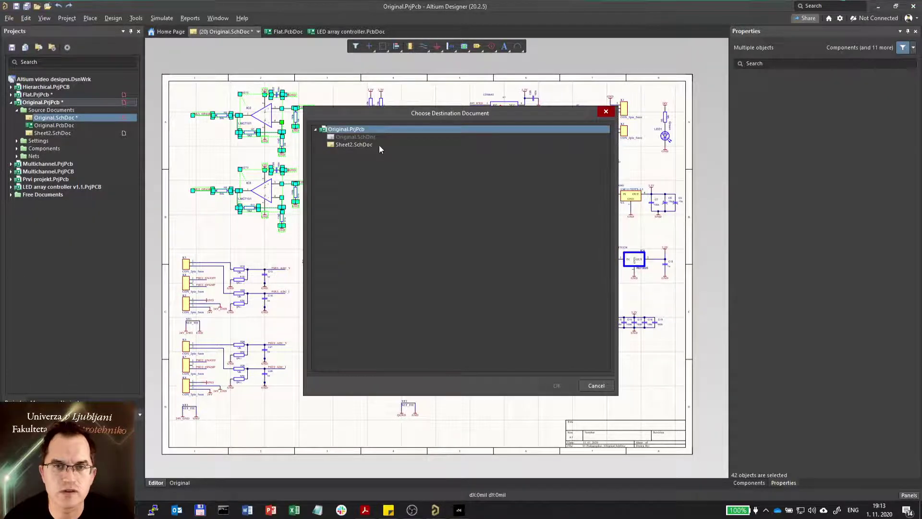
left_click(557, 385)
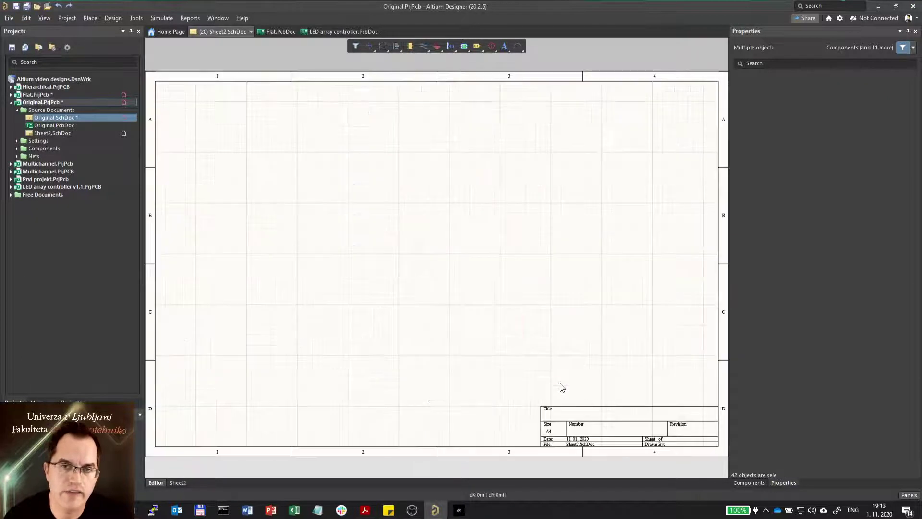
key("x")
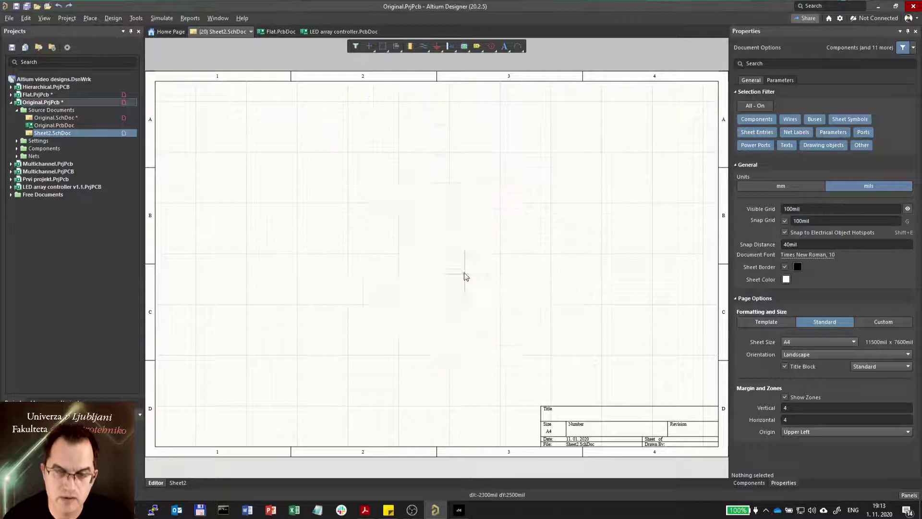
left_click(411, 270)
left_click(418, 280)
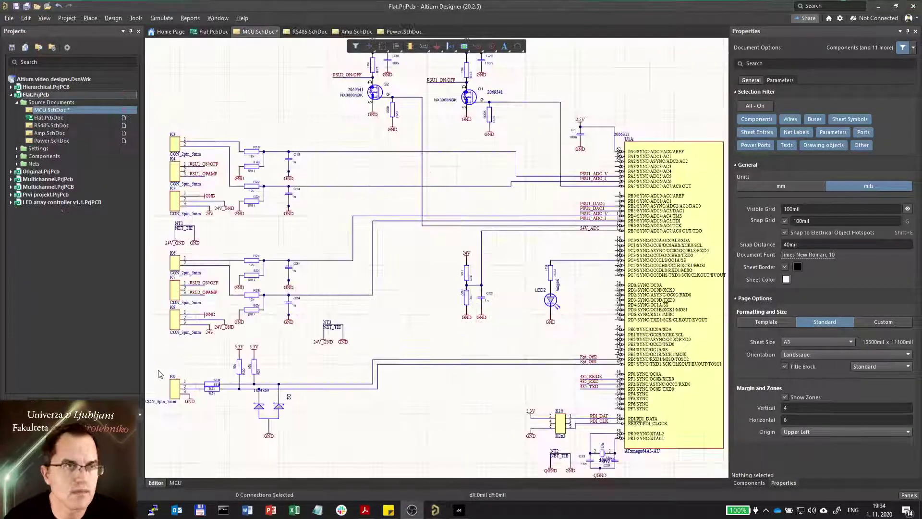
- Review the MCU, RS485, Amp and Power sheets of the Flat project, including the power ports around the LM317M regulator
scroll(424, 267, "down", 2, "ctrl")
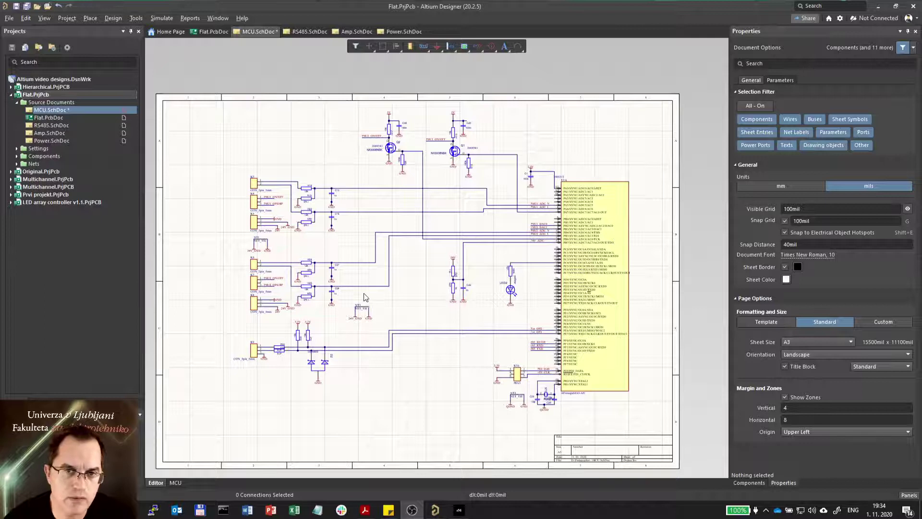
scroll(278, 257, "up", 2, "ctrl")
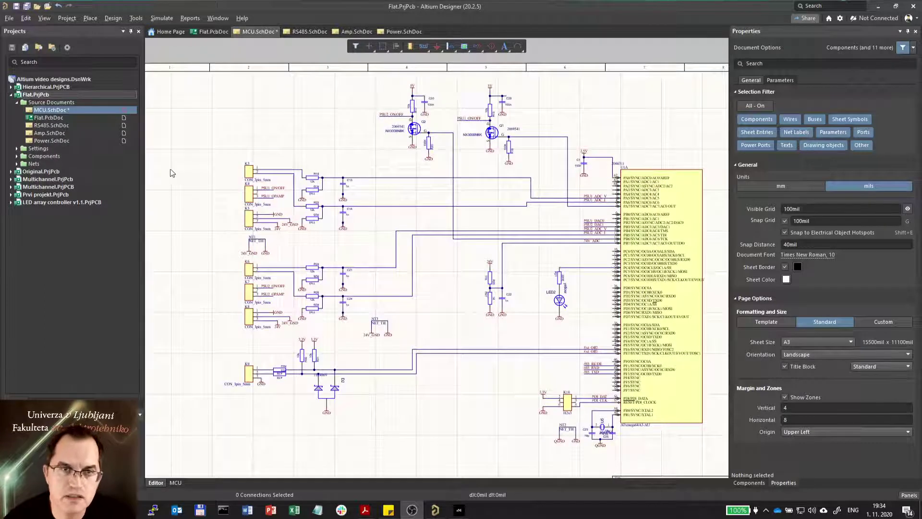
double_click(61, 124)
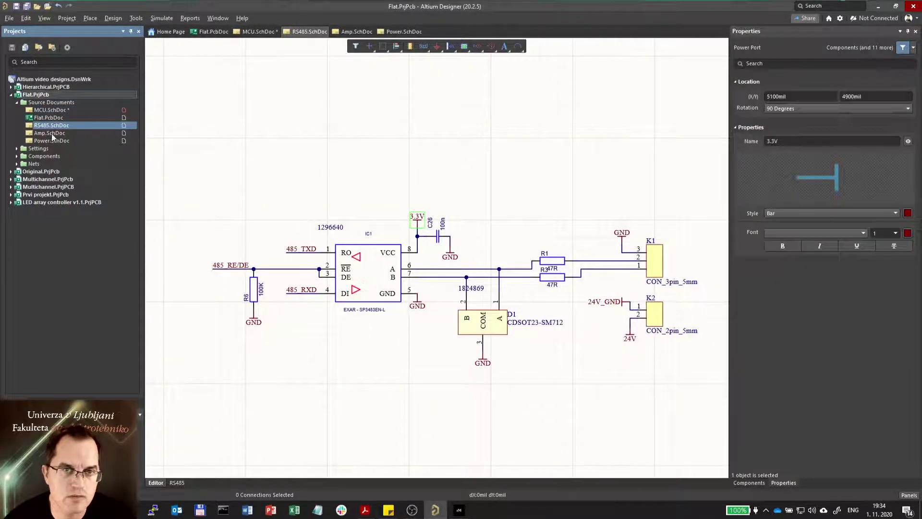
double_click(49, 132)
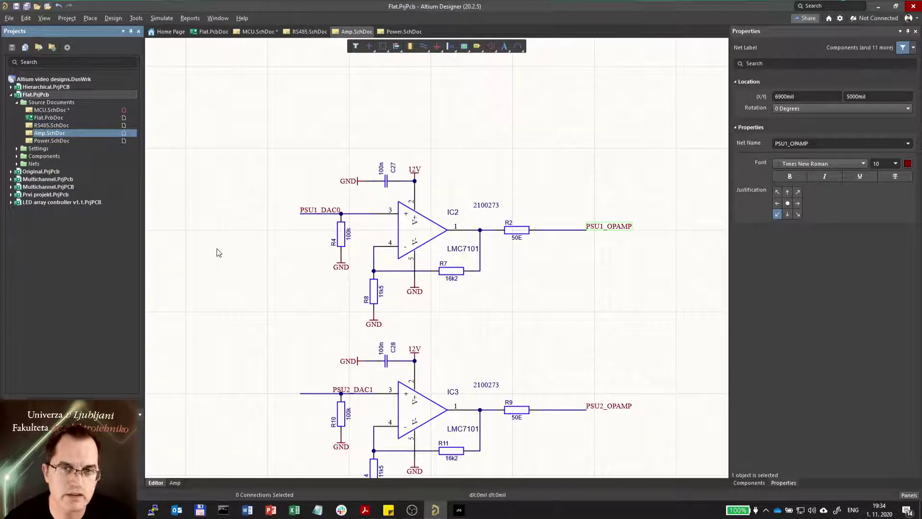
double_click(62, 140)
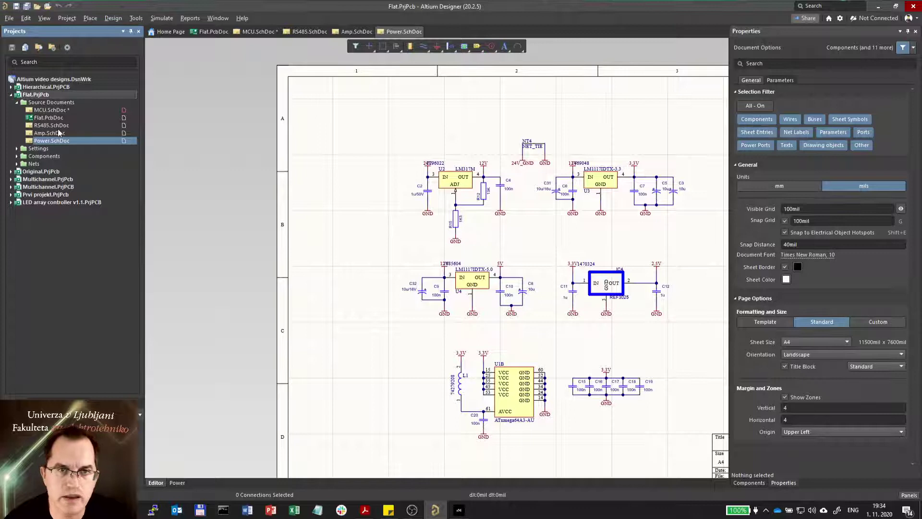
scroll(425, 164, "up", 4, "ctrl")
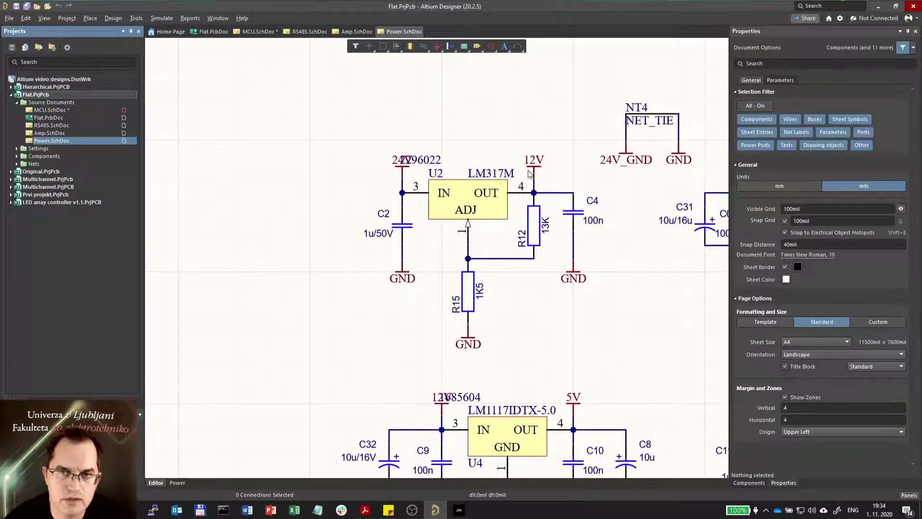
left_click(572, 263)
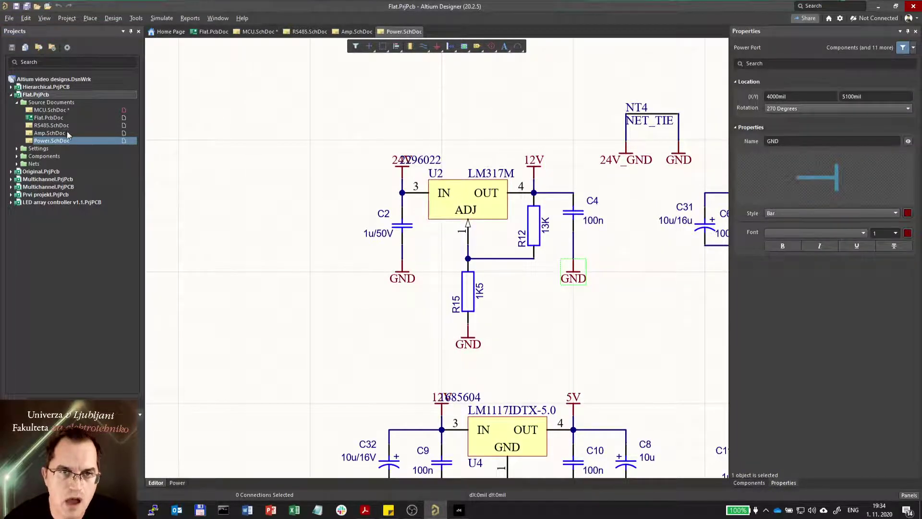
- Compare the PSU1_OPAMP and PSU1_DAC0 net labels on the Amp sheet with the net labels around the microcontroller on the MCU sheet
key("ctrl+Tab")
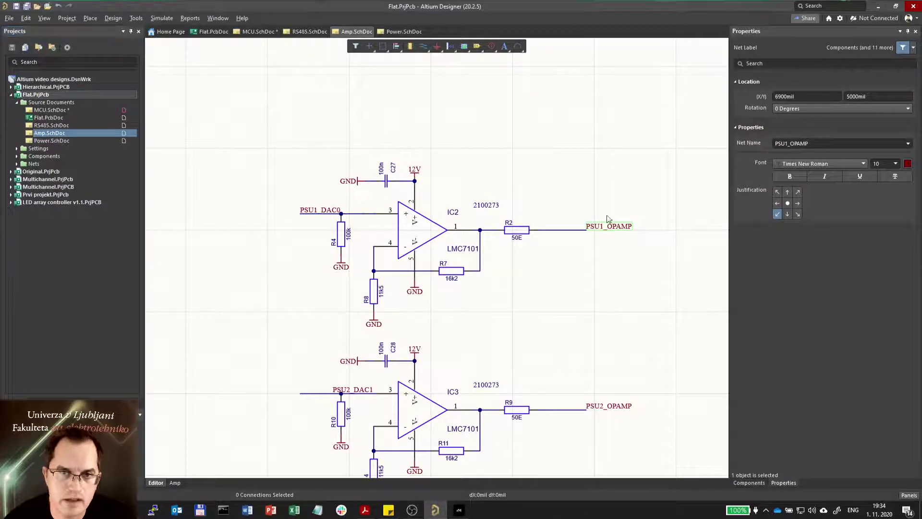
left_click(610, 220)
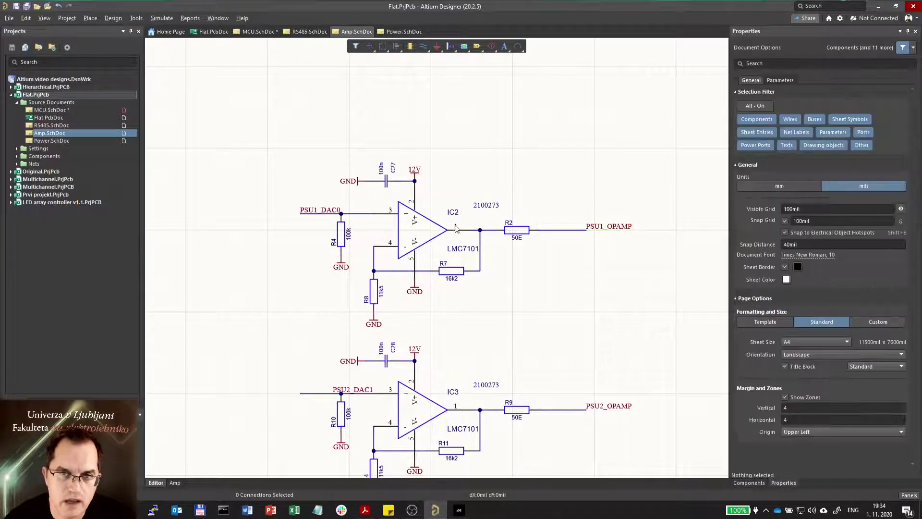
left_click(295, 213)
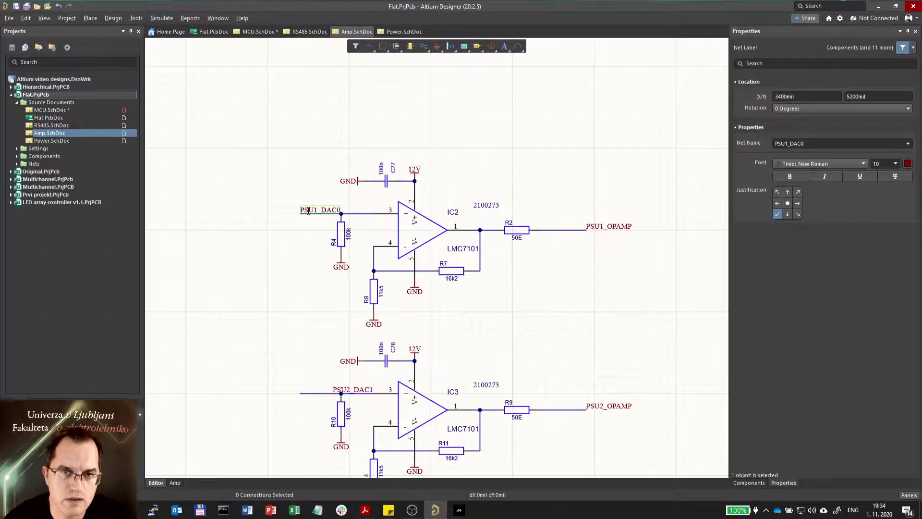
scroll(305, 215, "up", 2, "ctrl")
left_click(72, 110)
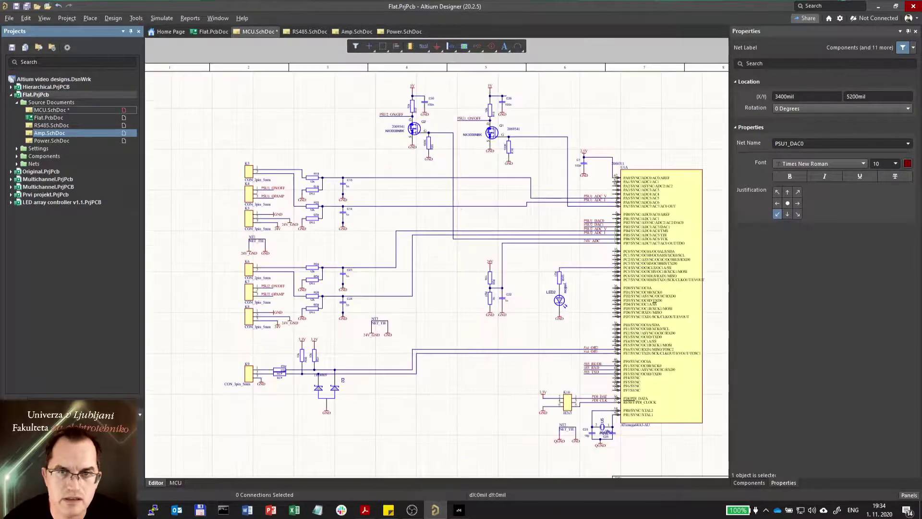
scroll(636, 222, "up", 2, "ctrl")
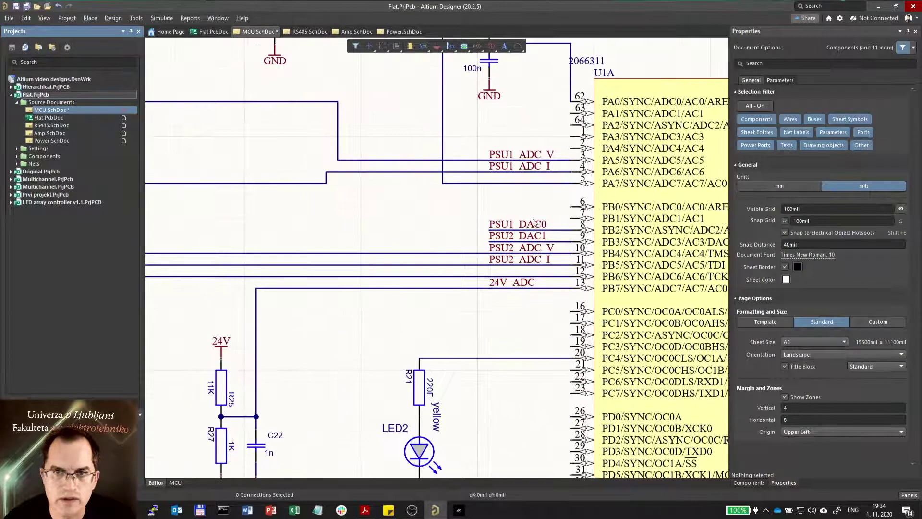
scroll(526, 250, "down", 3, "ctrl")
scroll(501, 244, "down", 3, "ctrl")
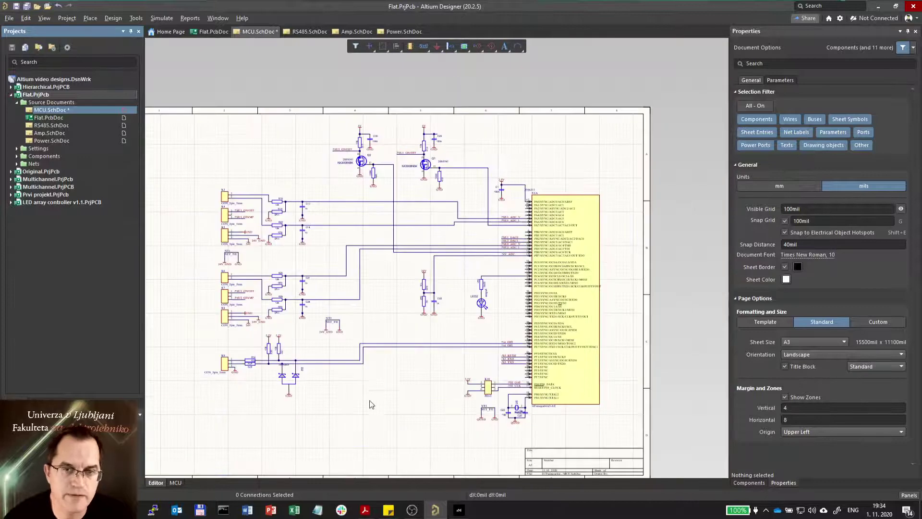
scroll(416, 375, "down", 2, "ctrl")
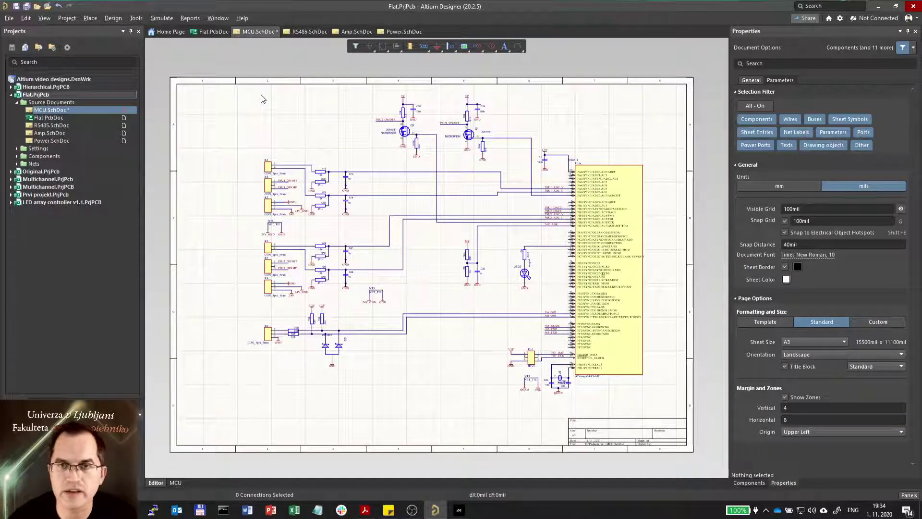
- Place a GND power port in Power Ground style in the empty area of zone A1 on the MCU sheet
scroll(178, 82, "up", 3, "ctrl")
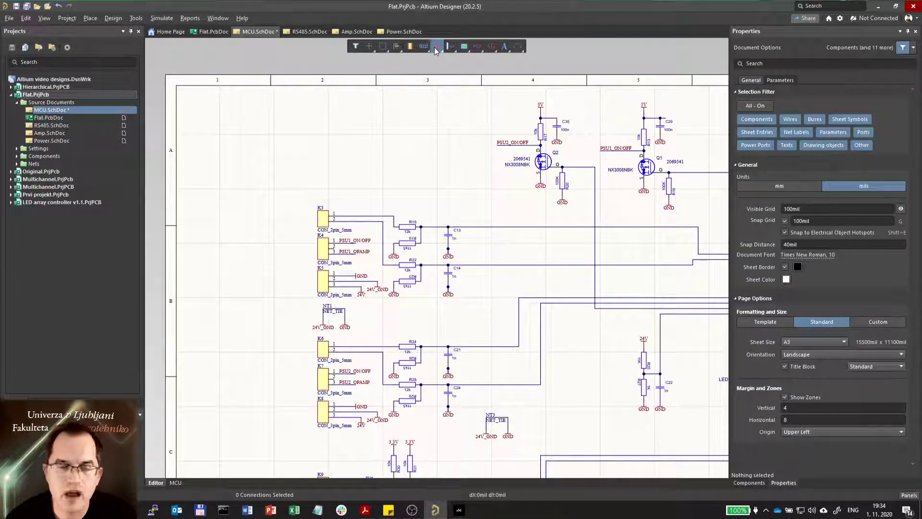
left_click(436, 47)
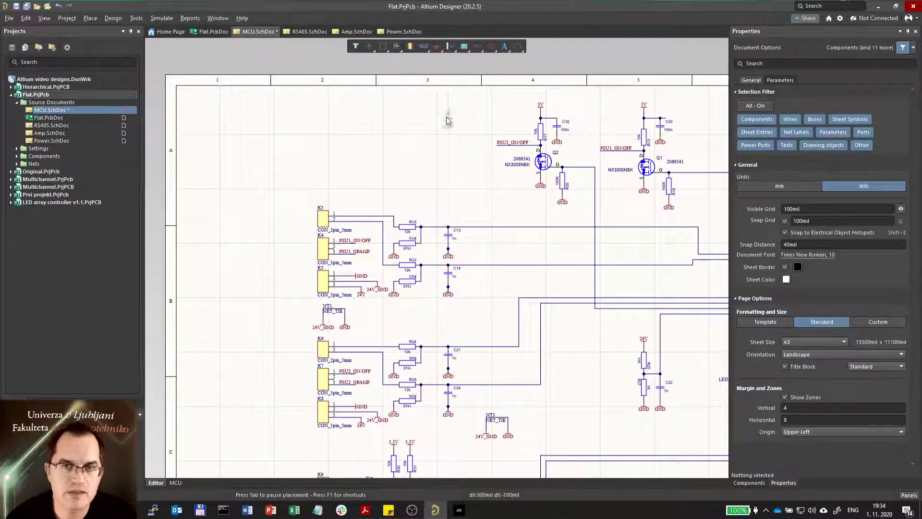
left_click(220, 123)
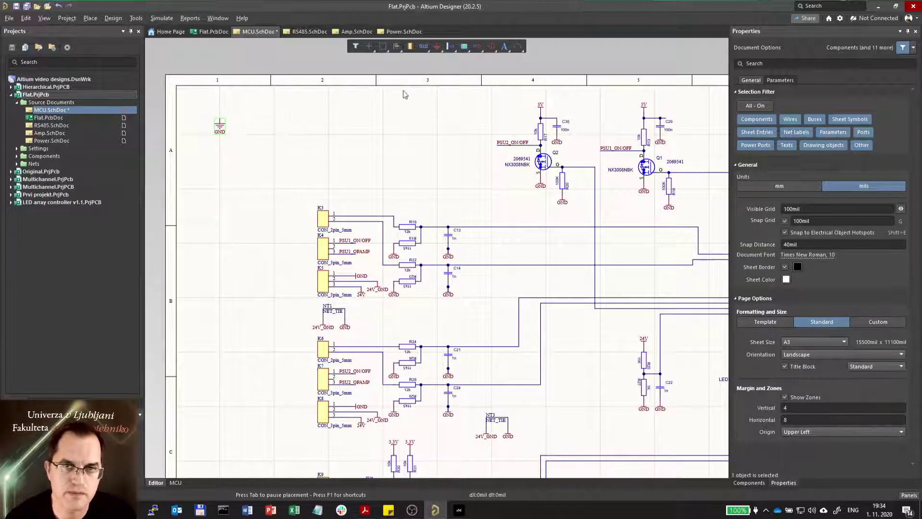
- Place a port named 485_TXD, about 800 mil wide, below the new ground symbol on the MCU sheet
right_click(477, 48)
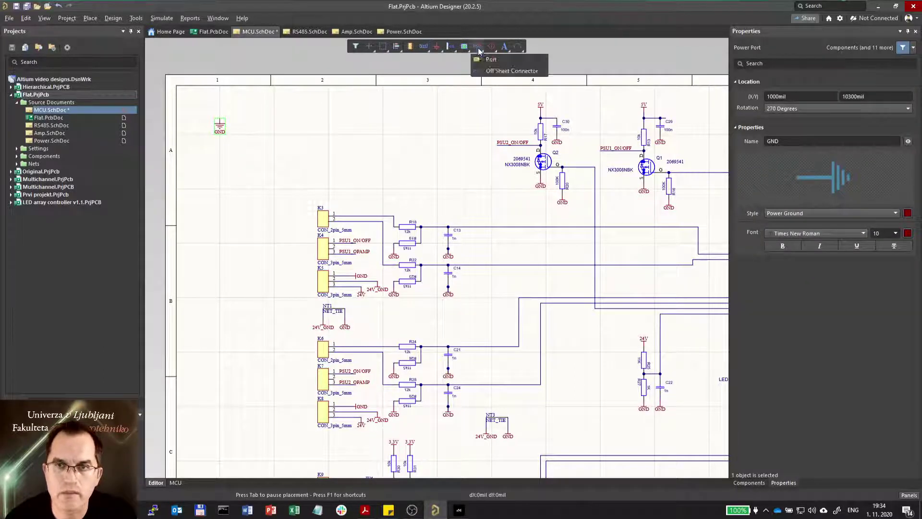
left_click(494, 62)
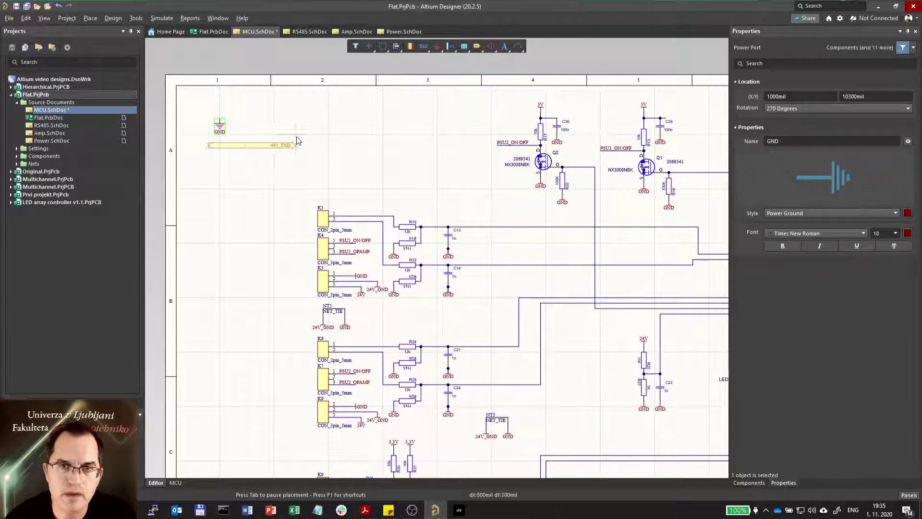
left_click(203, 150)
left_click(247, 151)
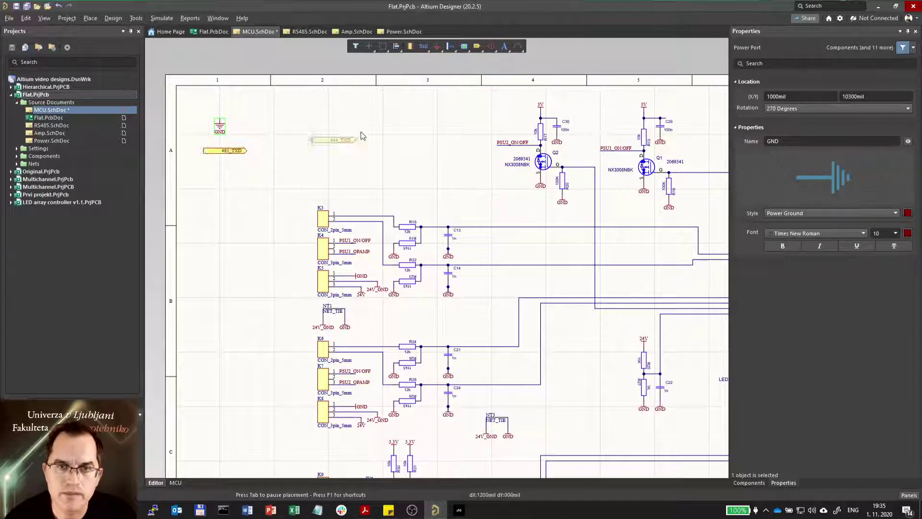
key("Escape")
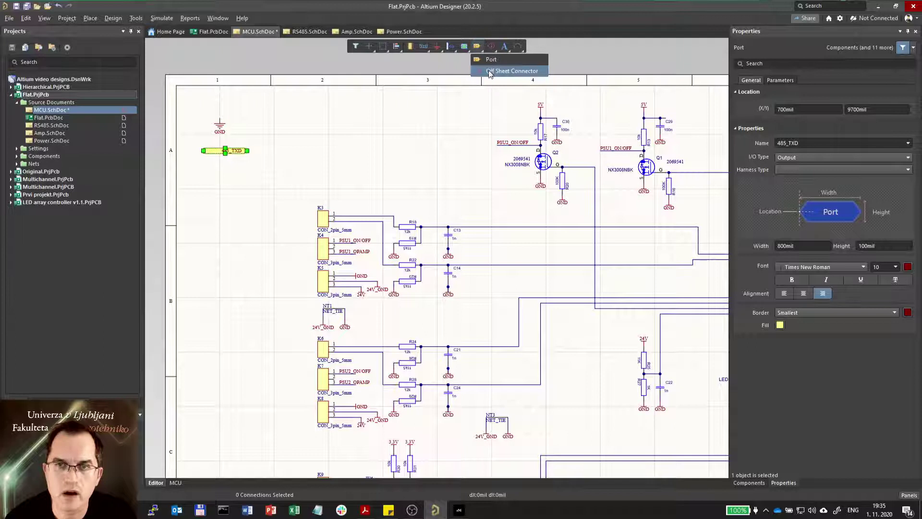
- Place an off-sheet connector for the 485_RXD net below the 485_TXD port
left_click(480, 46)
left_click(225, 173)
key("Escape")
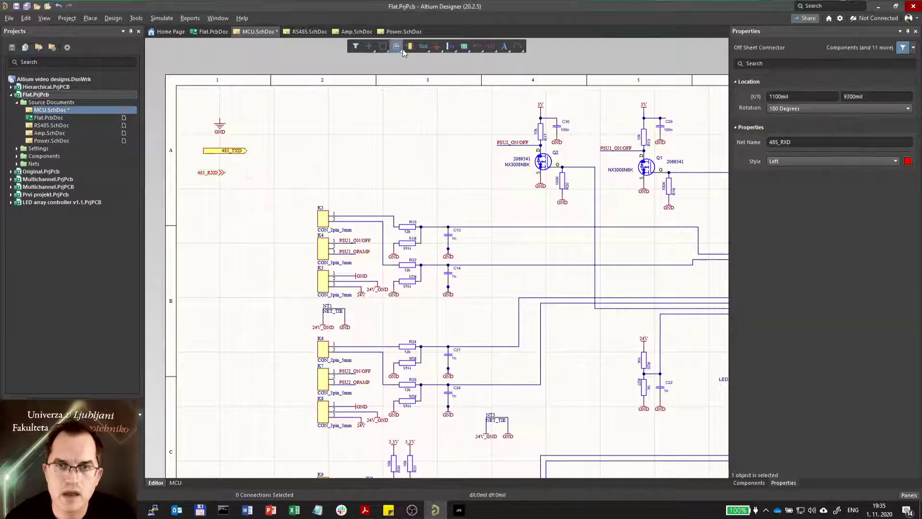
- Place a 485_RE/DE net label below the 485_RXD off-sheet connector and select the new GND power port
left_click(422, 46)
left_click(206, 197)
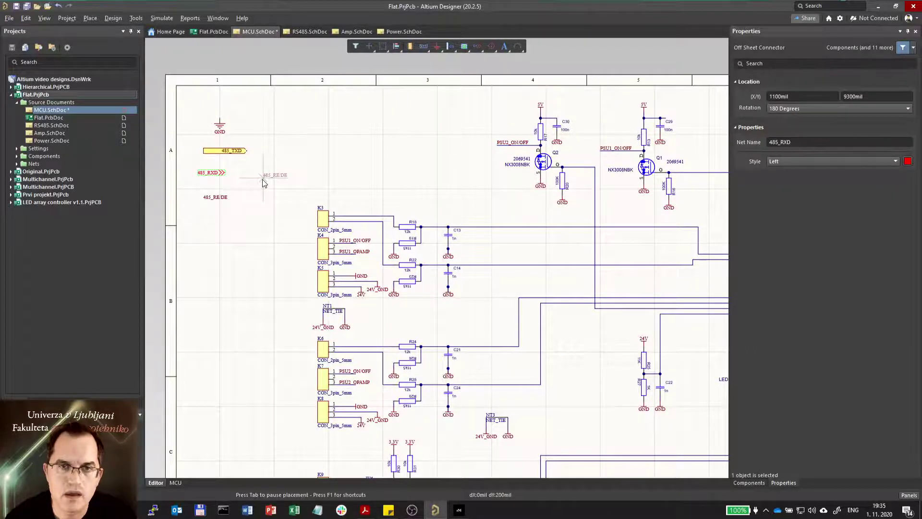
left_click(228, 120)
scroll(228, 120, "up", 2, "ctrl")
key("Escape")
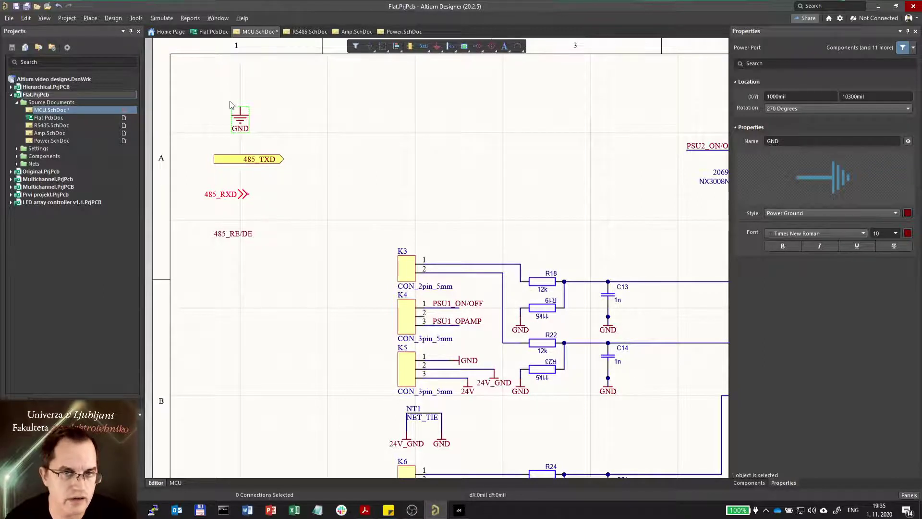
- Examine the properties of the 485_TXD port on the MCU sheet
left_click(245, 162)
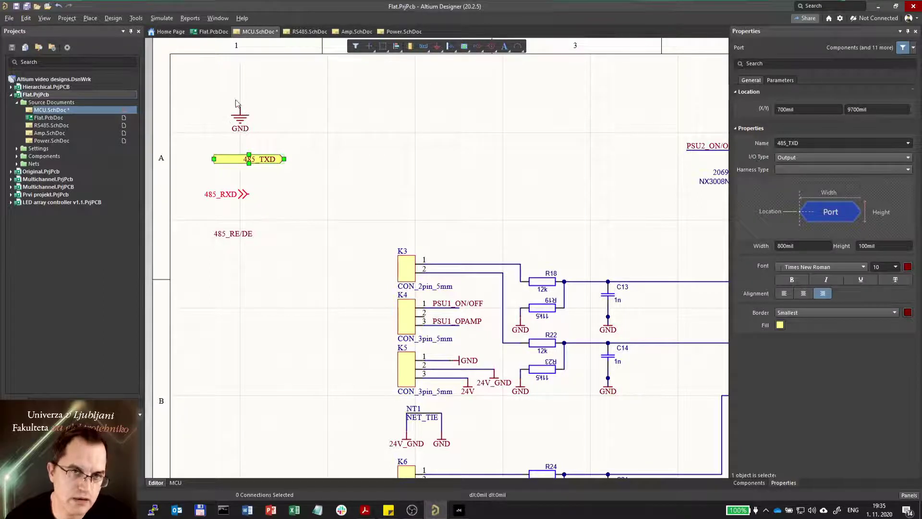
left_click(280, 166)
left_click_drag(301, 152, 204, 174)
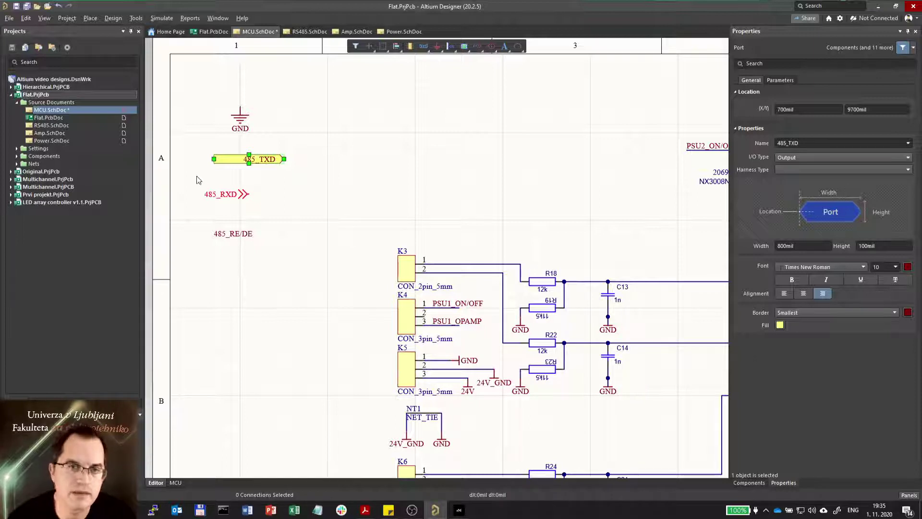
- Shift the 485_RXD off-sheet connector to X 1200 mil and shorten the 485_TXD port to a width of 600 mil
left_click_drag(197, 180, 288, 213)
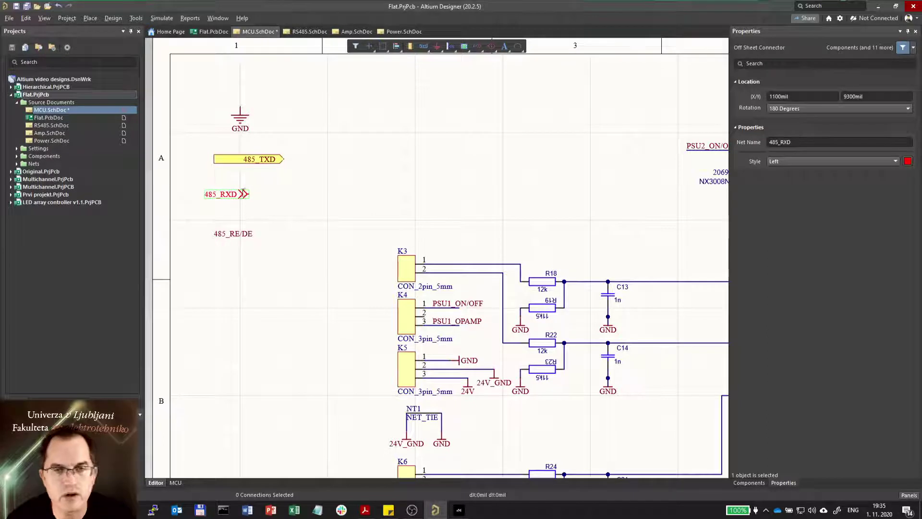
left_click_drag(243, 194, 263, 194)
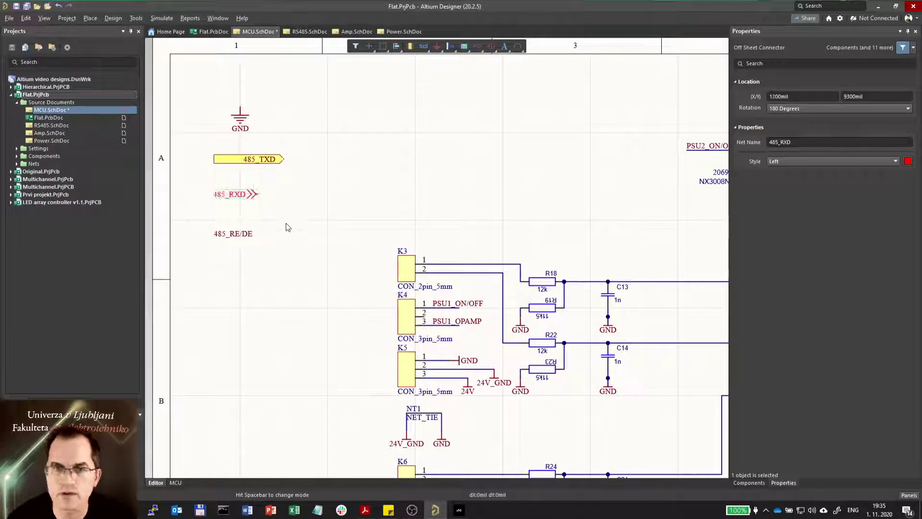
left_click(201, 202)
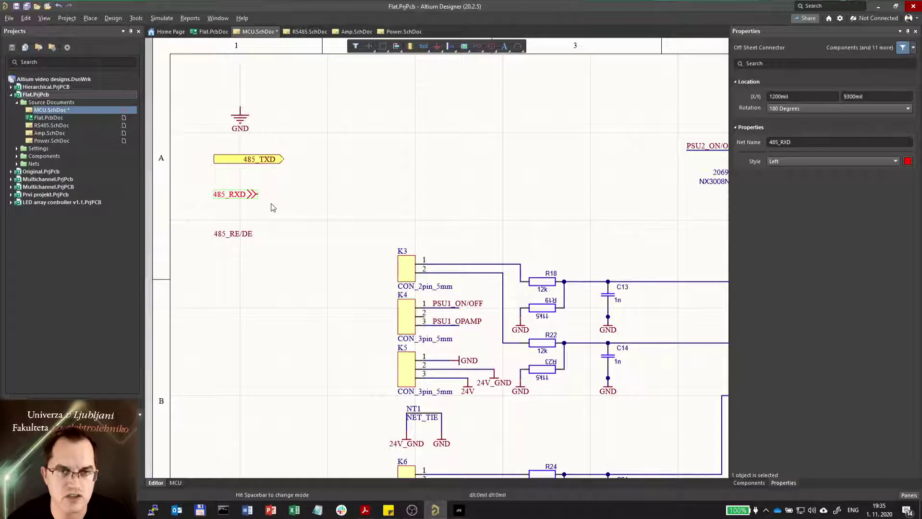
left_click(248, 158)
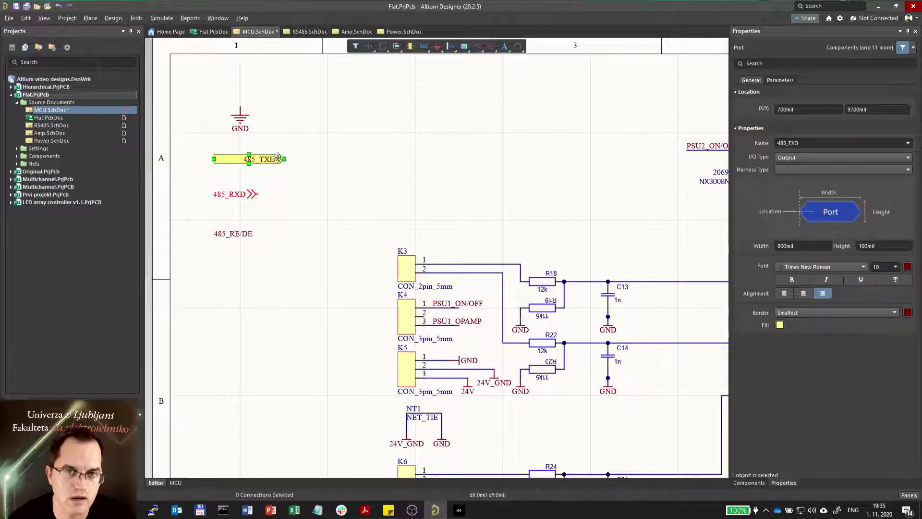
left_click_drag(278, 159, 268, 159)
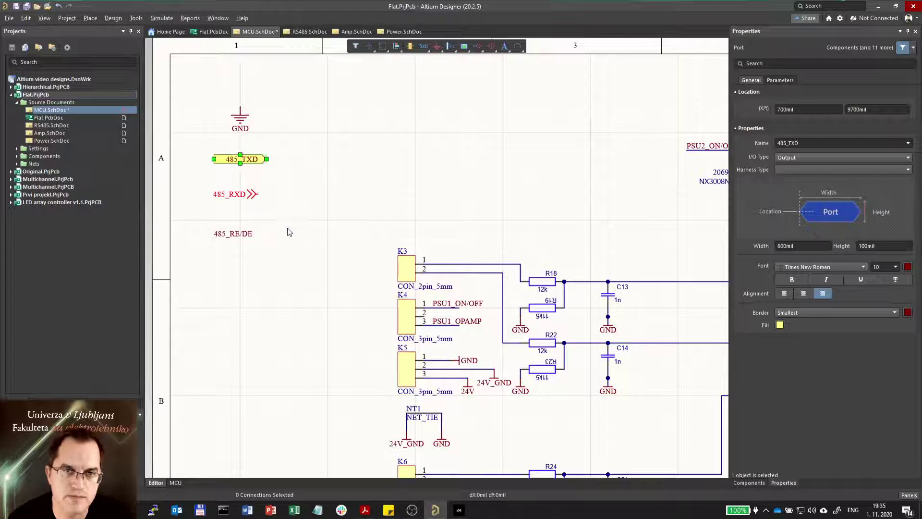
left_click(230, 234)
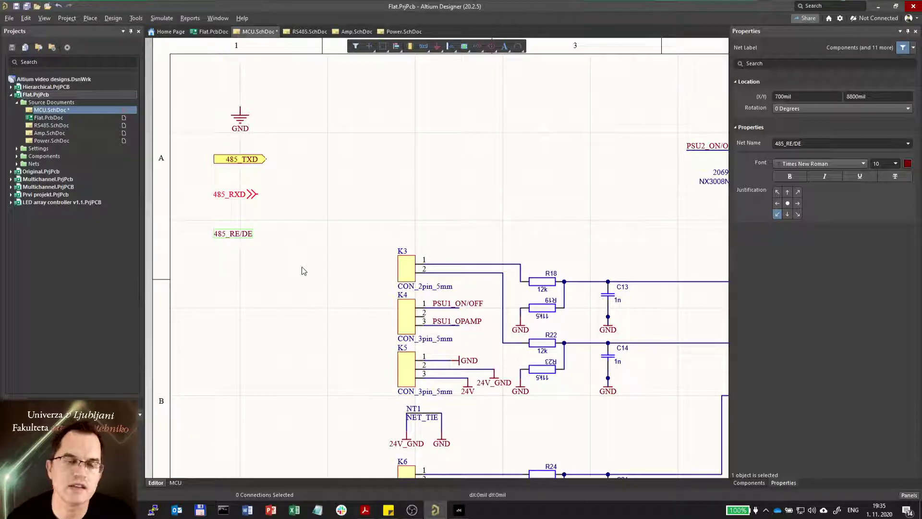
left_click_drag(191, 75, 286, 273)
left_click(300, 285)
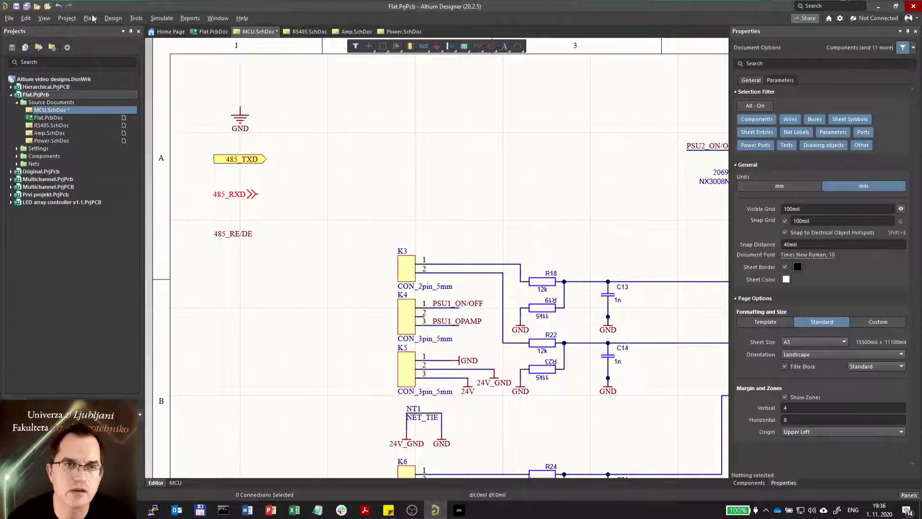
- Open the Flat project's options and set the net identifier scope to Global (Netlabels and ports global)
left_click(66, 18)
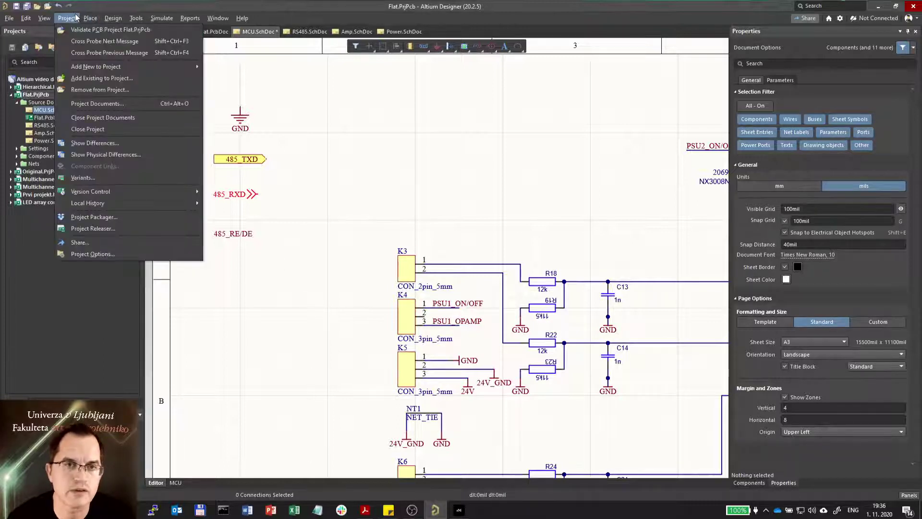
left_click(105, 253)
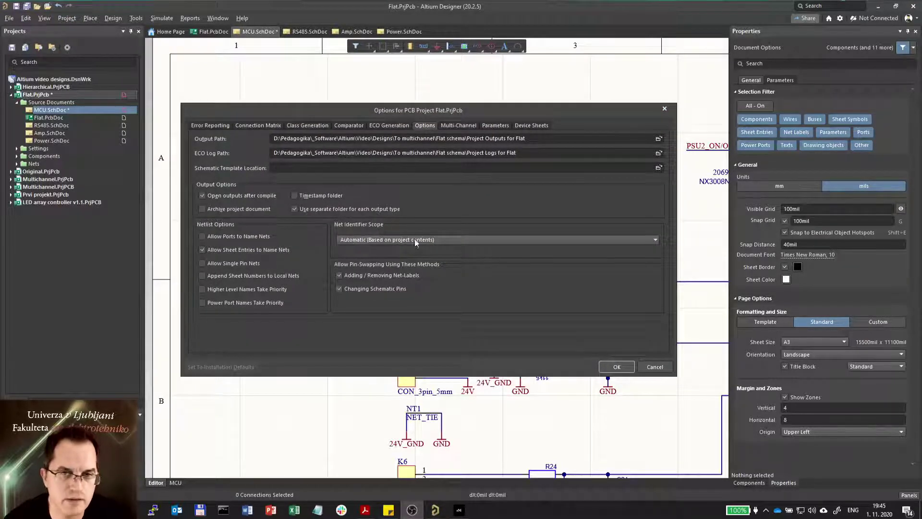
left_click(427, 239)
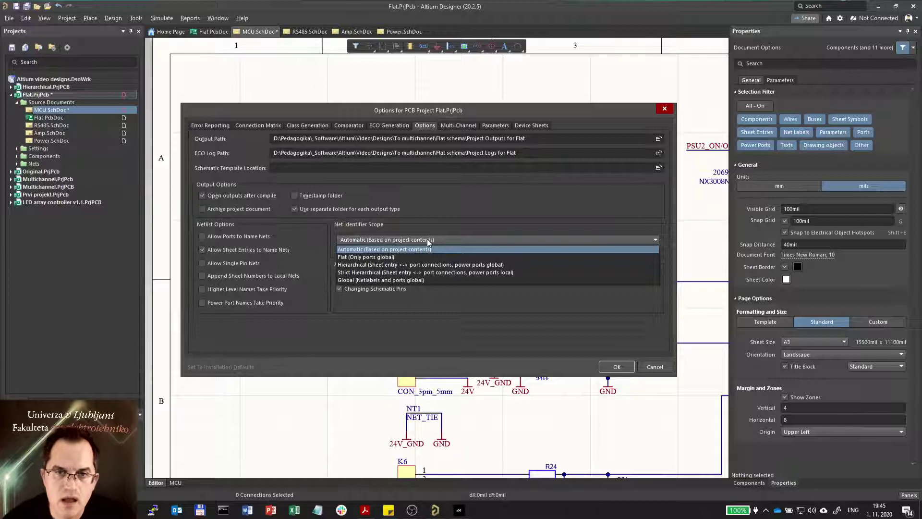
left_click(362, 282)
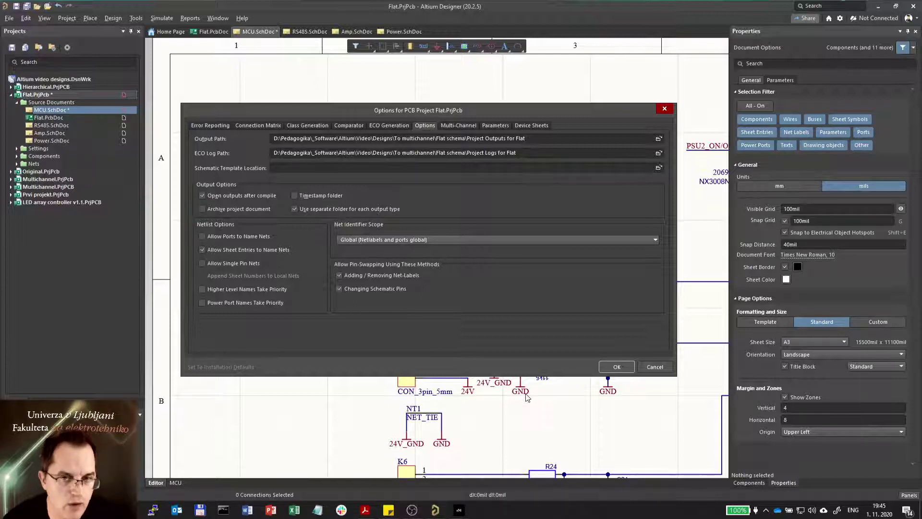
- Try the Flat, Hierarchical and Strict Hierarchical net identifier scopes one after another in the project options
left_click(425, 240)
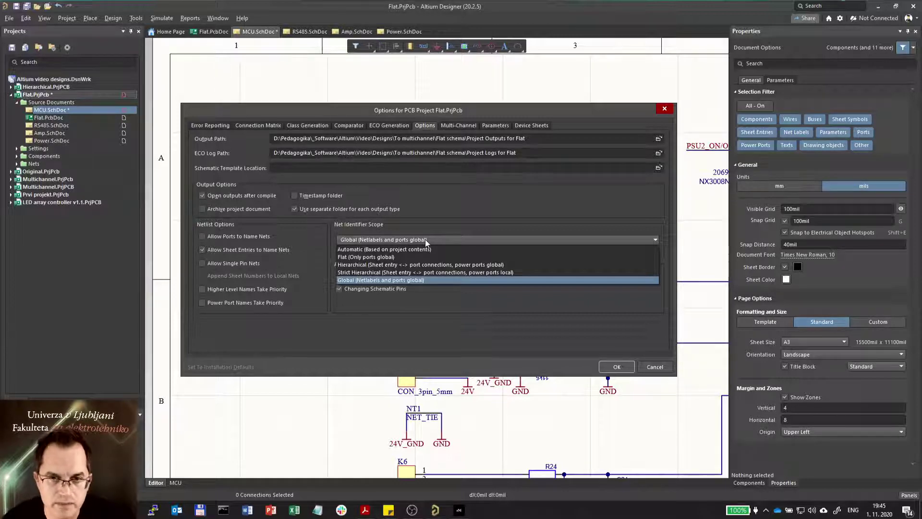
left_click(392, 258)
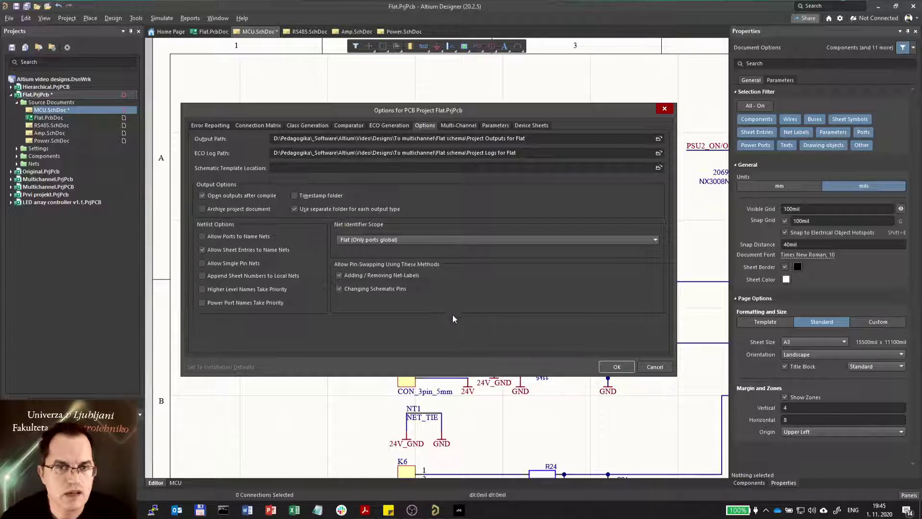
left_click(352, 240)
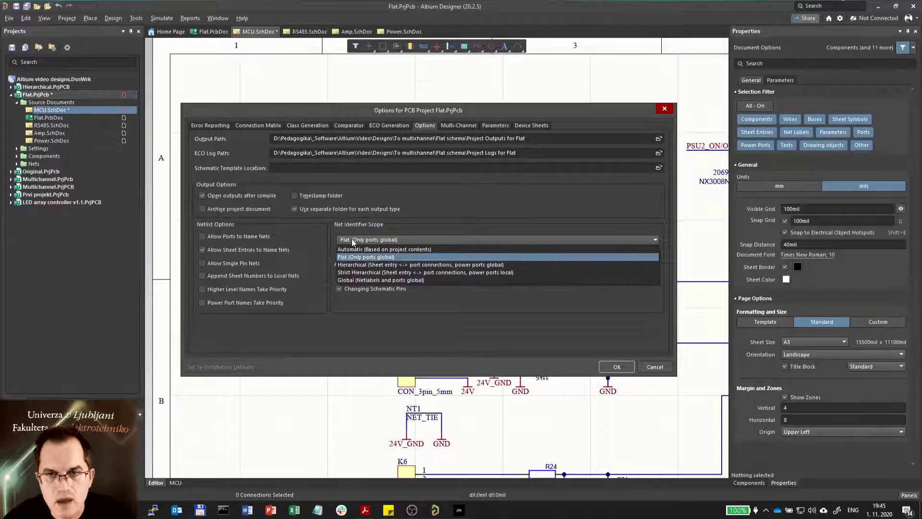
left_click(376, 265)
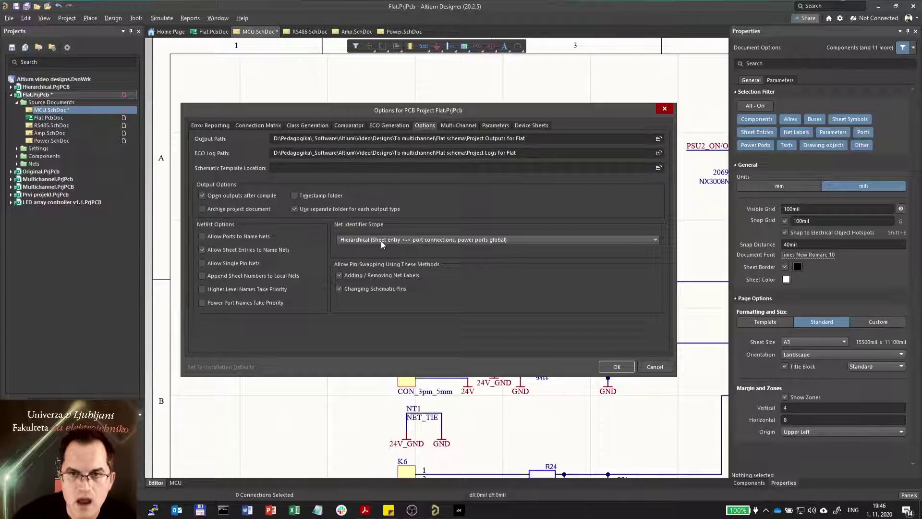
left_click(505, 241)
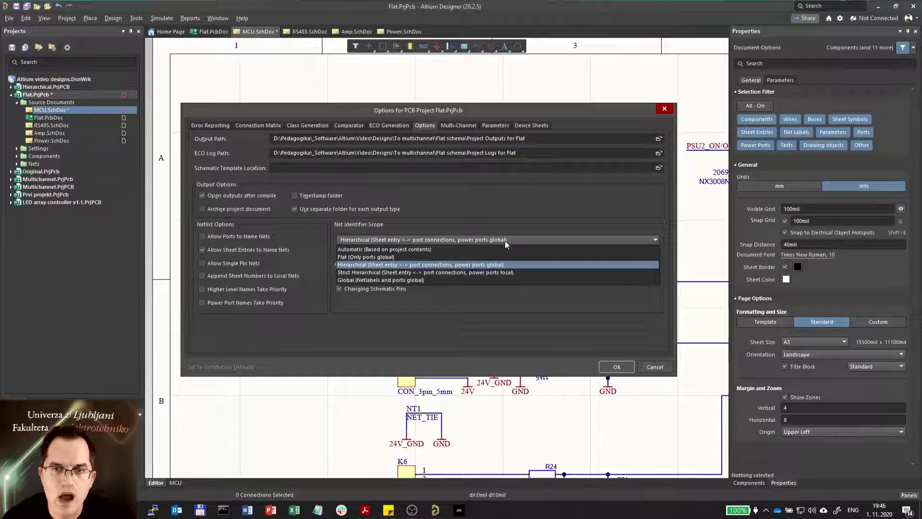
left_click(414, 272)
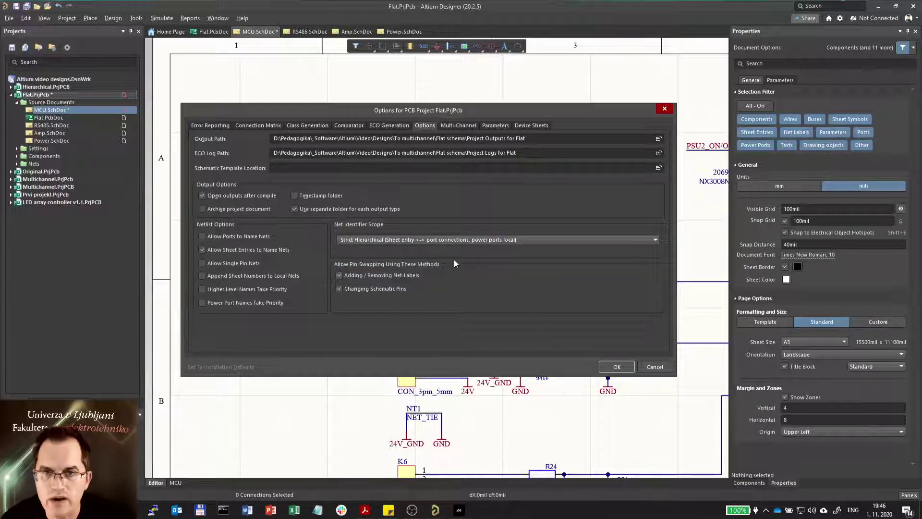
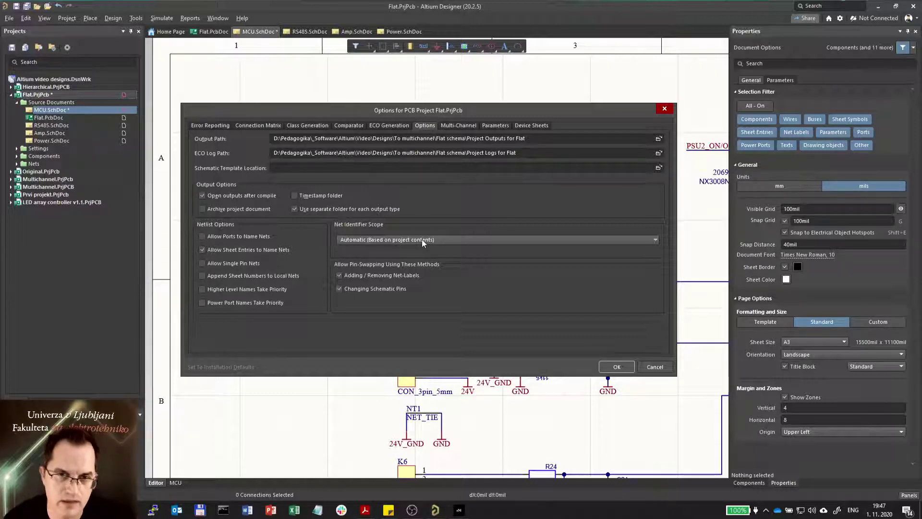
- Restore the net identifier scope to Automatic (Based on project contents) and apply the project options
left_click(422, 239)
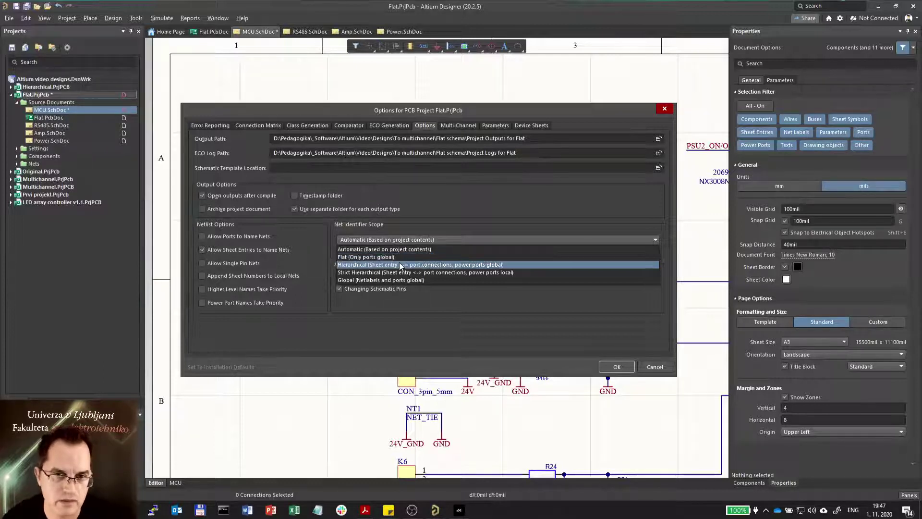
left_click(421, 311)
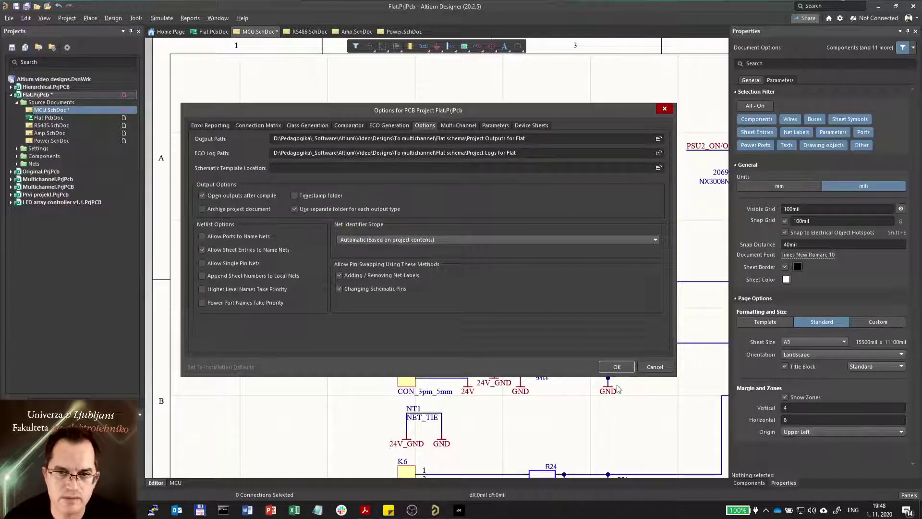
left_click(618, 368)
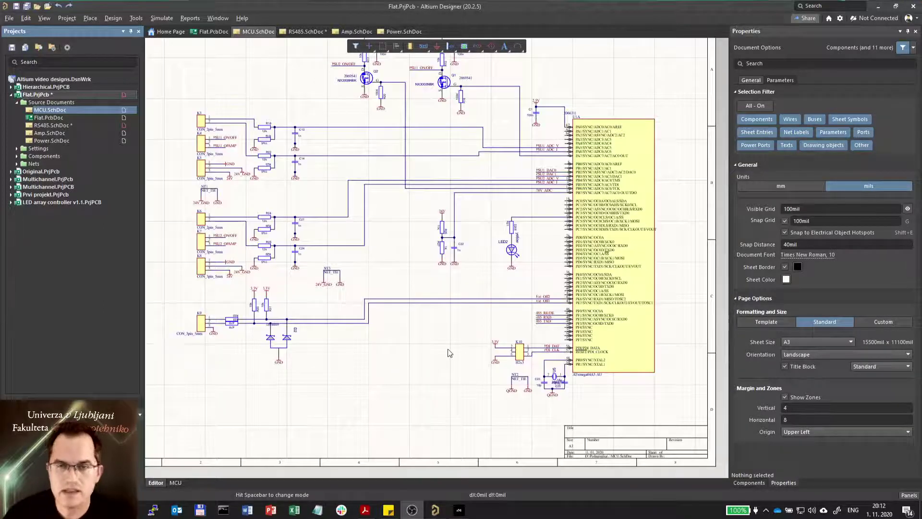
- Place off-sheet connectors 485_TXD, 485_RXD and 485_RE/DE on the open ends of the matching wires on the RS485 sheet
right_click_drag(448, 349, 463, 403)
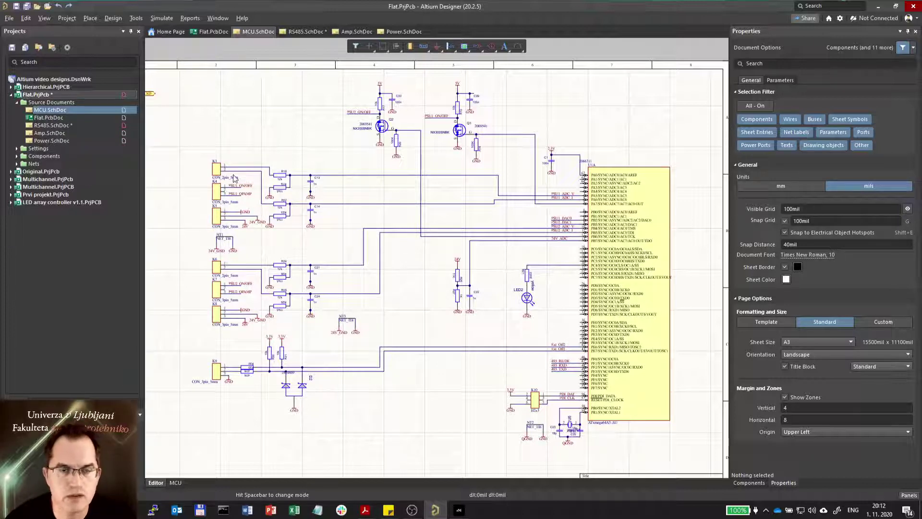
left_click(46, 127)
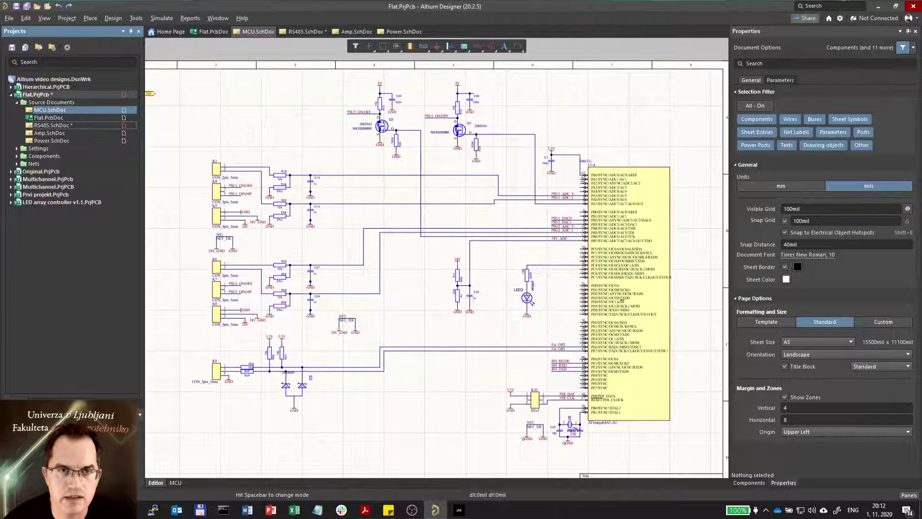
double_click(46, 126)
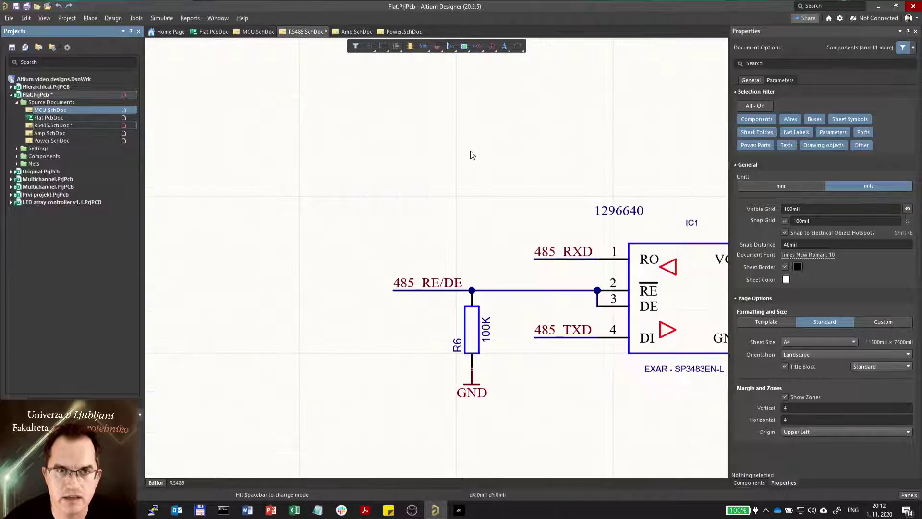
left_click(477, 47)
left_click(491, 71)
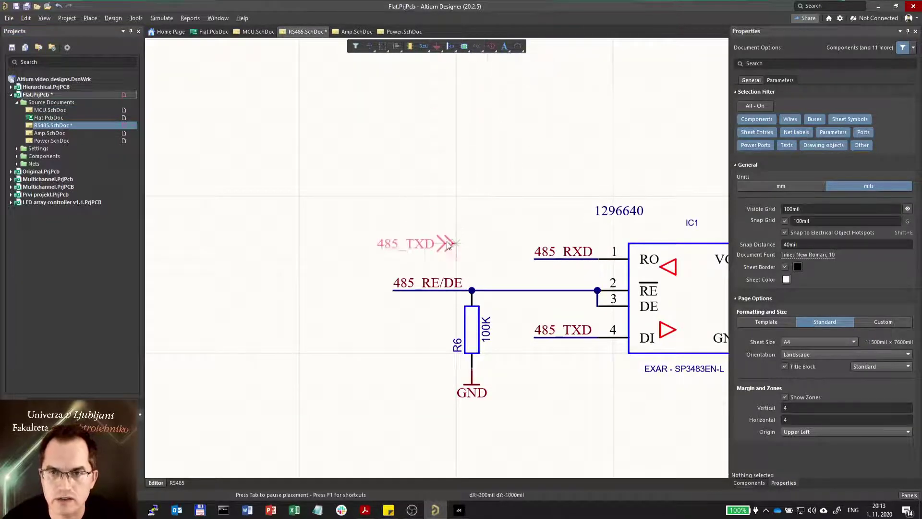
scroll(545, 348, "up", 2, "ctrl")
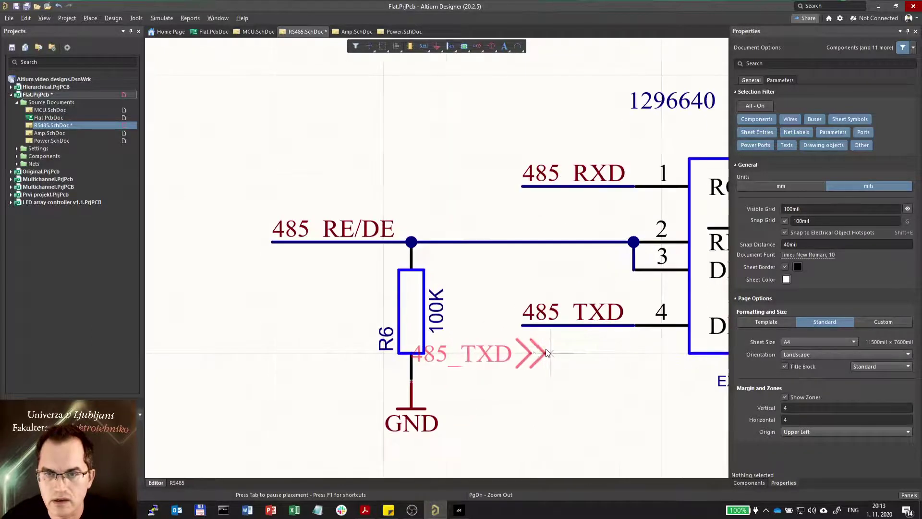
left_click(520, 331)
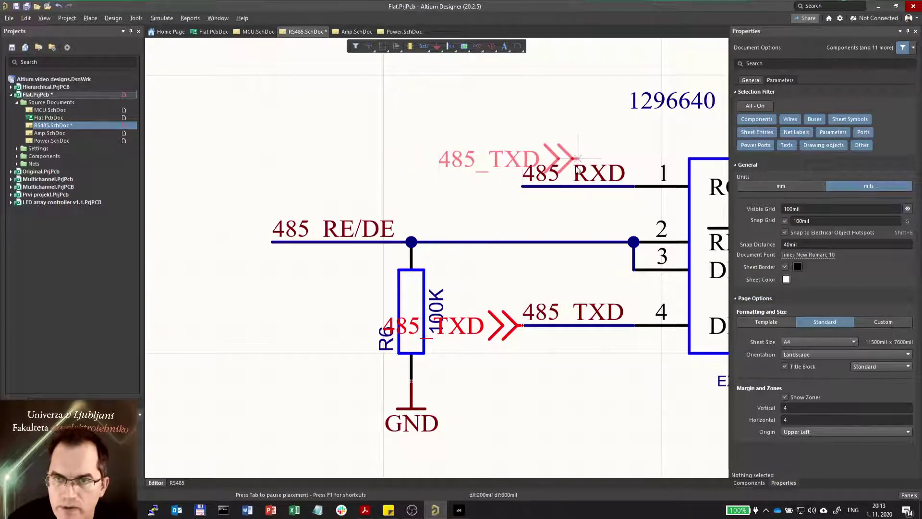
left_click(522, 186)
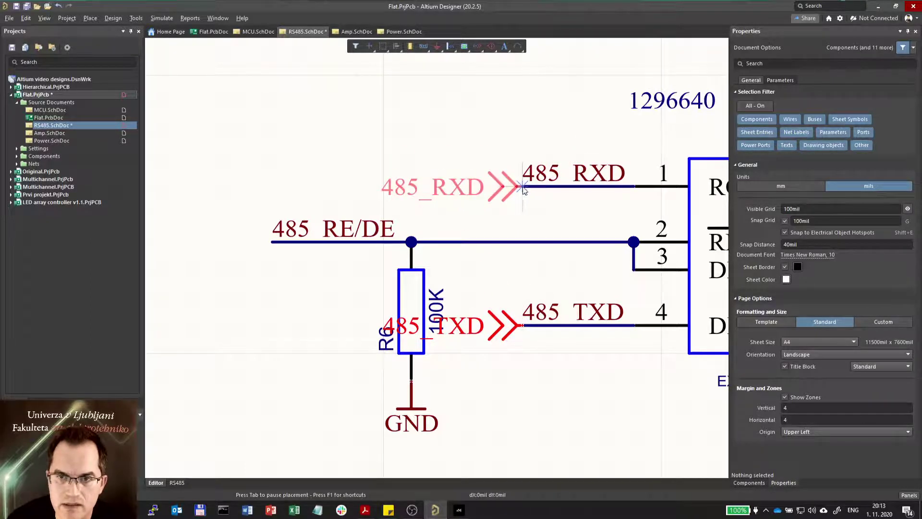
left_click(272, 249)
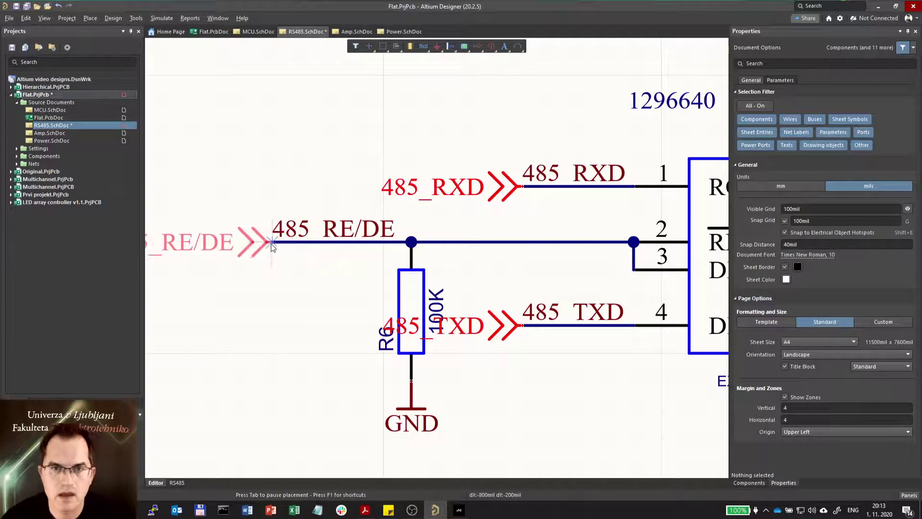
key("Escape")
- Delete the 485_RE/DE, 485_RXD and 485_TXD net labels from the wires on the RS485 sheet
left_click(349, 217)
left_click(543, 181, "shift")
key("Delete")
left_click(572, 315)
key("Delete")
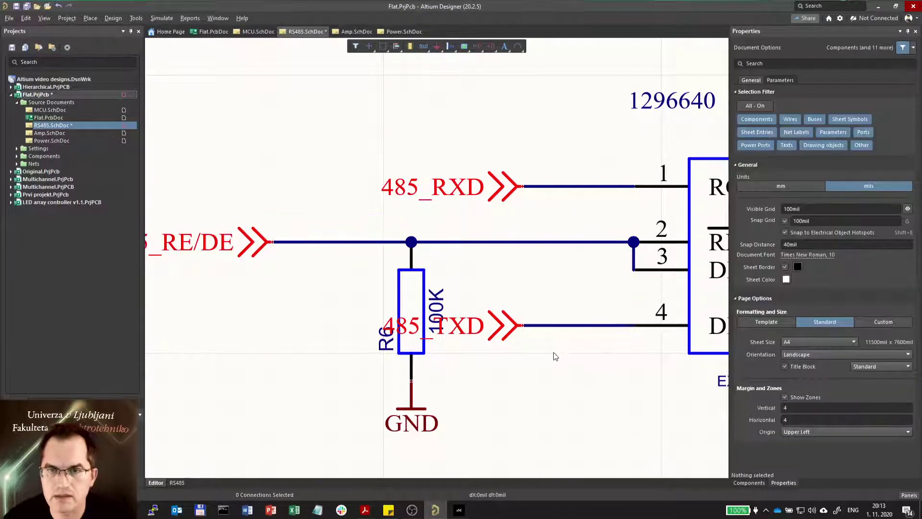
- Align the 485_RXD and 485_TXD off-sheet connectors in a column with 485_RE/DE, routing the 485_TXD wire below resistor R6
scroll(552, 354, "down", 3, "ctrl")
left_click_drag(540, 333, 399, 379)
left_click_drag(541, 222, 412, 221)
left_click_drag(391, 379, 417, 382)
scroll(533, 407, "down", 3, "ctrl")
scroll(346, 309, "down", 2, "ctrl")
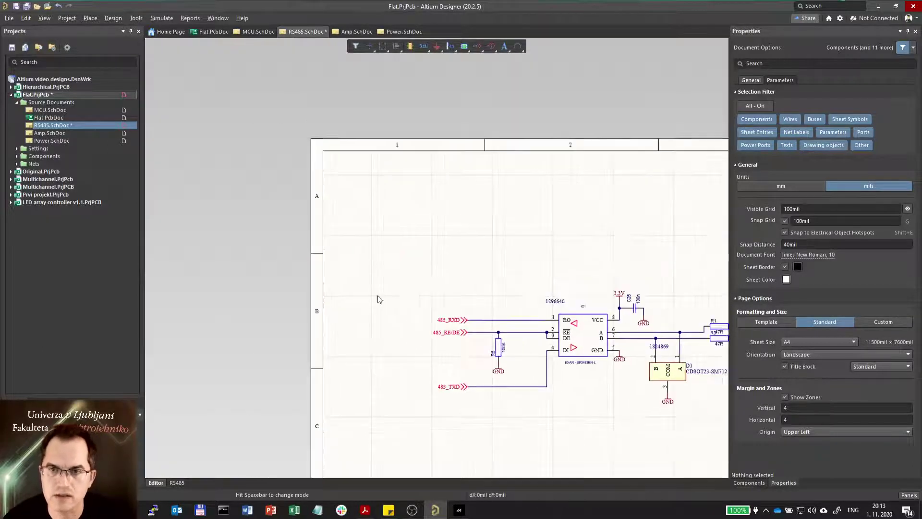
scroll(556, 177, "up", 2, "ctrl")
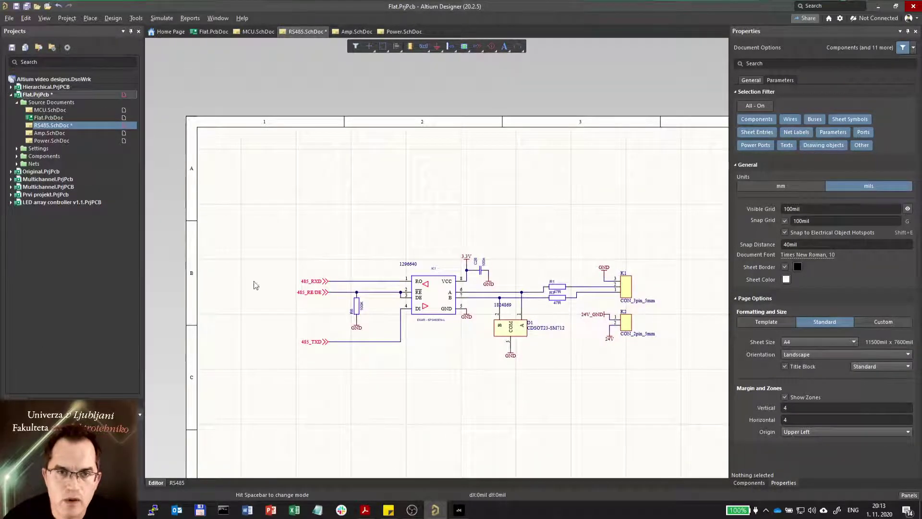
- Place off-sheet connectors 485_RE/DE, 485_RXD and 485_TXD on the open ends of the matching wires on the MCU sheet
double_click(48, 110)
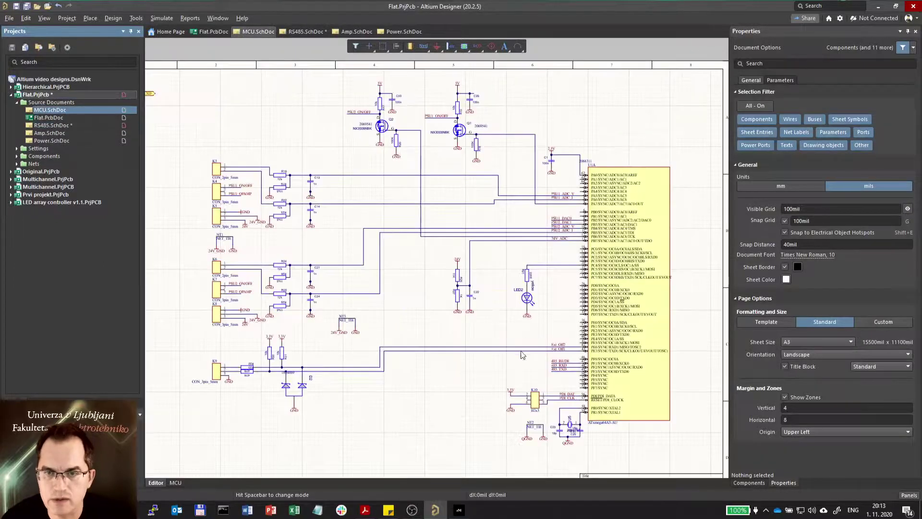
scroll(493, 301, "up", 5, "ctrl")
left_click(476, 47)
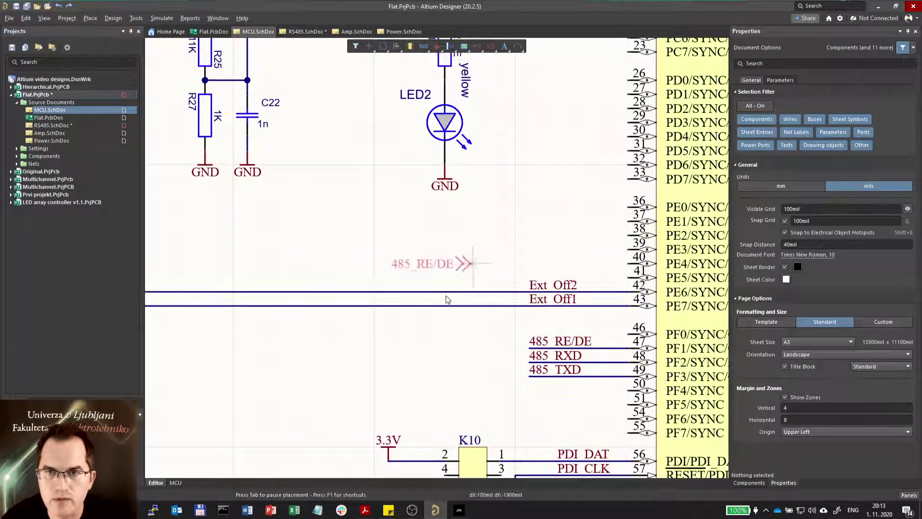
scroll(436, 339, "down", 1)
scroll(503, 307, "up", 3, "ctrl")
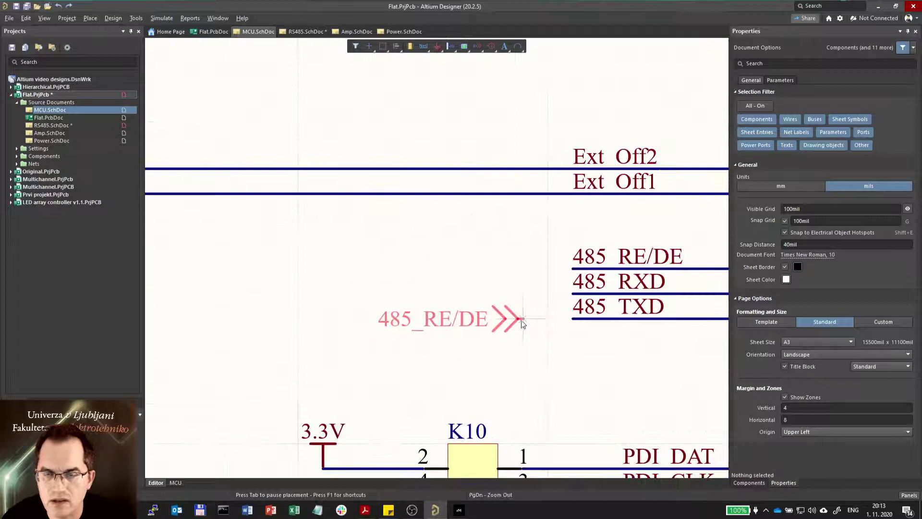
key("End")
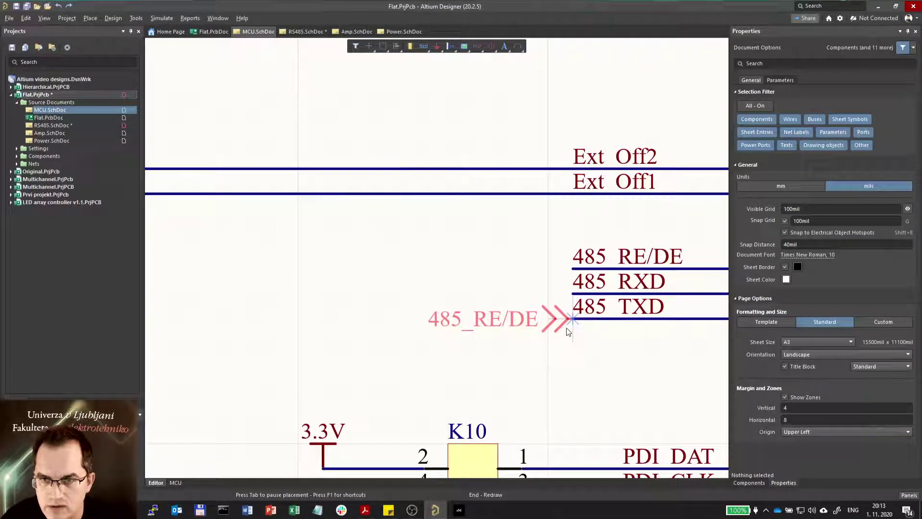
left_click(573, 269)
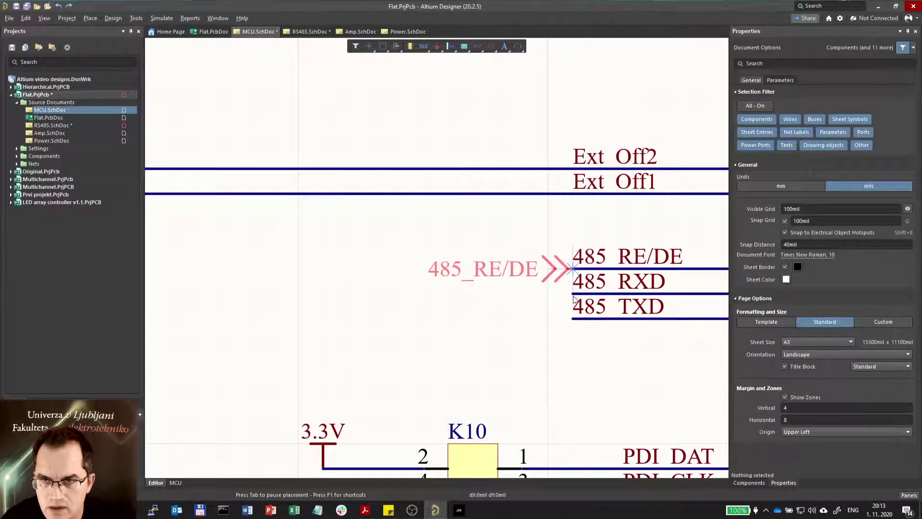
left_click(628, 284)
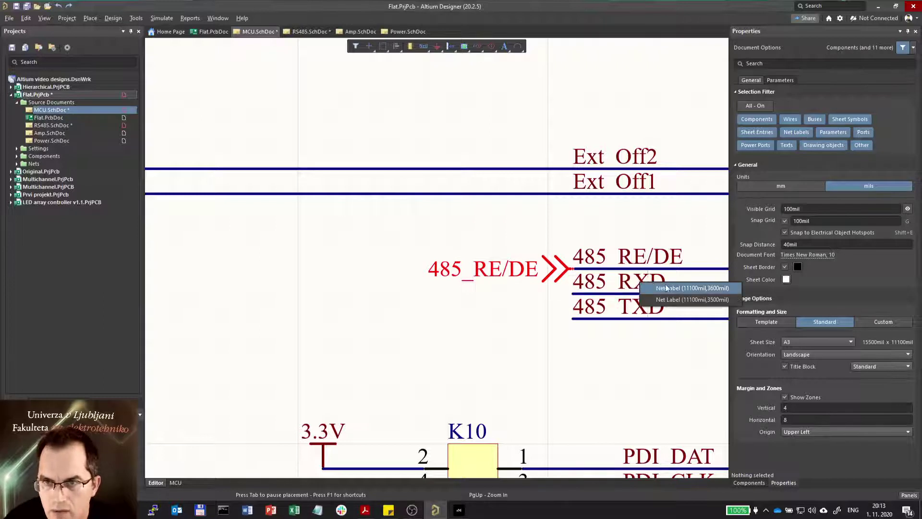
left_click(692, 287)
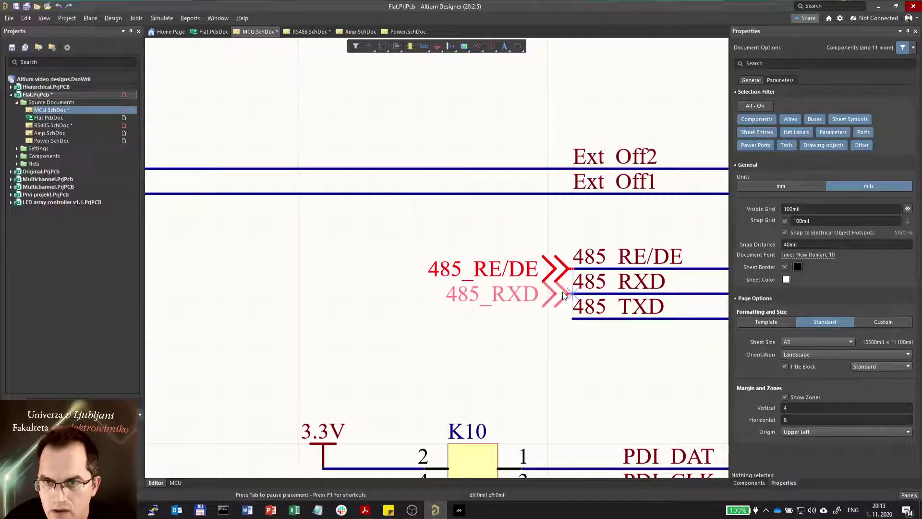
left_click(570, 318)
key("Escape")
- Delete the 485_TXD, 485_RXD and 485_RE/DE net labels from the wires on the MCU sheet
left_click(619, 308)
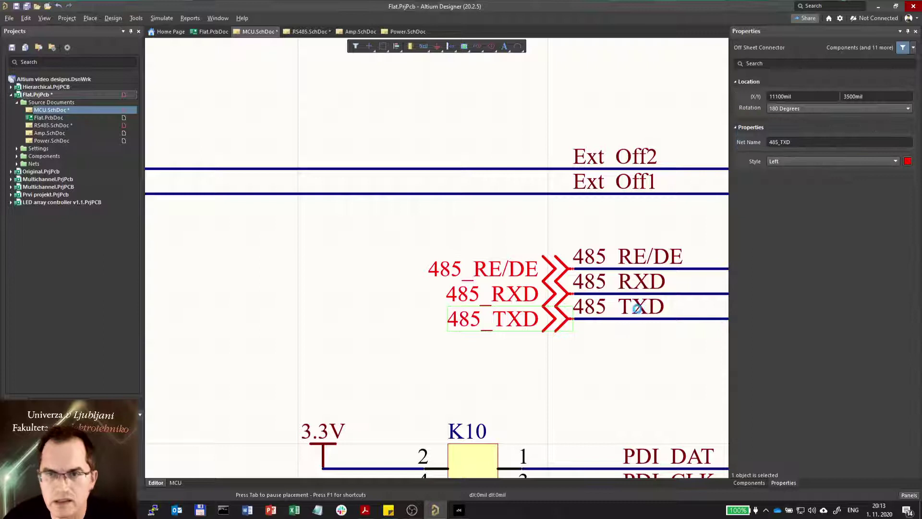
key("Delete")
left_click(648, 281)
key("Delete")
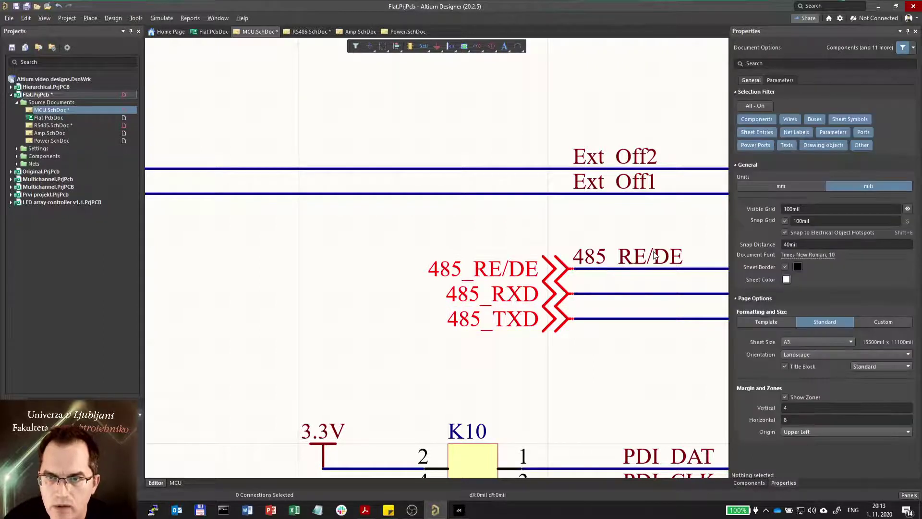
left_click(653, 255)
key("Delete")
- Compile the Flat project and inspect both wires listed under the 485_RE/DE duplicate net names error
right_click(47, 95)
left_click(63, 101)
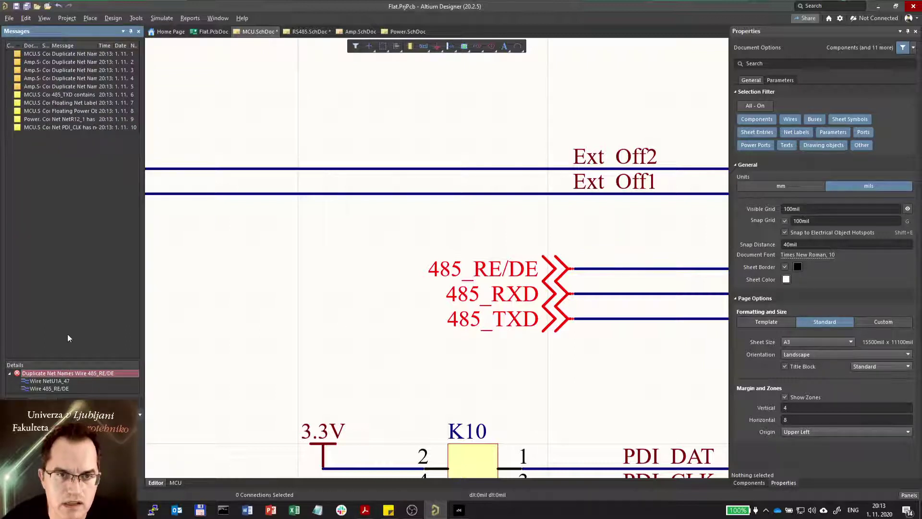
left_click(48, 382)
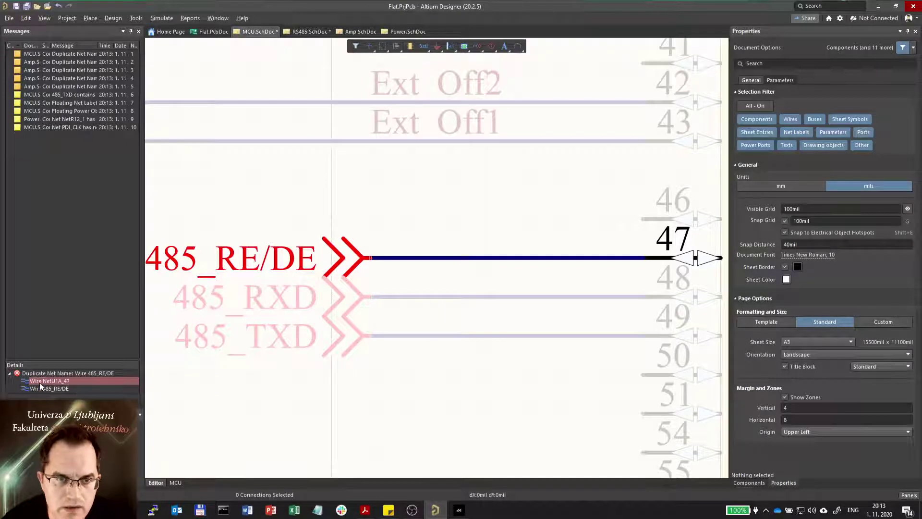
left_click(54, 388)
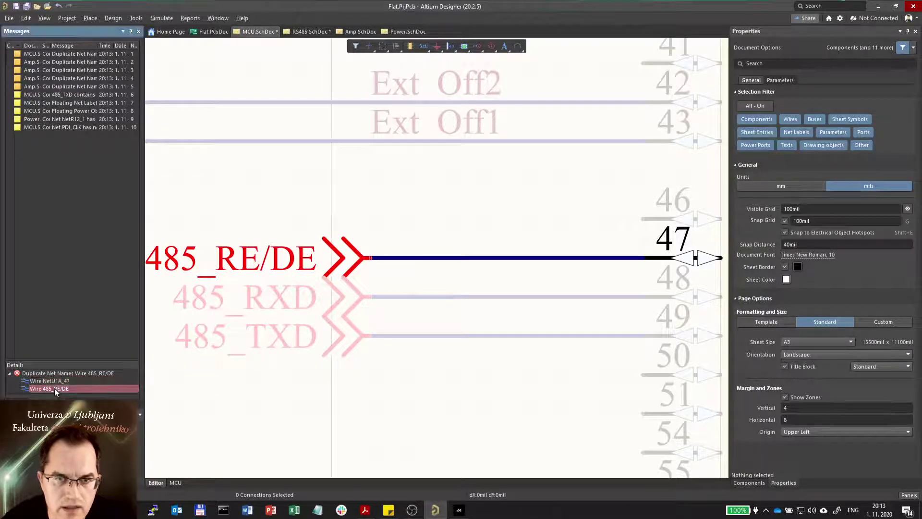
- Delete the loose sample GND power port, 485_TXD port, 485_RXD off-sheet connector and 485_RE/DE net label near the MCU sheet's upper-left corner
scroll(366, 309, "down", 5, "ctrl")
scroll(367, 309, "up", 1, "ctrl")
left_click_drag(448, 323, 456, 331)
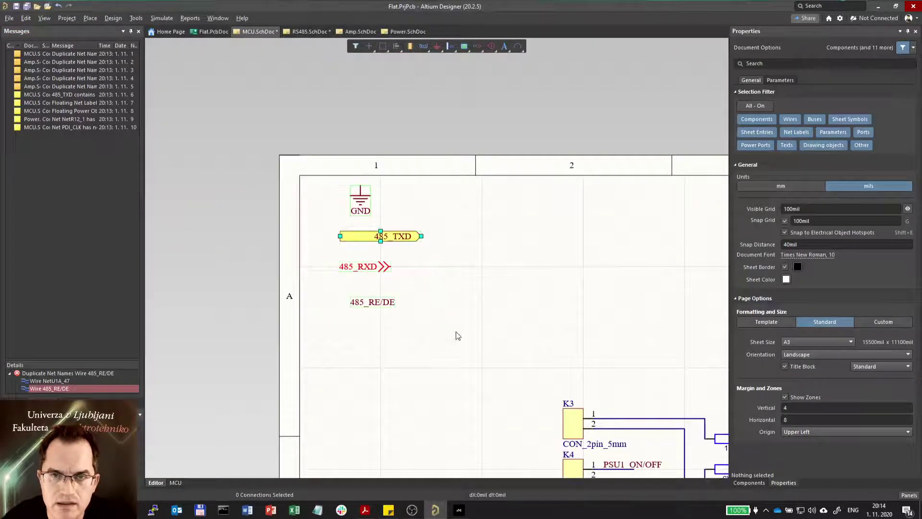
key("Delete")
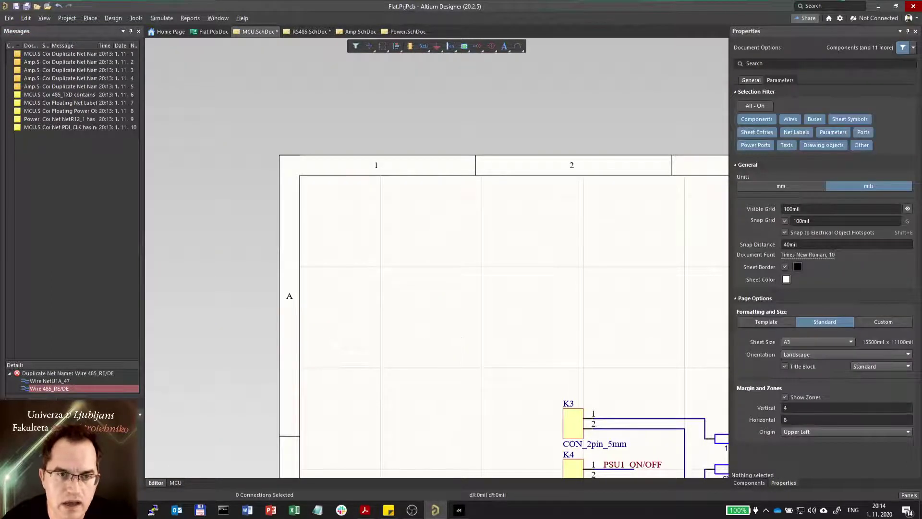
- Open Flat.PcbDoc and run Update Schematics to compare the board with the schematic sheets, closing the comparison result
left_click(14, 482)
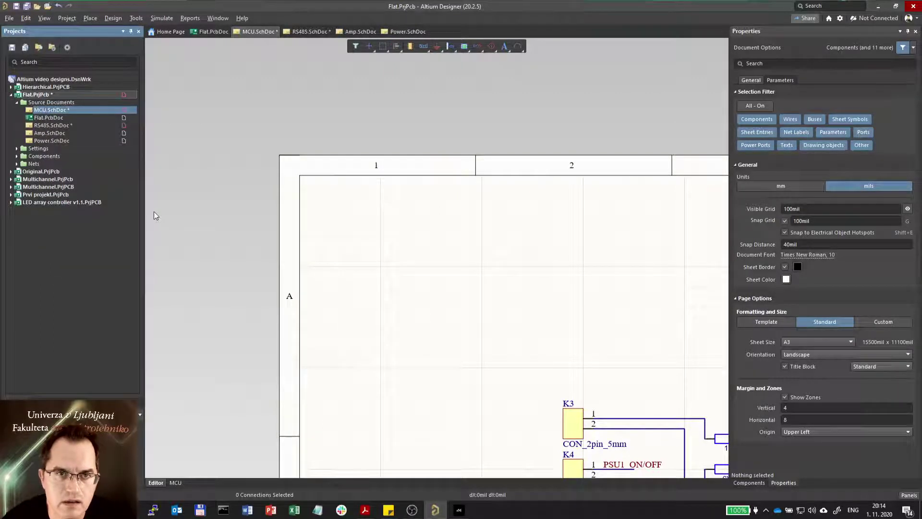
left_click(48, 118)
double_click(48, 117)
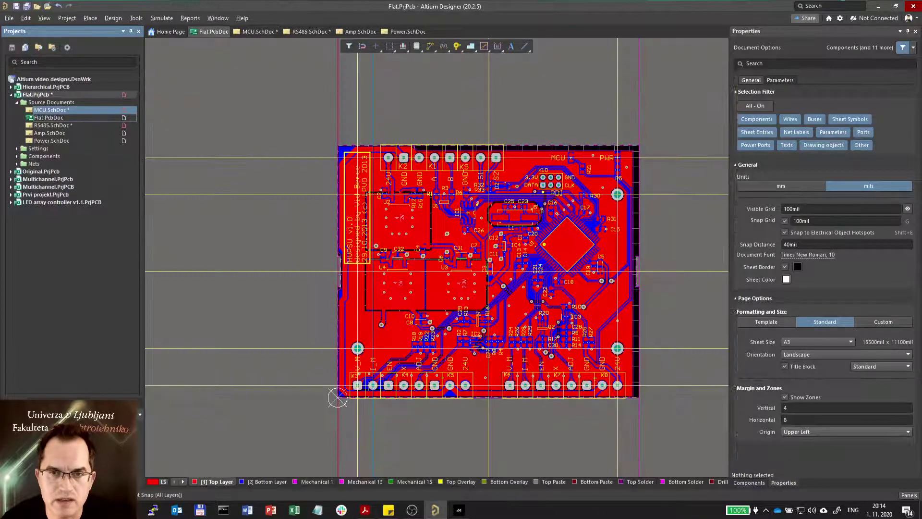
left_click(135, 18)
left_click(107, 18)
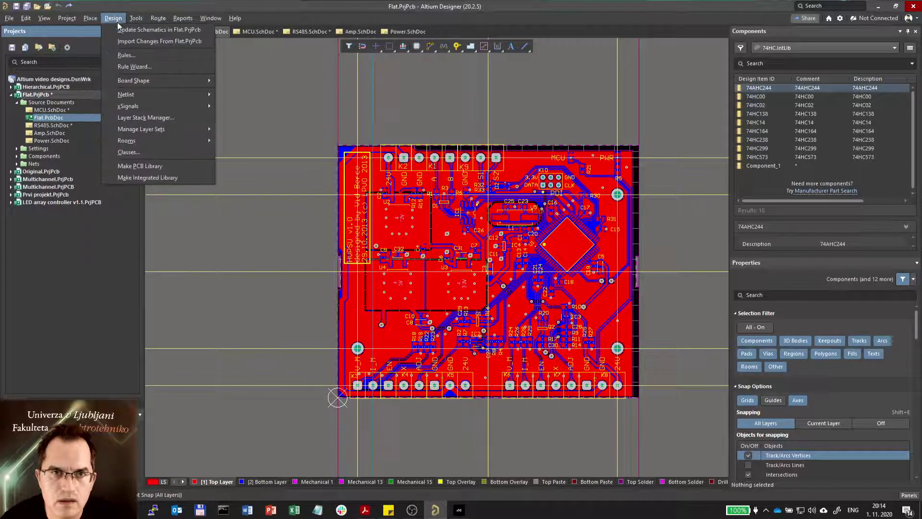
left_click(144, 29)
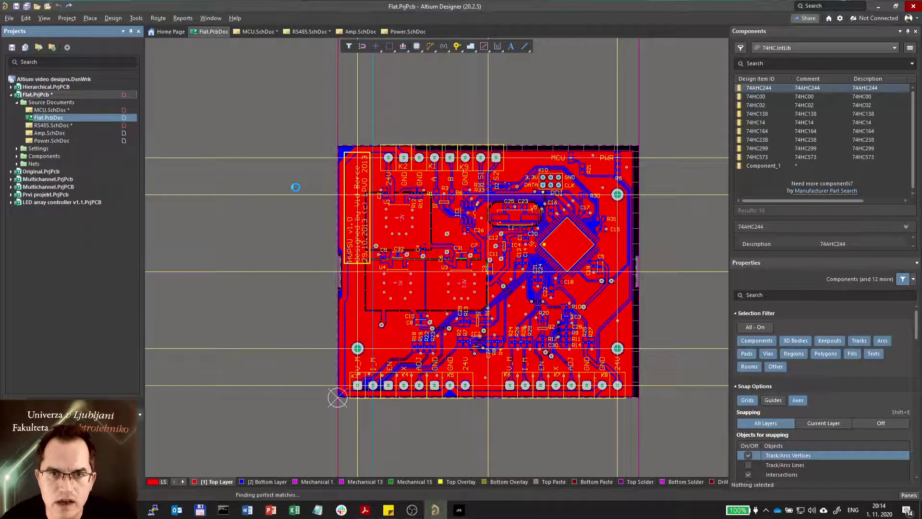
left_click(567, 276)
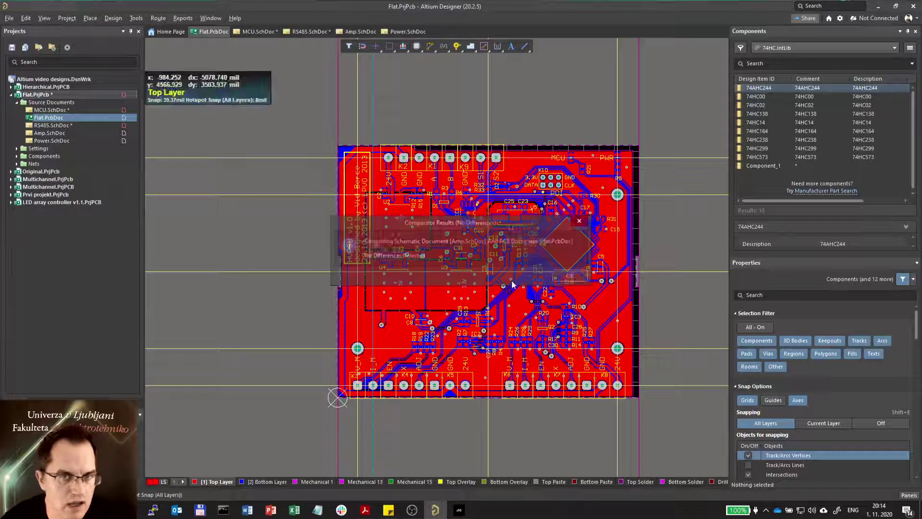
- Return to the MCU sheet and examine the three RS485 off-sheet connectors beside the microcontroller
key("ctrl+Tab")
scroll(360, 305, "down", 8, "ctrl")
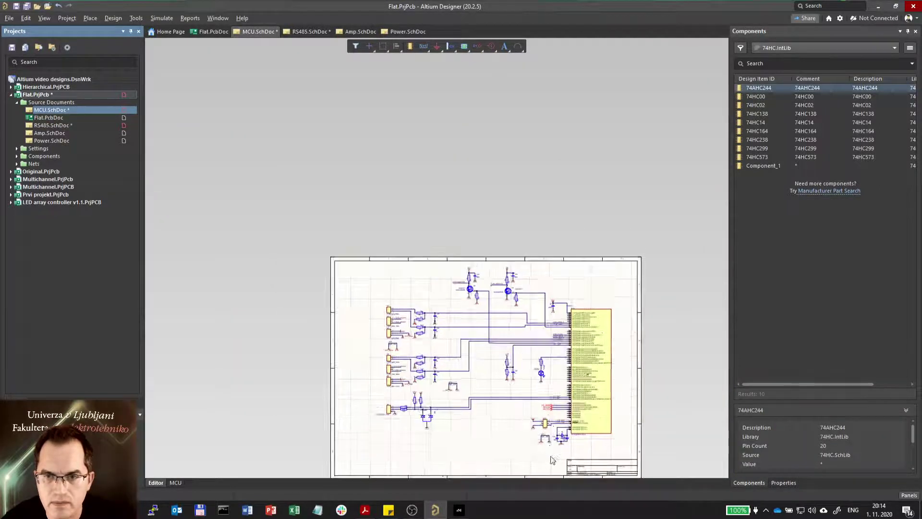
key("v")
key("d")
scroll(549, 459, "up", 3, "ctrl")
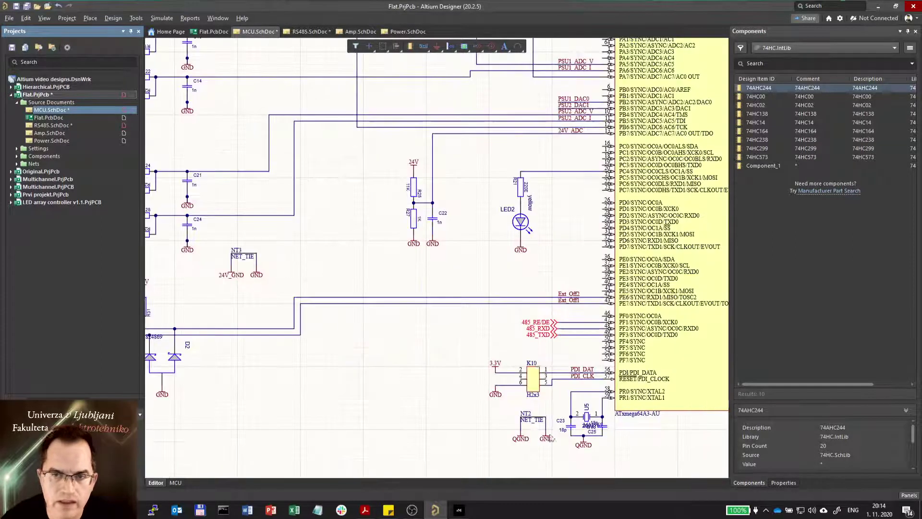
left_click(558, 342)
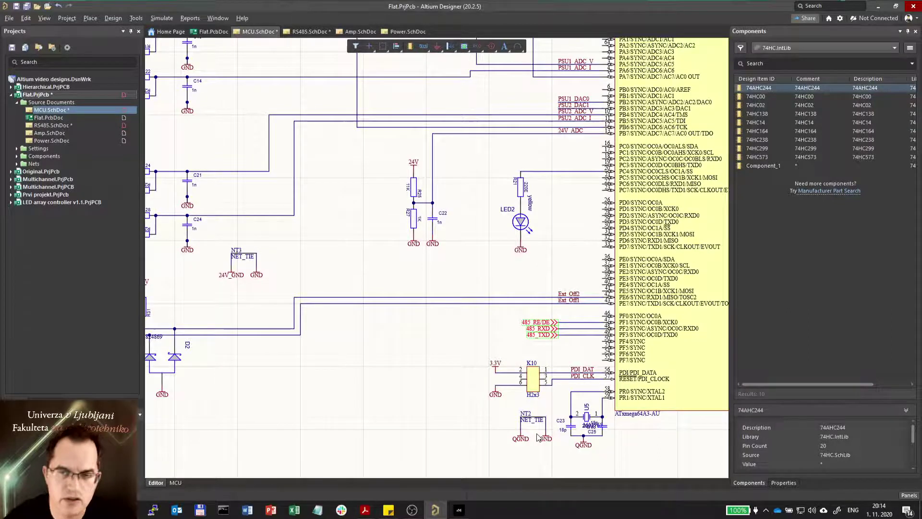
scroll(534, 385, "down", 1, "ctrl")
scroll(426, 338, "down", 1, "ctrl")
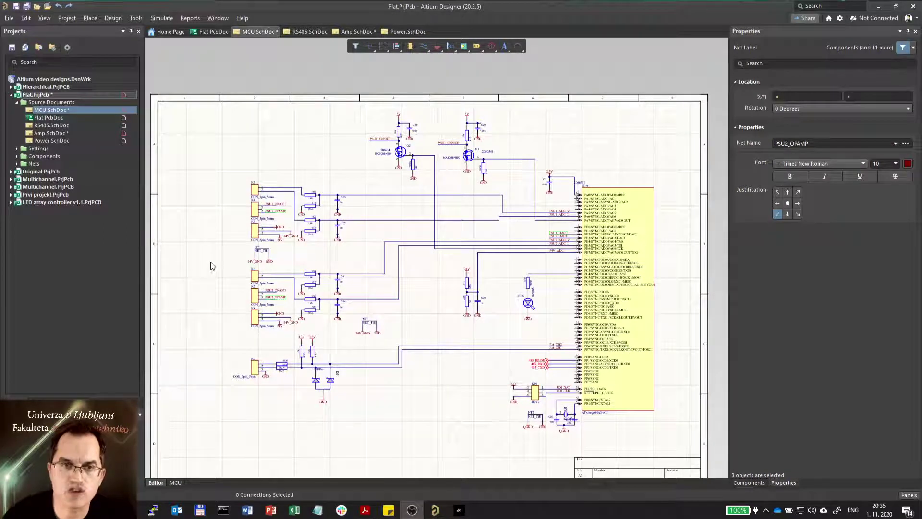
- Set the project's net identifier scope to Global (Netlabels and ports global) and compile the Flat project
left_click(66, 18)
left_click(84, 255)
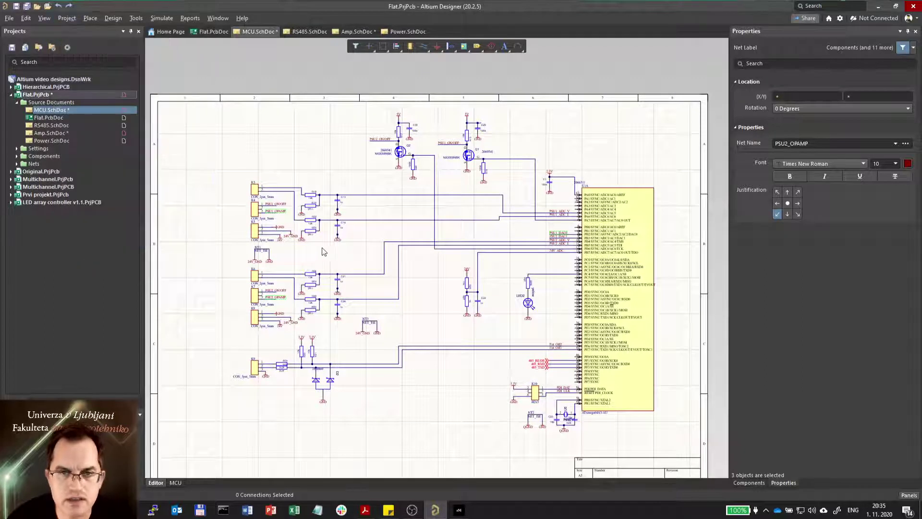
left_click(387, 240)
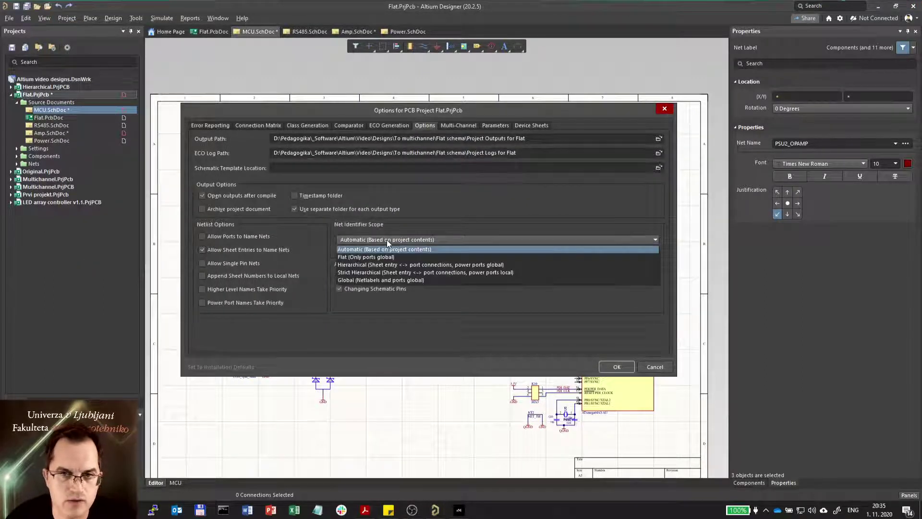
left_click(393, 283)
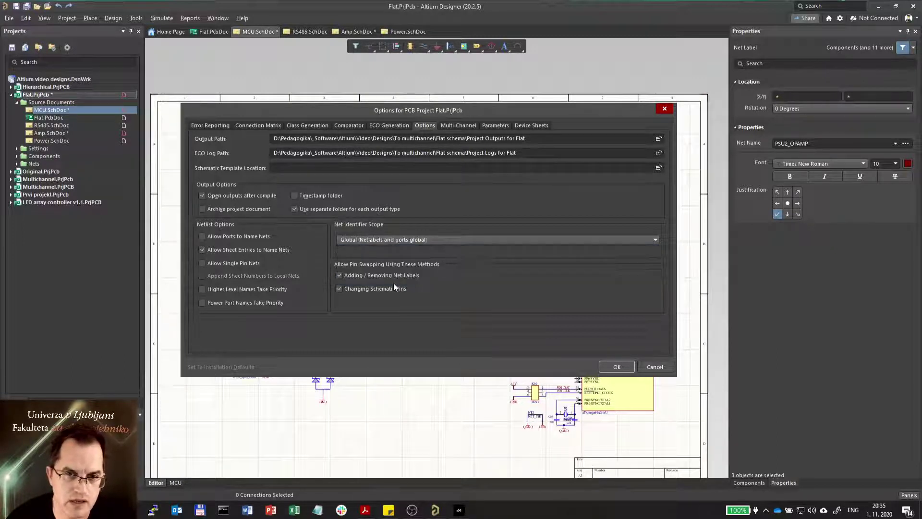
left_click(623, 367)
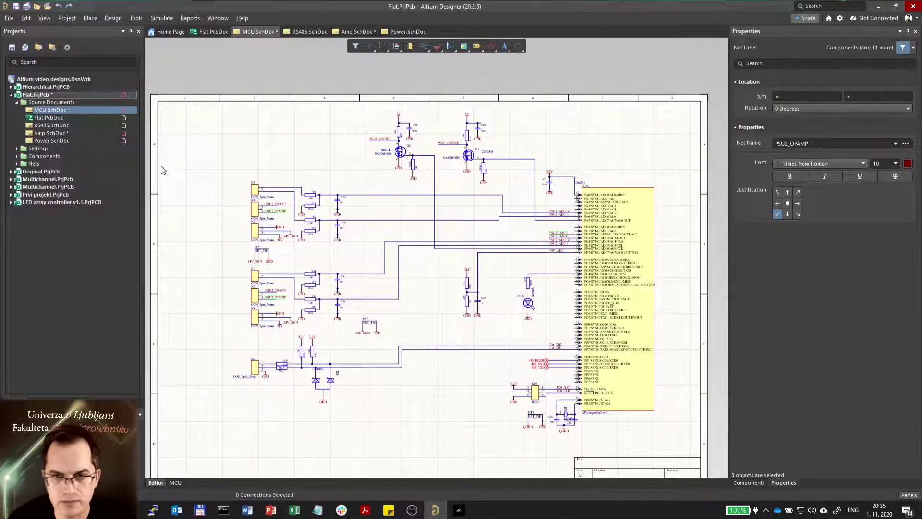
right_click(41, 95)
left_click(45, 101)
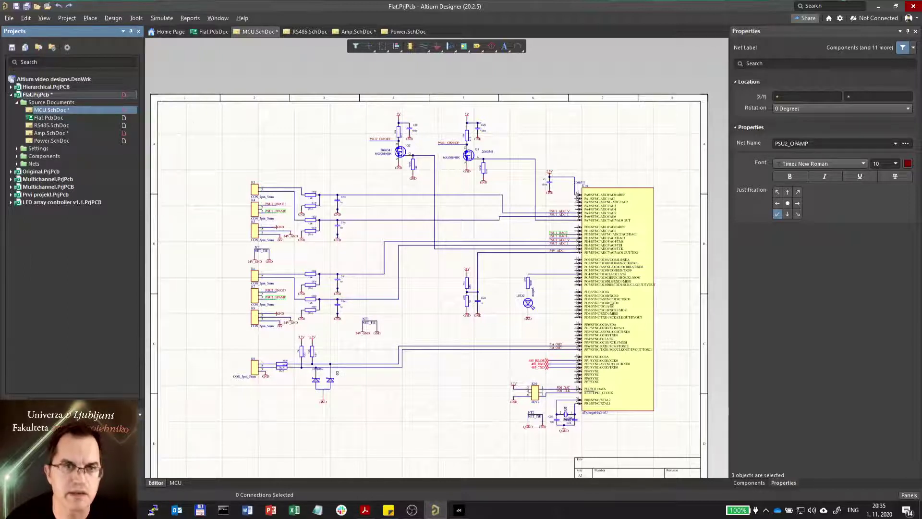
- Set the project's net identifier scope to Flat (Only ports global), apply the options and compile the project
left_click(67, 18)
left_click(93, 254)
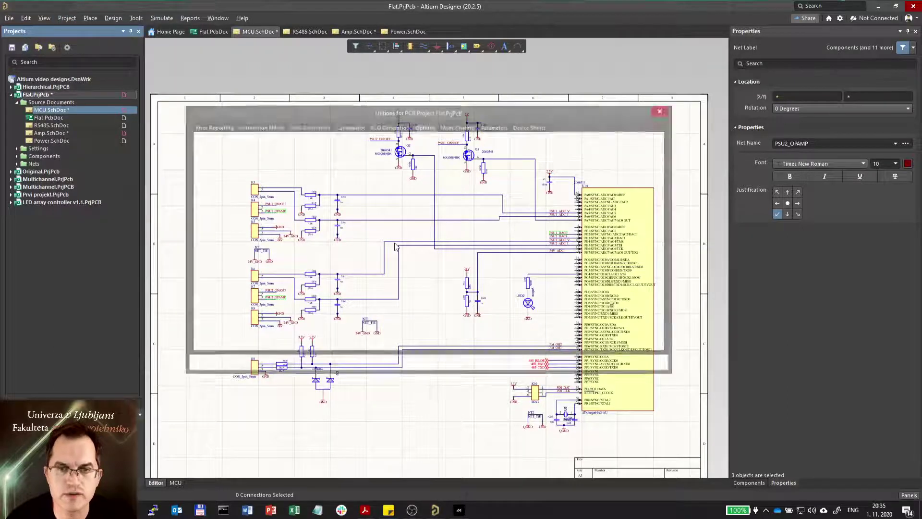
left_click(392, 238)
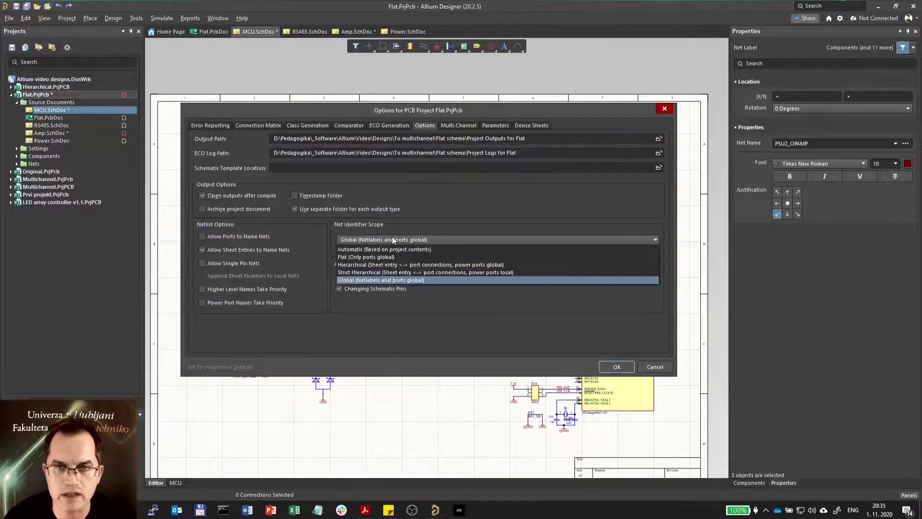
left_click(356, 257)
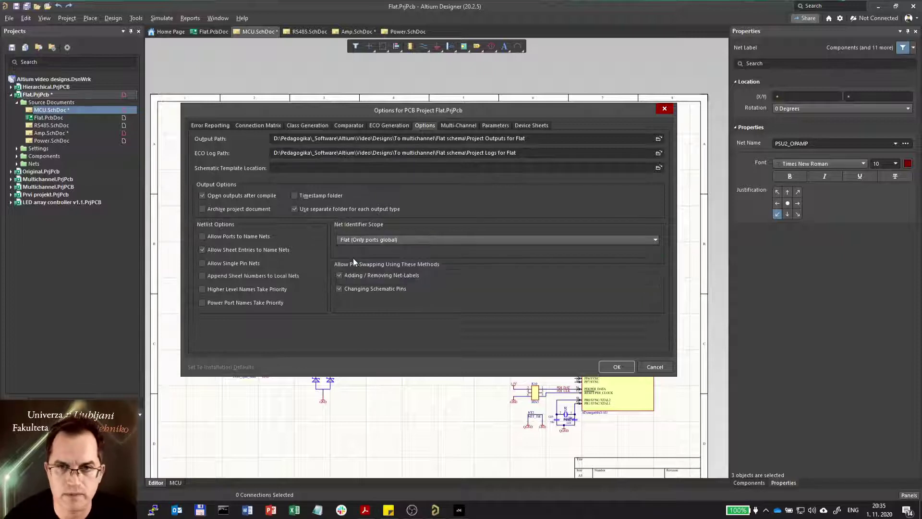
left_click(616, 367)
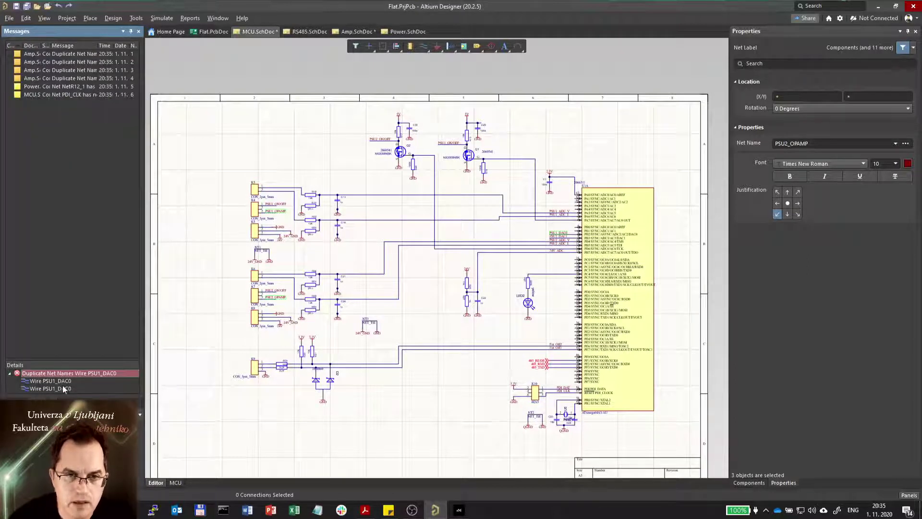
- Inspect both wires listed under the PSU1_DAC0 duplicate net names error, on the MCU and Amp sheets
left_click(47, 381)
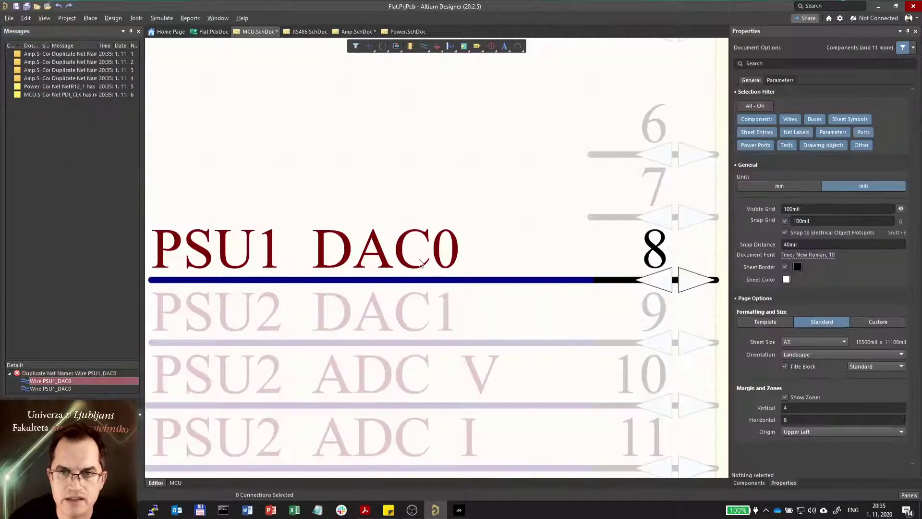
left_click(39, 388)
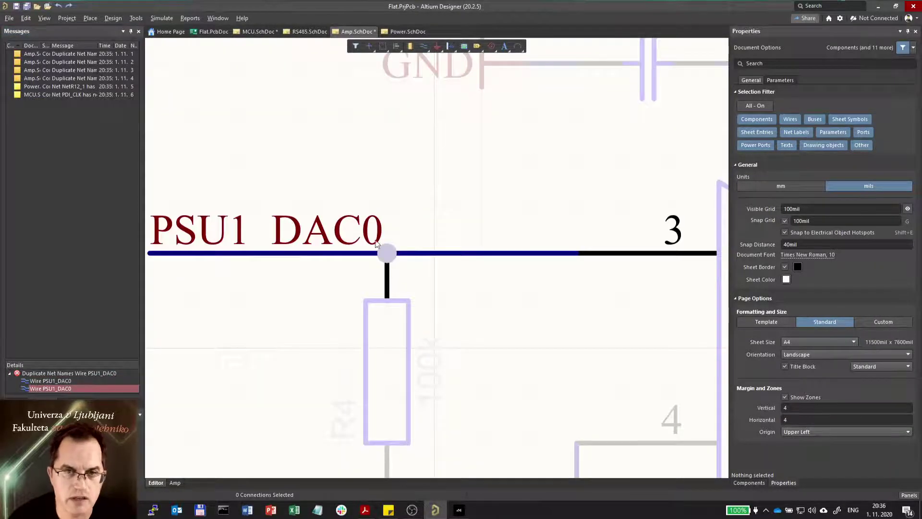
scroll(378, 241, "down", 5, "ctrl")
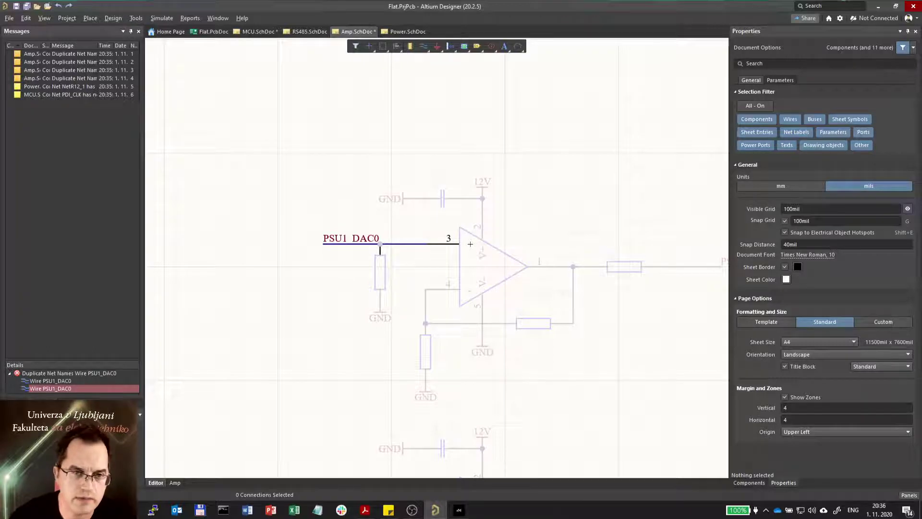
- Place PSU1_OPAMP and PSU2_OPAMP ports at the ends of the output wires from R2 and R9 on the Amp sheet
left_click(40, 400)
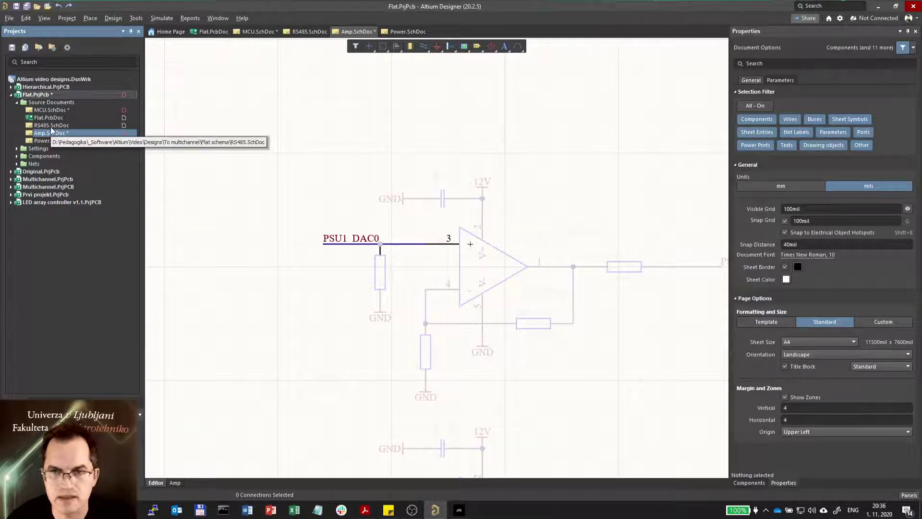
left_click(235, 206)
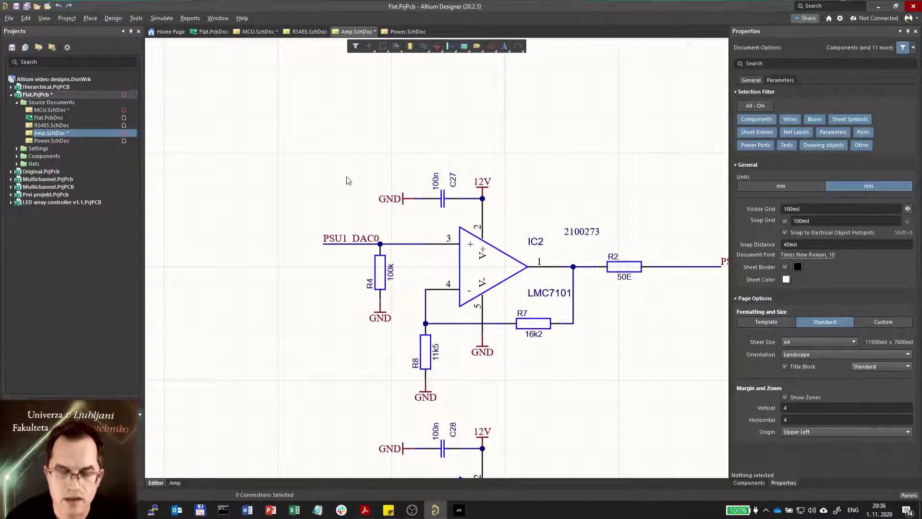
scroll(283, 168, "down", 2, "ctrl")
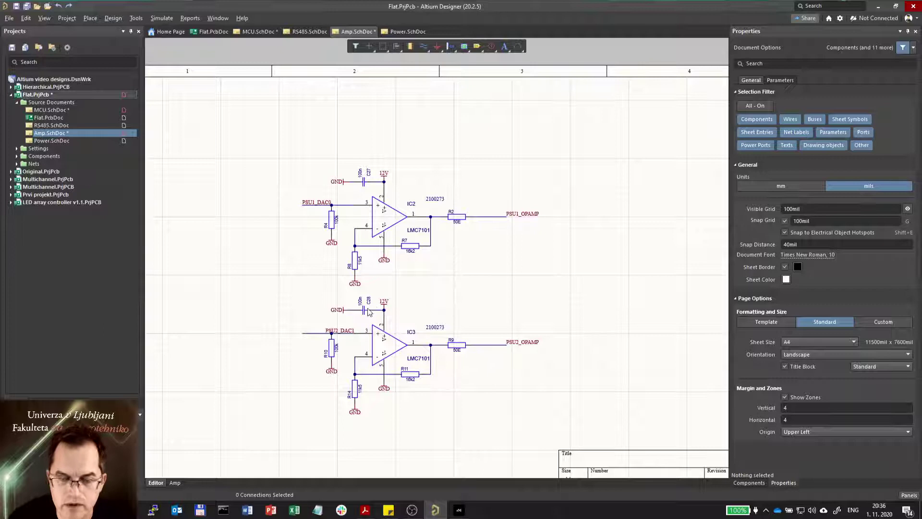
left_click(477, 46)
scroll(563, 247, "up", 3, "ctrl")
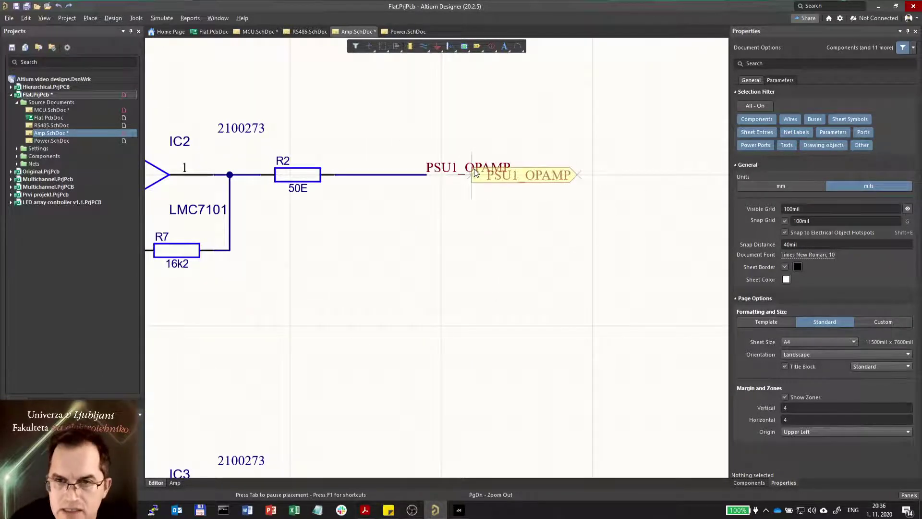
left_click(426, 174)
left_click(546, 180)
scroll(583, 216, "down", 3)
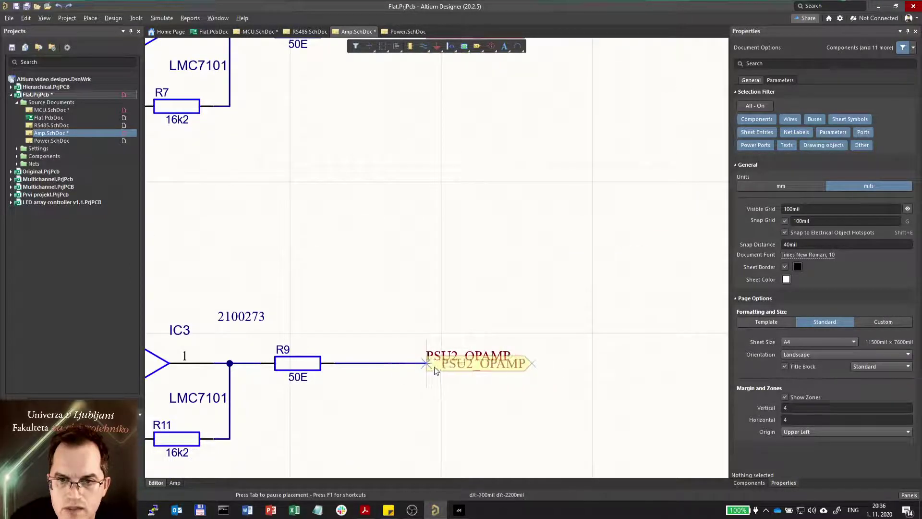
left_click(426, 363)
scroll(569, 325, "down", 5, "ctrl")
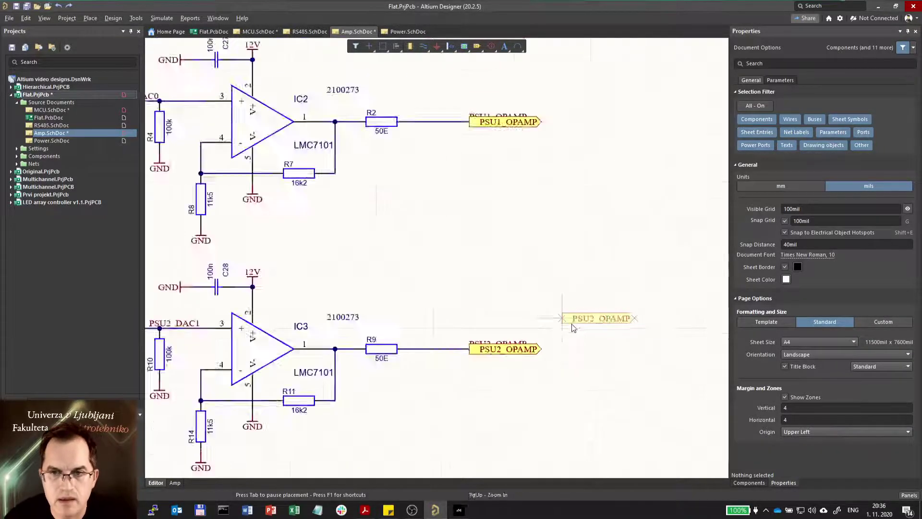
- Place PSU1_DAC0 and PSU2_DAC1 ports at the ends of the IC2 and IC3 input wires
scroll(333, 272, "up", 5, "ctrl")
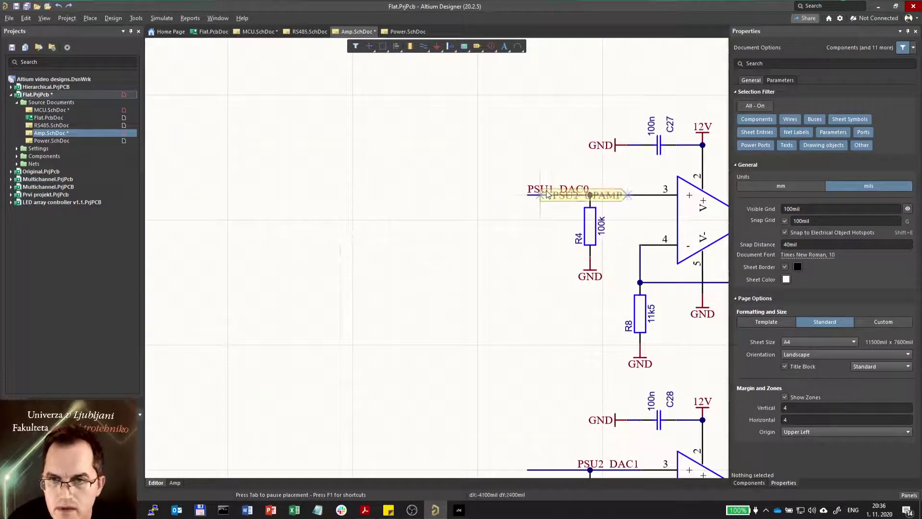
left_click(444, 200)
scroll(529, 230, "down", 3)
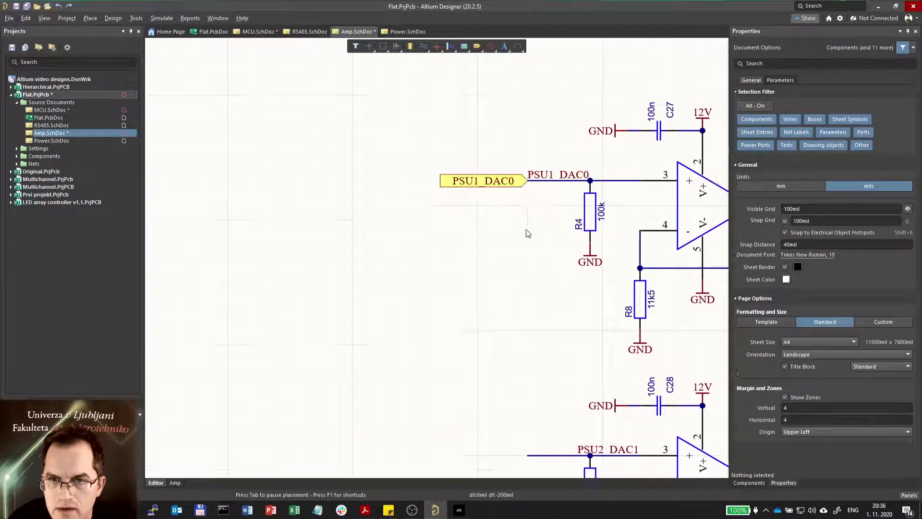
left_click(528, 371)
left_click(528, 370)
key("Escape")
- Delete the PSU1_DAC0, PSU2_DAC1, PSU1_OPAMP and PSU2_OPAMP net labels from the Amp sheet, keeping the ports
left_click(607, 363)
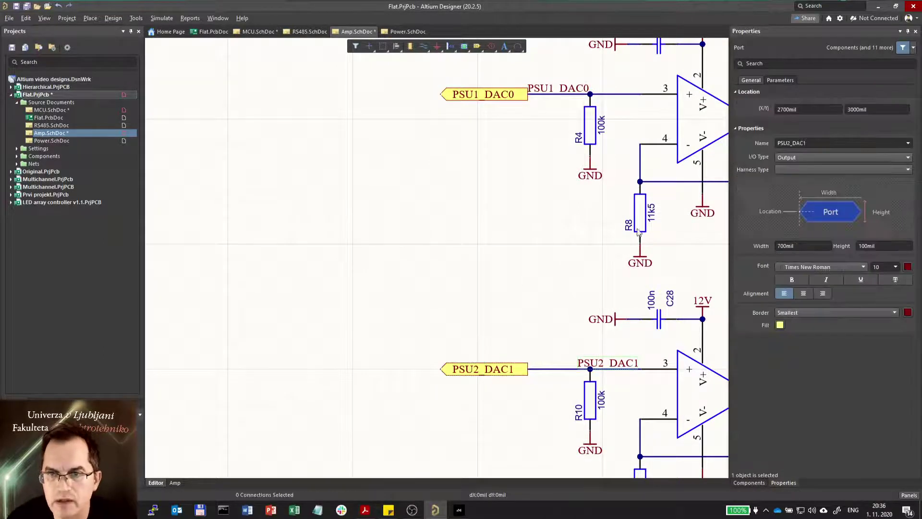
left_click(576, 71)
scroll(301, 236, "down", 2, "ctrl")
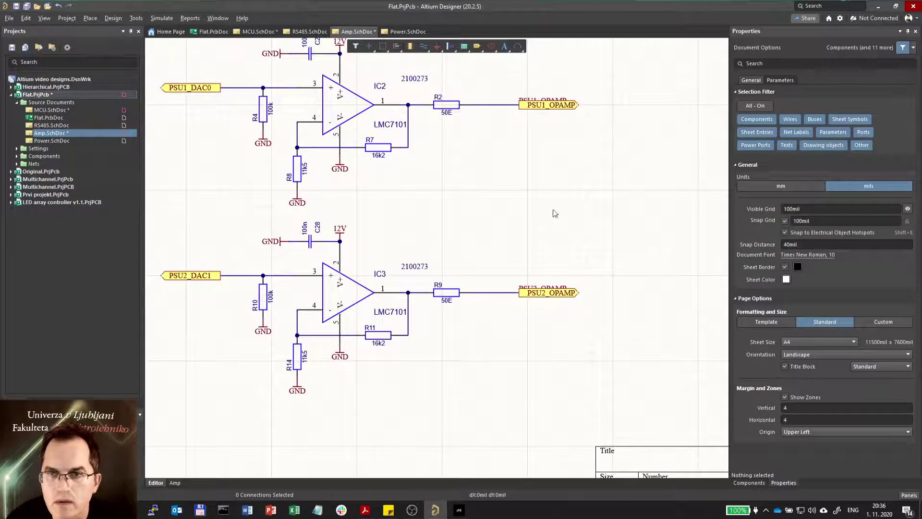
left_click(552, 99)
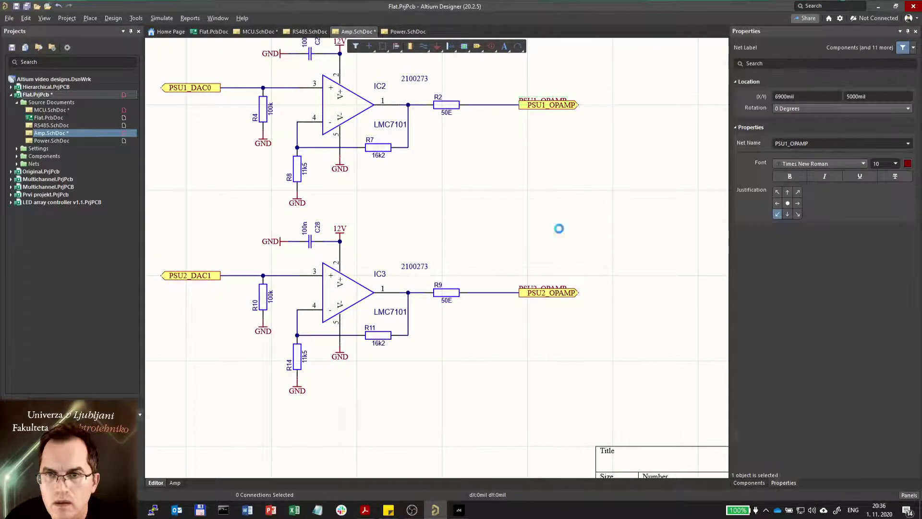
key("Delete")
left_click(553, 288)
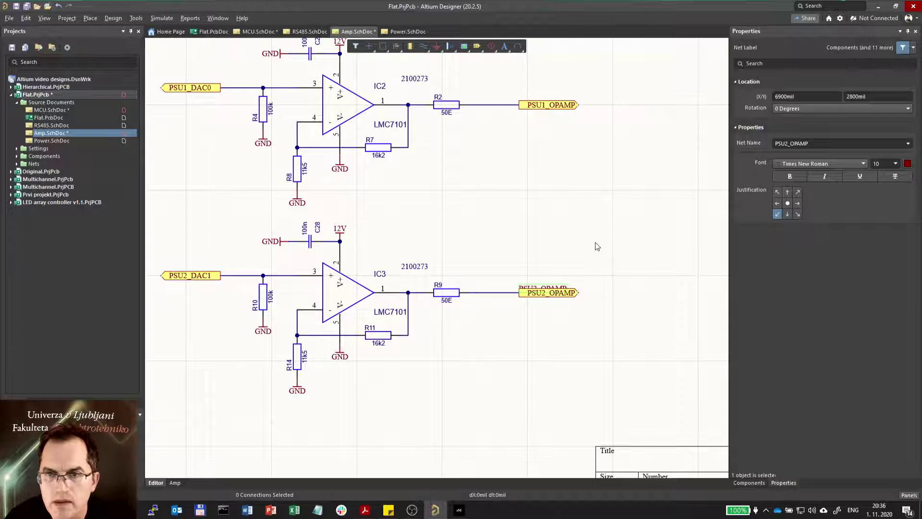
key("Delete")
- Review the engineering change order for importing the Flat project's changes into Flat.PcbDoc, and close it without executing anything
right_click(48, 95)
left_click(99, 198)
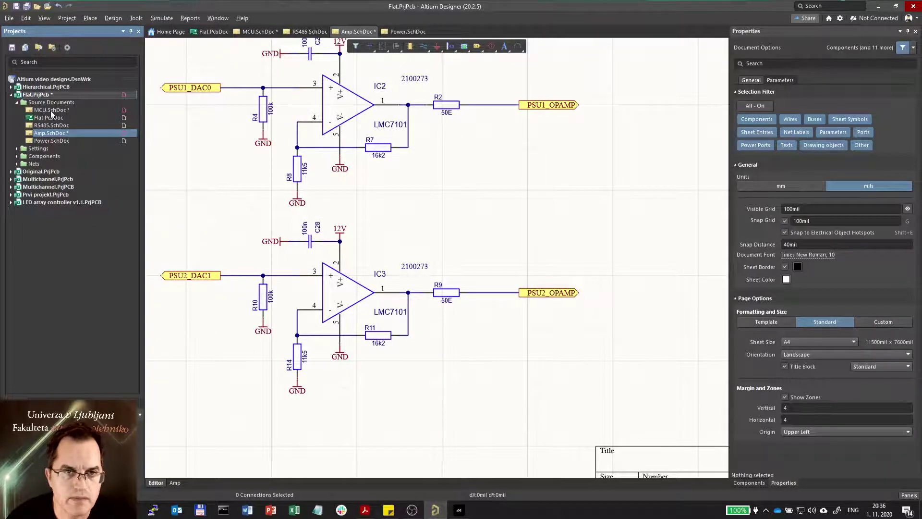
scroll(507, 193, "down", 2, "ctrl")
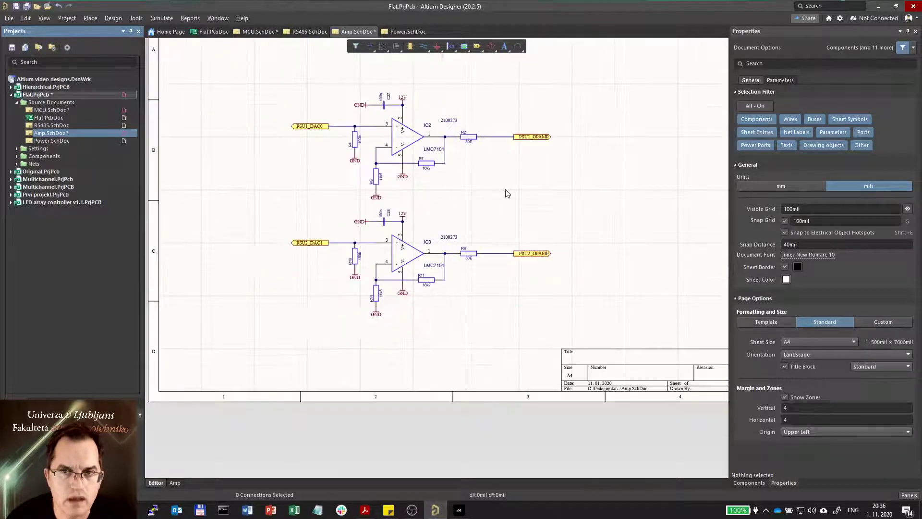
double_click(48, 117)
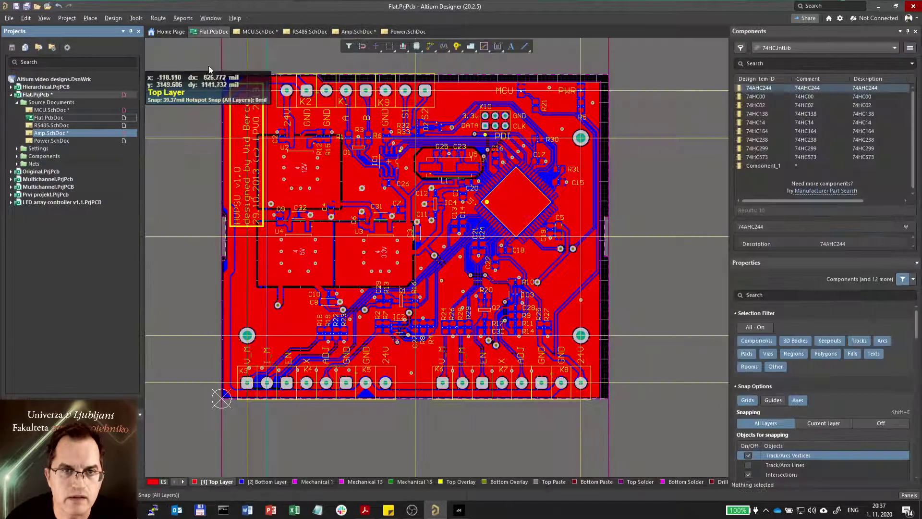
left_click(112, 19)
left_click(152, 72)
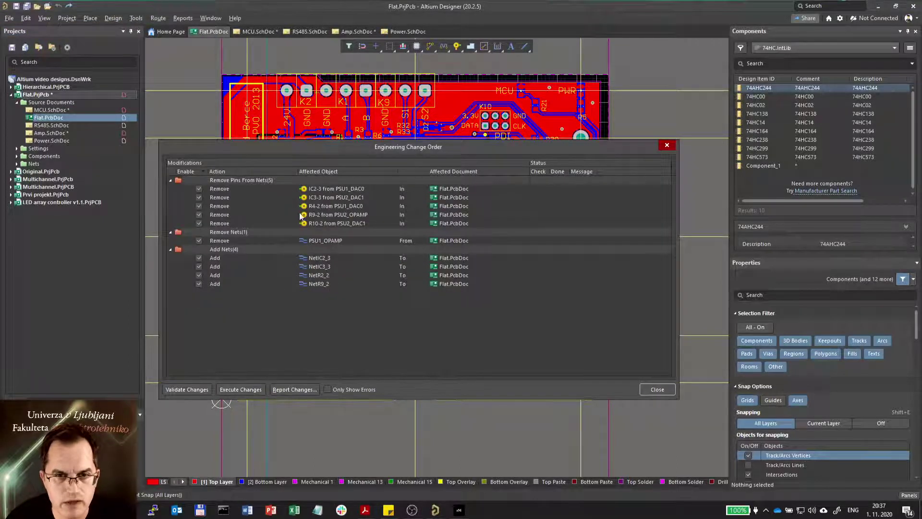
left_click(669, 392)
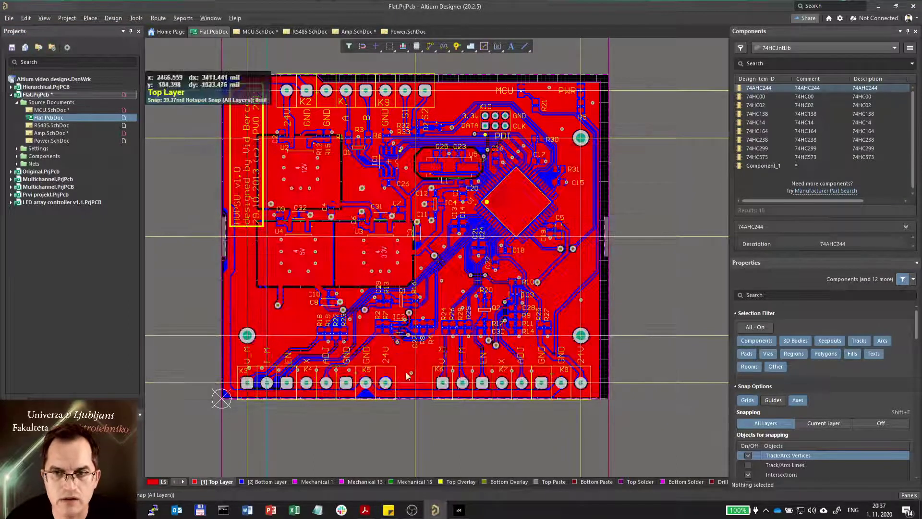
- Open the MCU sheet and examine the OPAMP ports at connectors K4 and K7 and the DAC ports beside the microcontroller
double_click(43, 112)
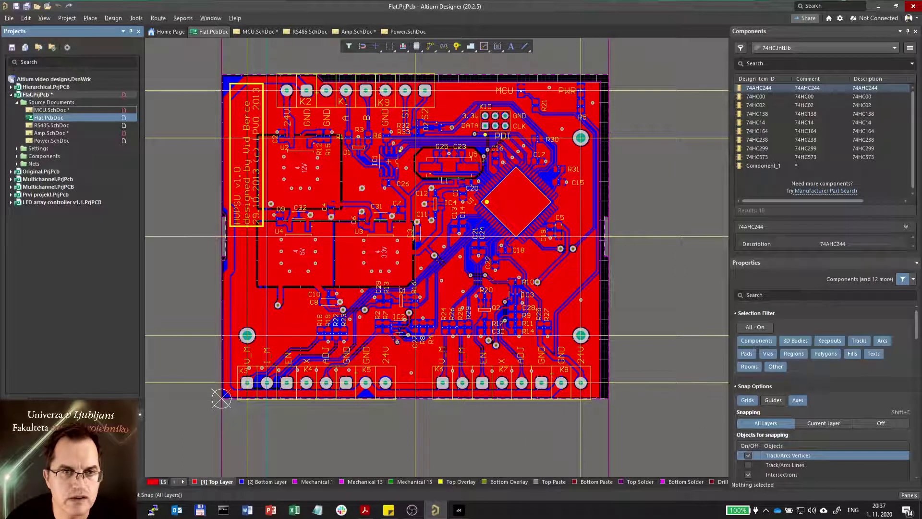
scroll(472, 172, "down", 6, "ctrl")
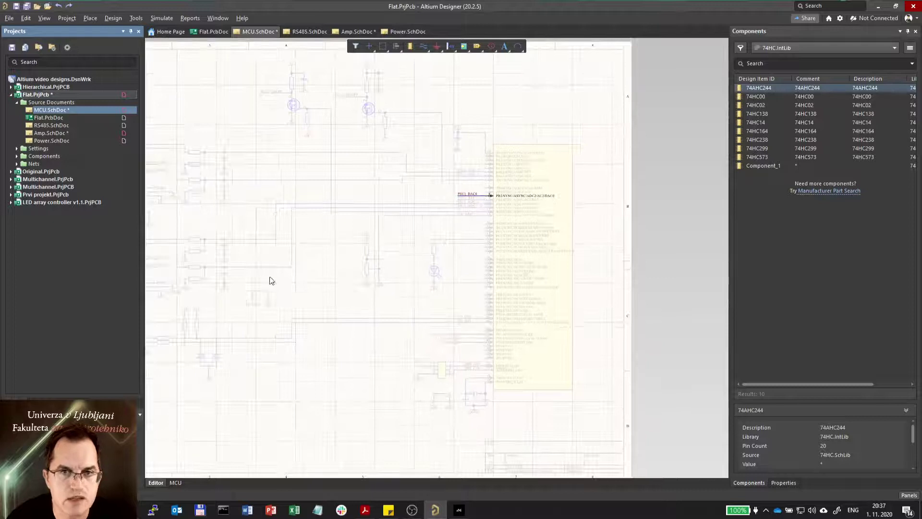
right_click_drag(269, 277, 414, 305)
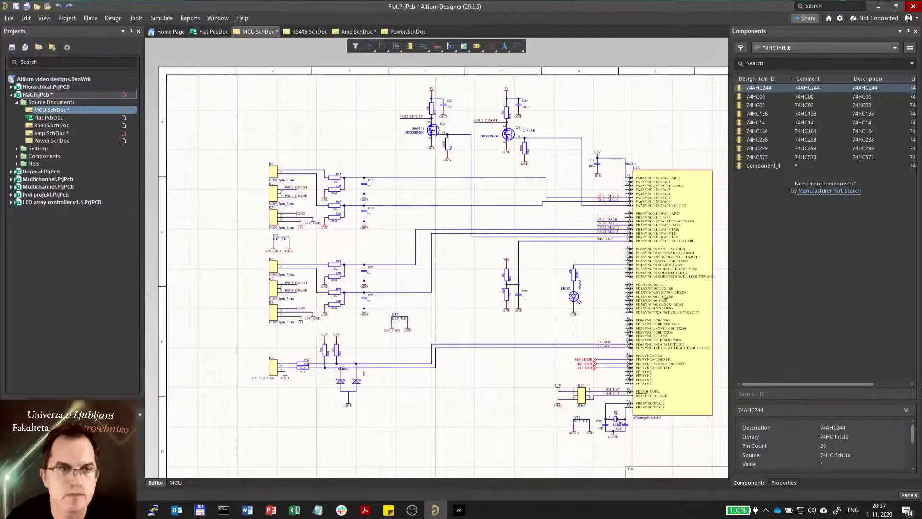
scroll(403, 403, "up", 1, "ctrl")
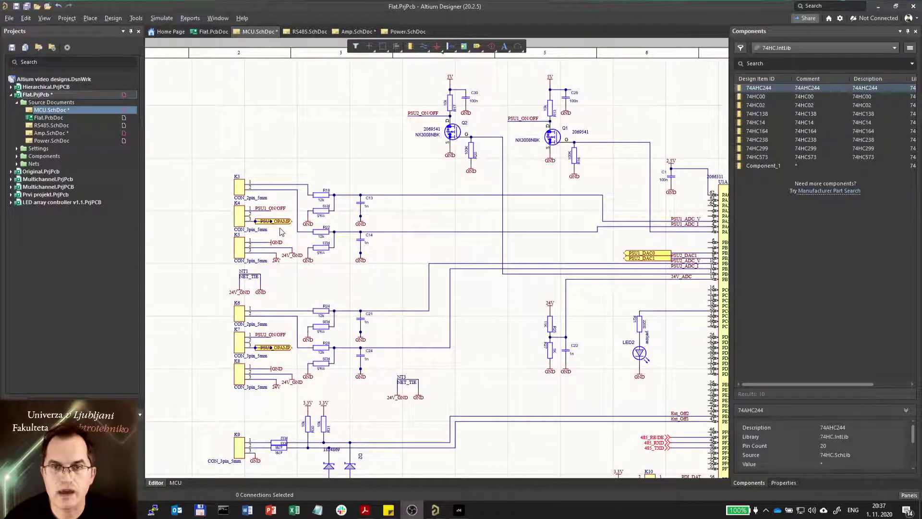
scroll(270, 227, "up", 3, "ctrl")
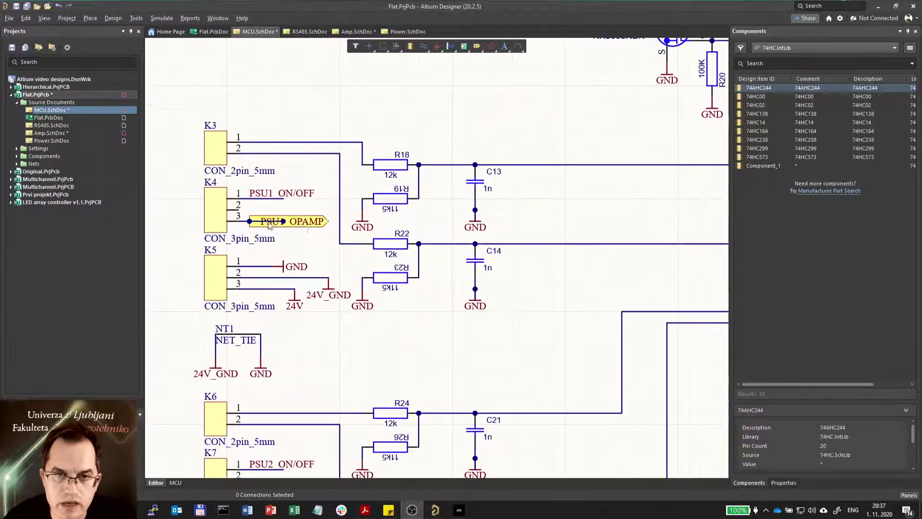
- Compile the Flat project and review the net name changes proposed for Flat.PcbDoc, closing the change order without executing it
right_click(49, 100)
left_click(68, 109)
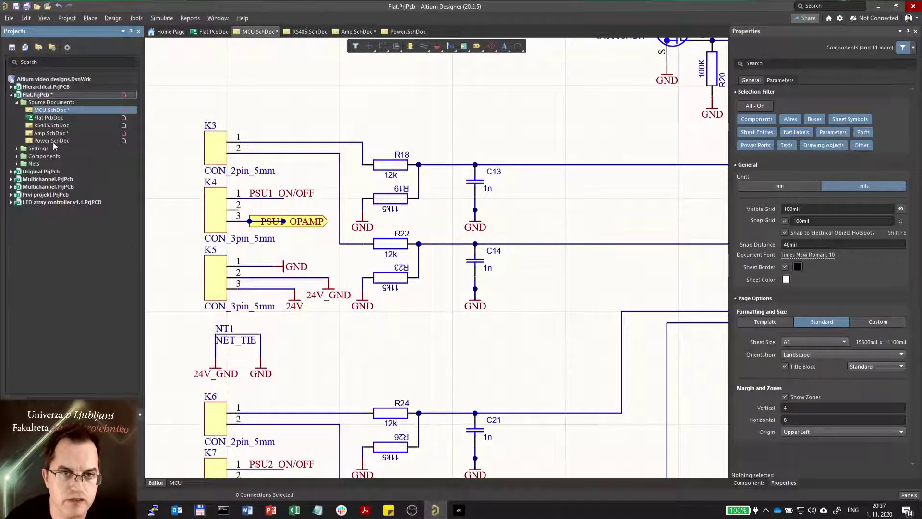
double_click(48, 117)
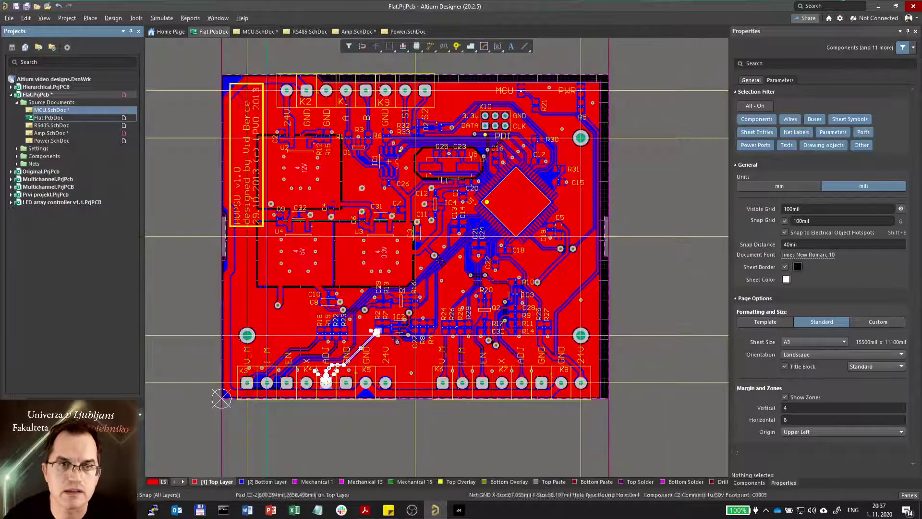
left_click(113, 18)
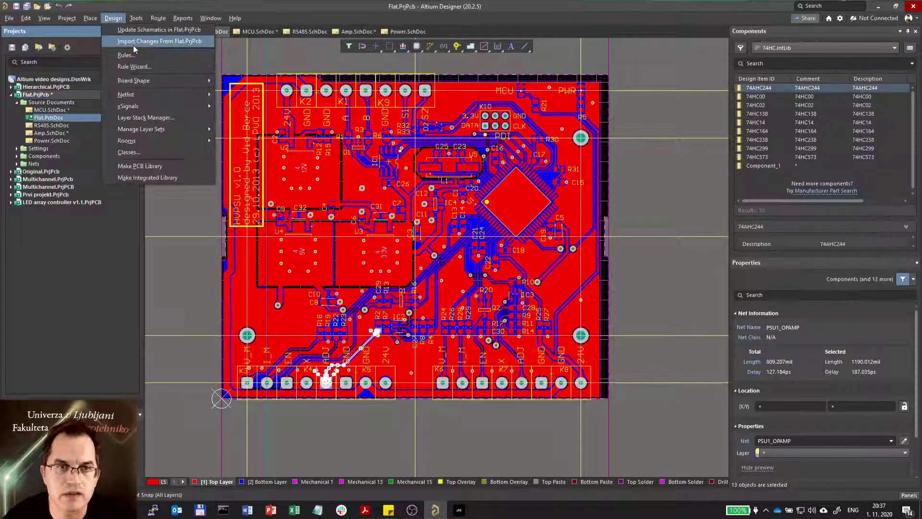
key("Escape")
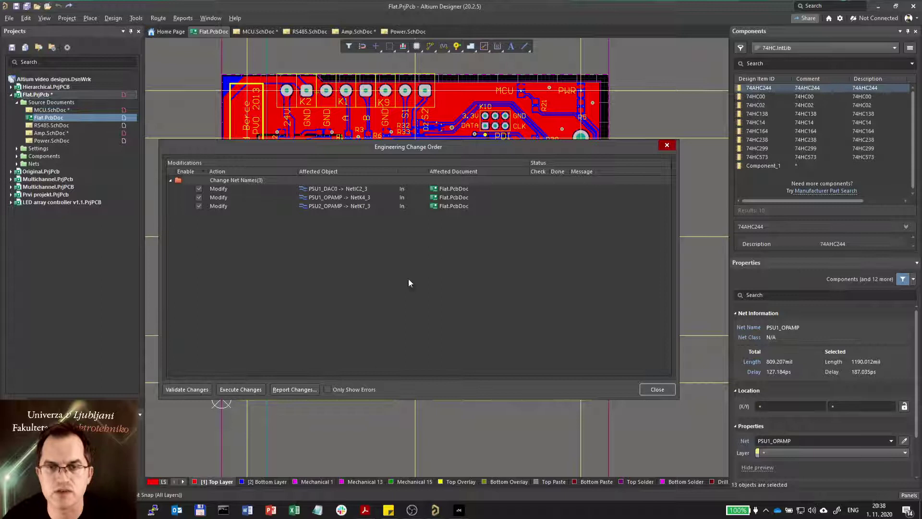
left_click(649, 389)
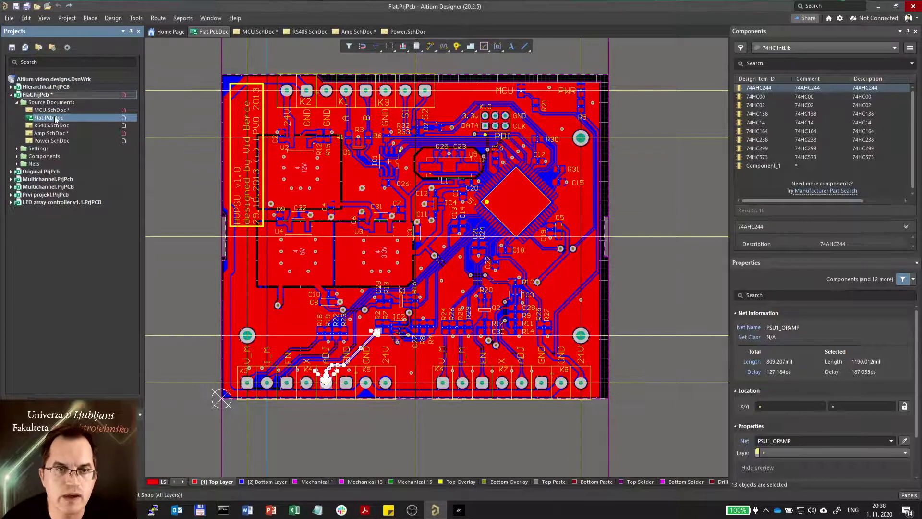
- Enable Allow Ports to Name Nets in the Flat project's netlist options and compare the schematics with the PCB again
left_click(258, 31)
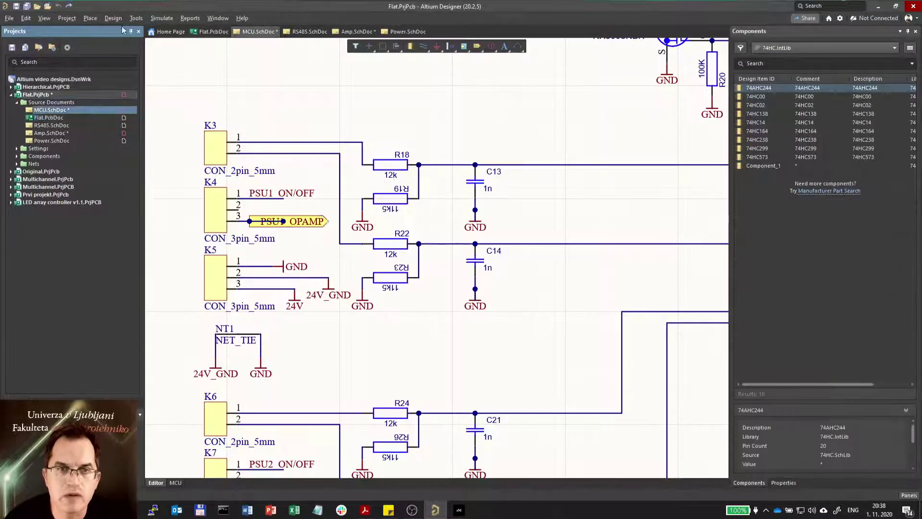
left_click(67, 18)
left_click(80, 254)
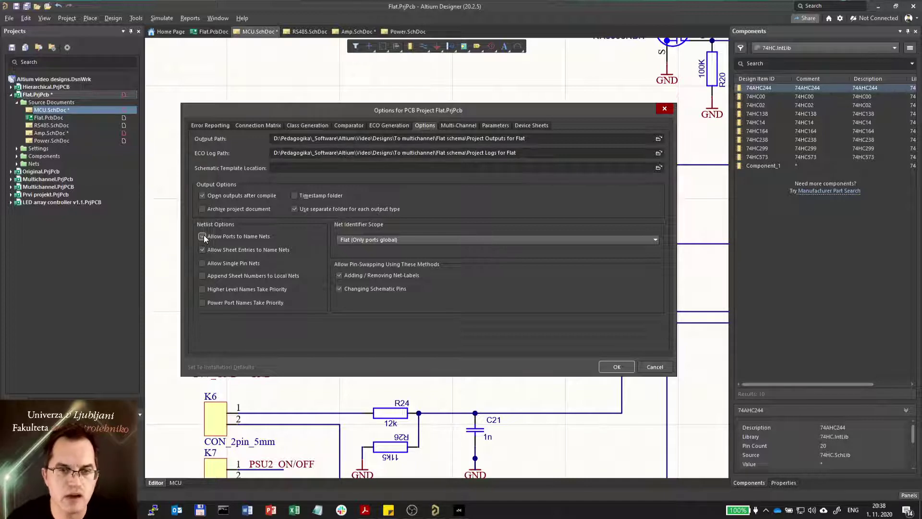
left_click(610, 370)
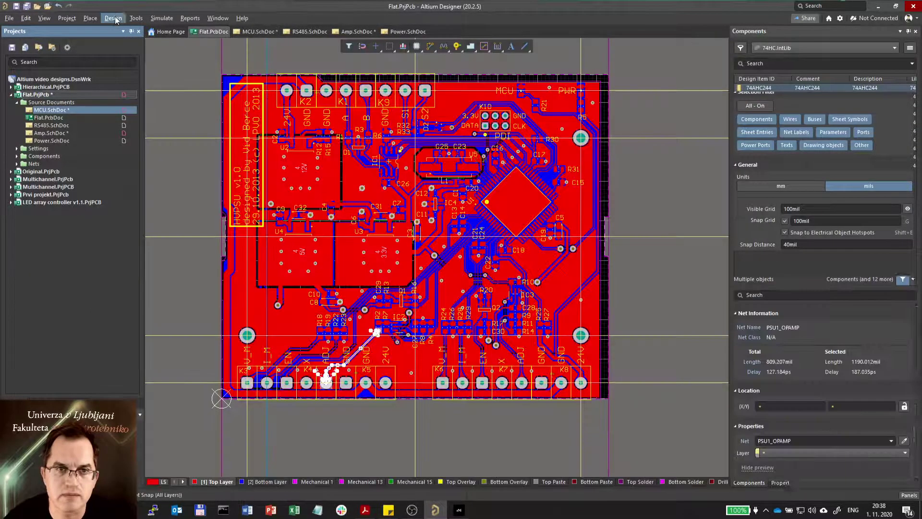
left_click(115, 20)
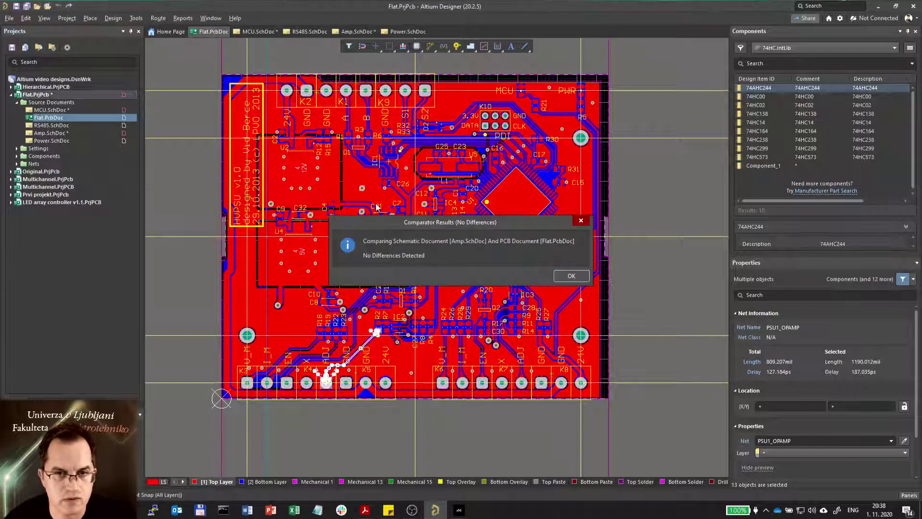
left_click(571, 277)
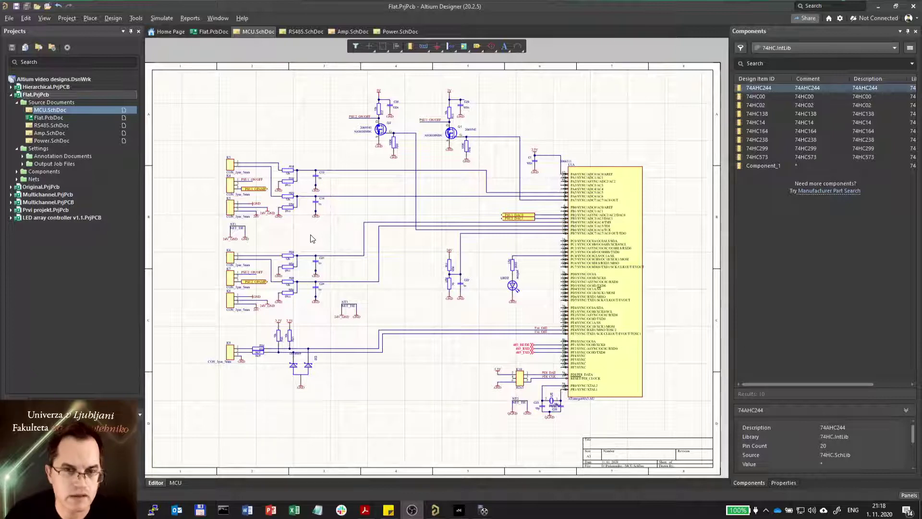
- Place a net label named out on the wire above C21 on the MCU sheet and another on IC3's output on the Amp sheet
left_click(428, 49)
scroll(288, 271, "up", 2, "ctrl")
left_click(340, 237)
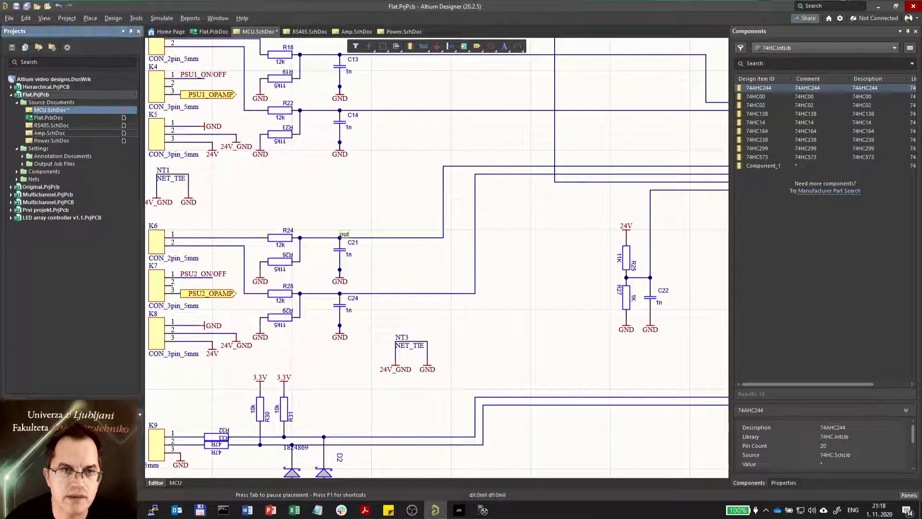
left_click(49, 133)
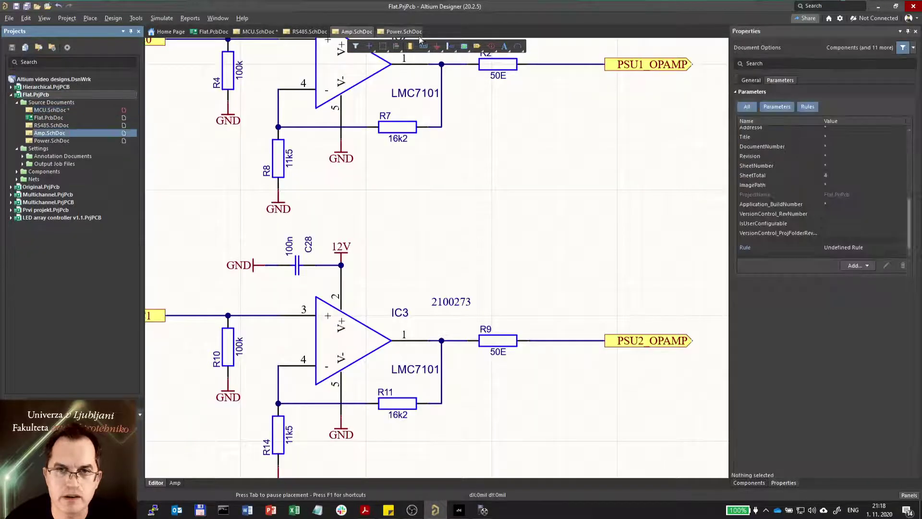
left_click(444, 339)
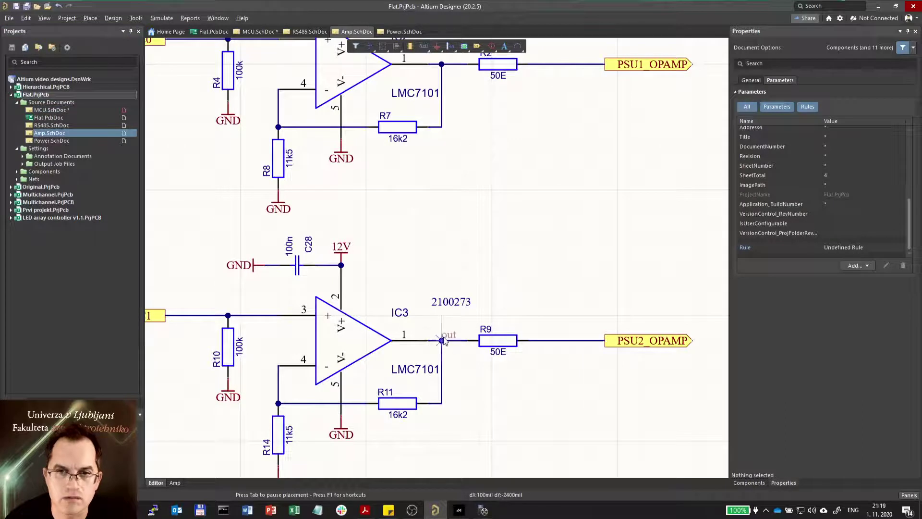
- Validate the Flat project to check the out net labels placed on the MCU and Amp sheets
scroll(523, 250, "down", 2, "ctrl")
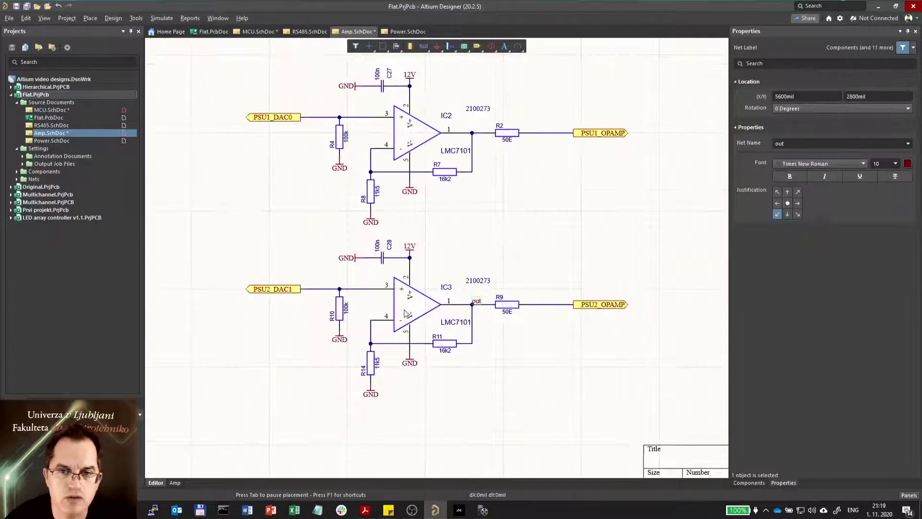
right_click_drag(495, 240, 460, 270)
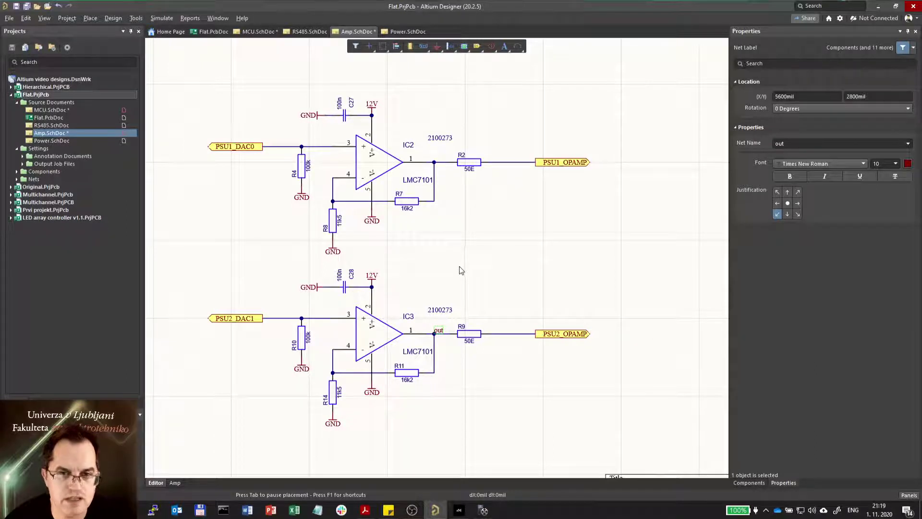
right_click(43, 96)
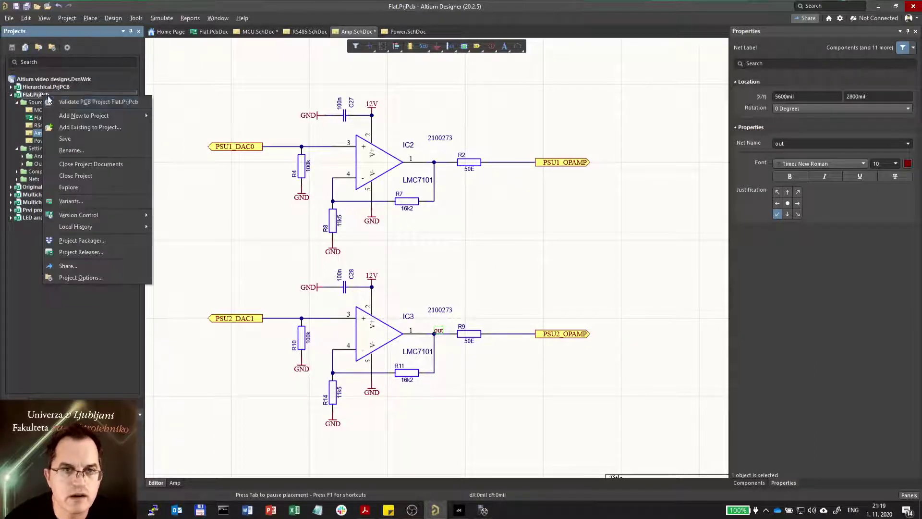
left_click(54, 100)
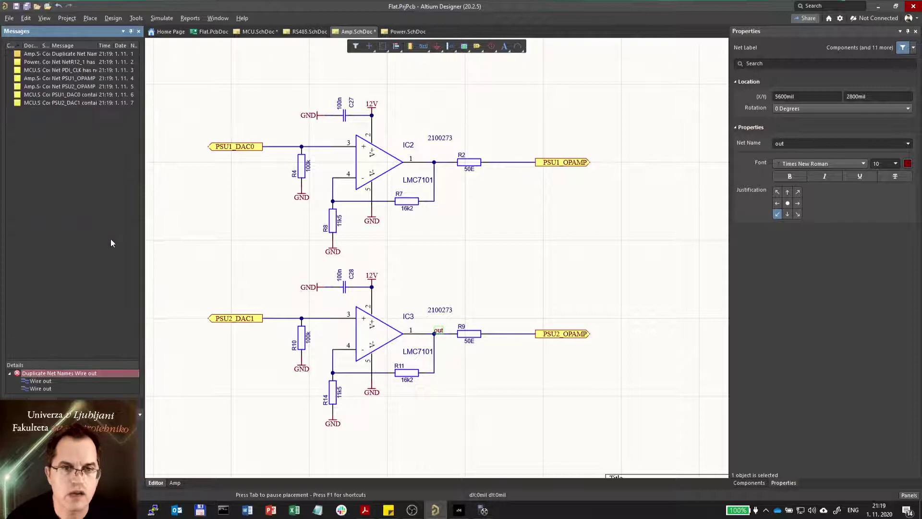
- Cross-probe both wires listed under the duplicate net name error for out and inspect the one at IC3's output on the Amp sheet
left_click(47, 381)
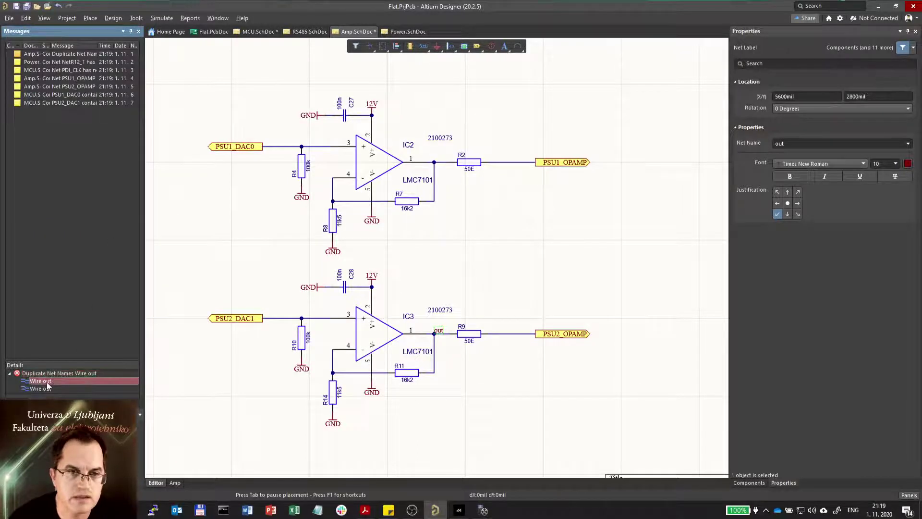
left_click(46, 388)
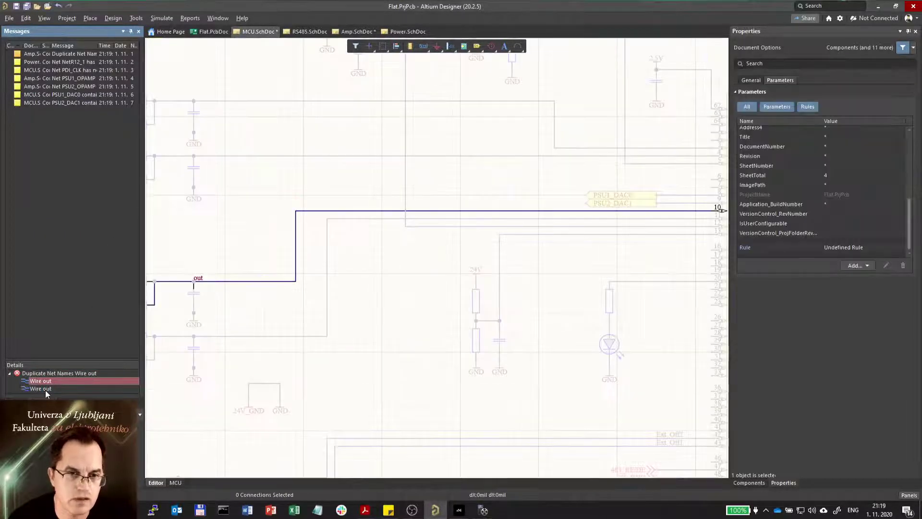
left_click(45, 389)
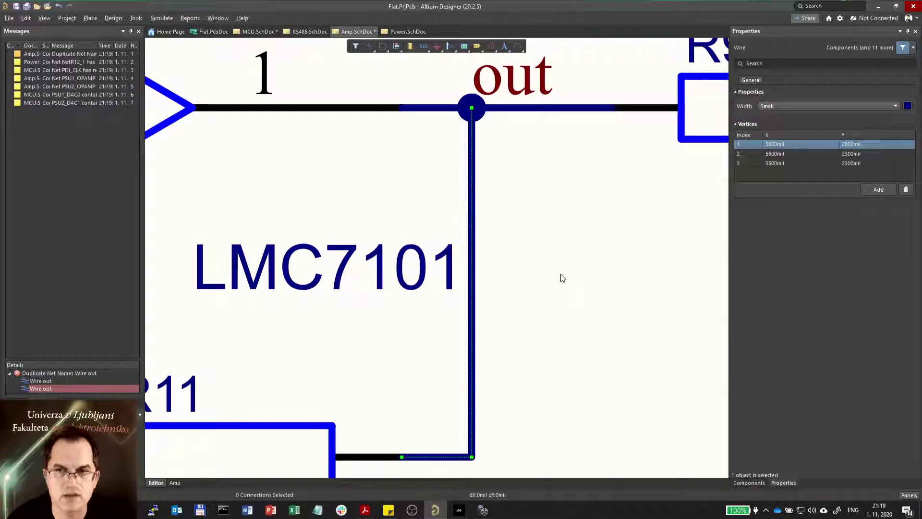
scroll(560, 273, "down", 5, "ctrl")
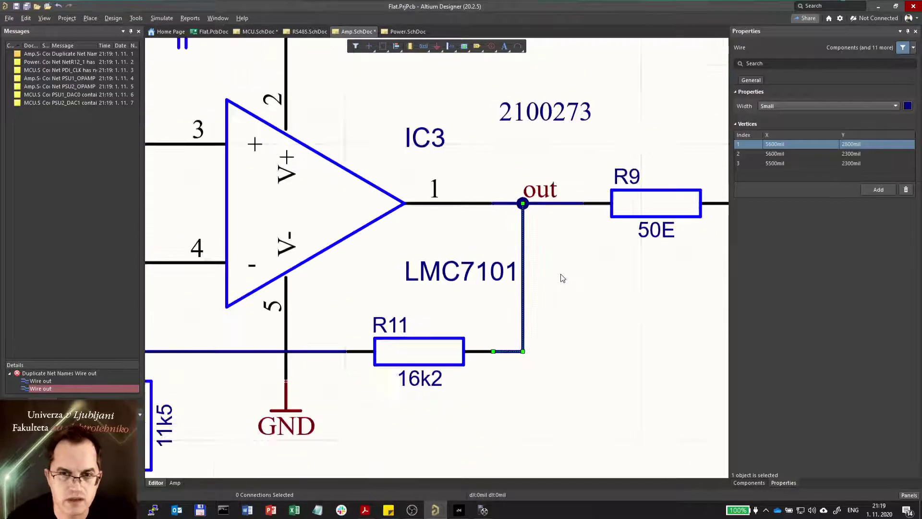
right_click_drag(441, 371, 469, 371)
scroll(473, 370, "down", 4, "ctrl")
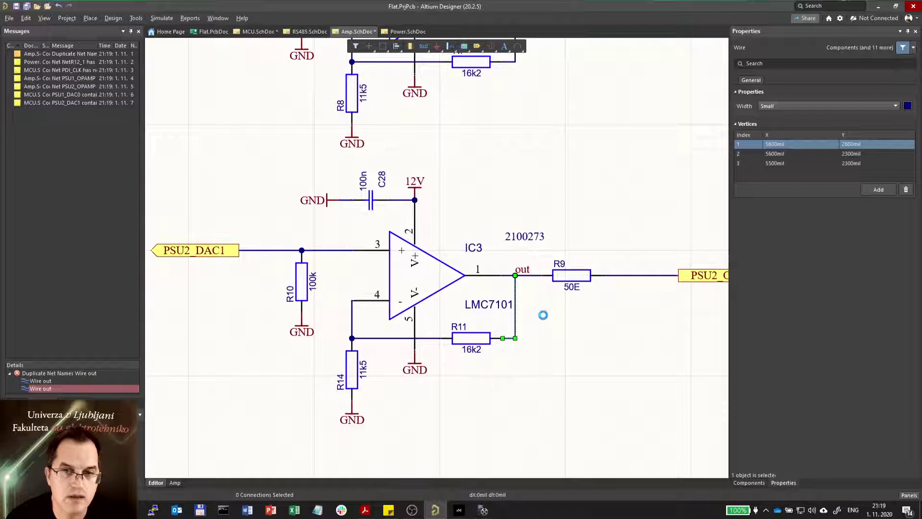
left_click(528, 270)
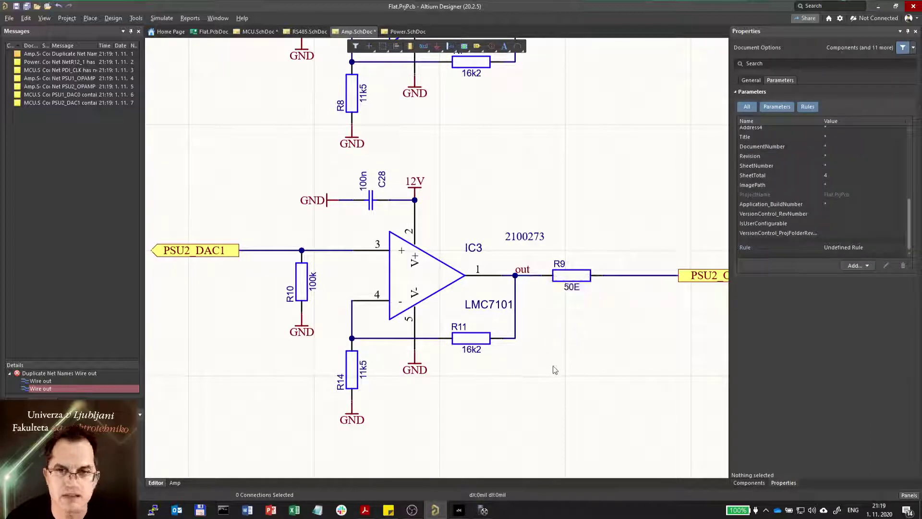
key("ctrl+Page_Down")
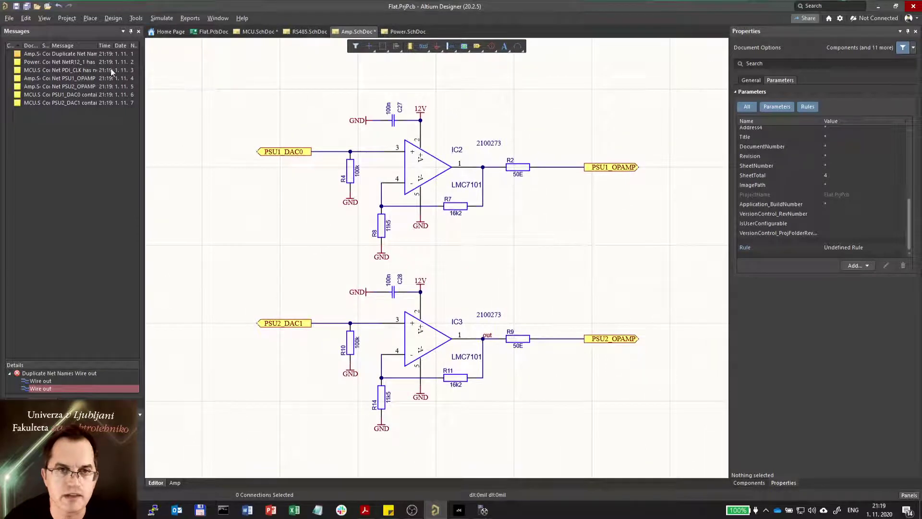
- Enable Append Sheet Numbers to Local Nets in the Flat project's netlist options and validate the project again
left_click(61, 17)
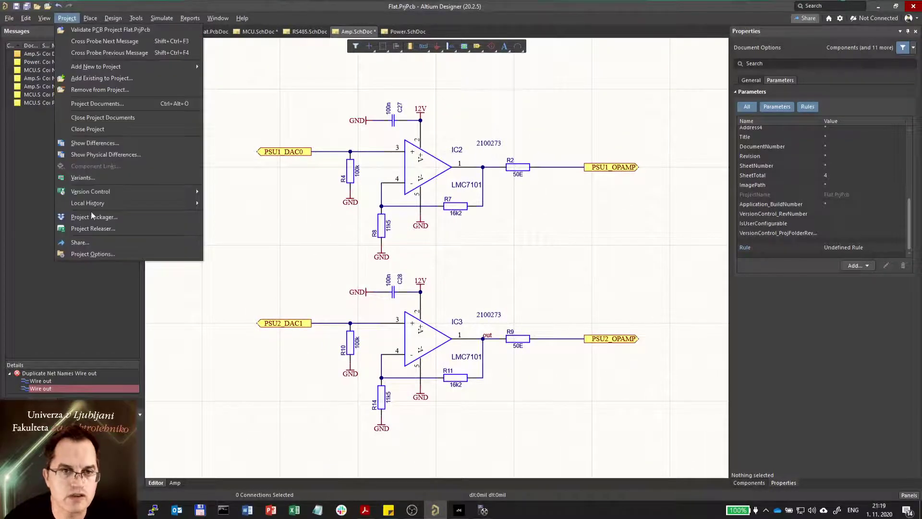
left_click(99, 253)
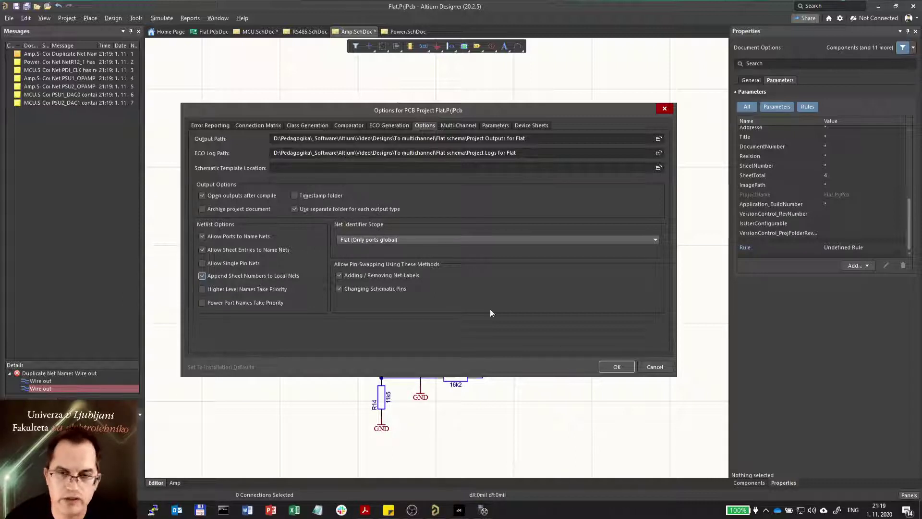
left_click(616, 366)
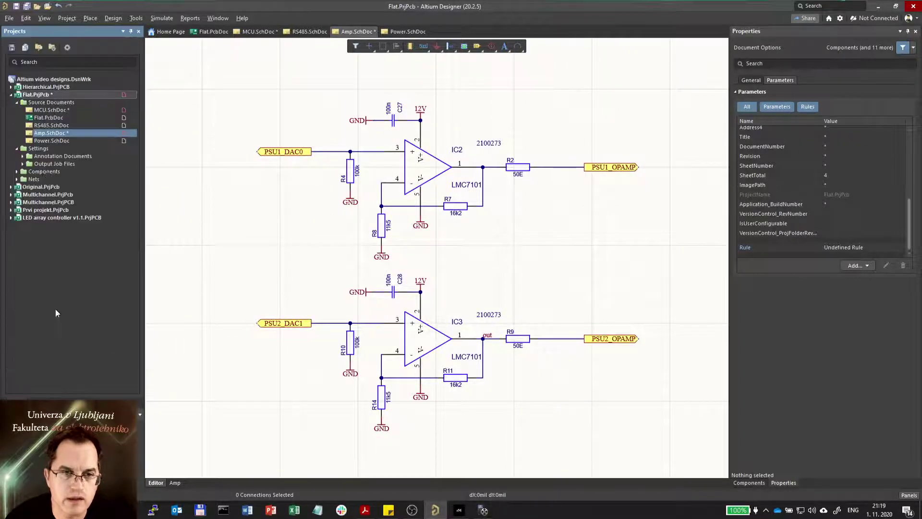
right_click(48, 96)
left_click(62, 102)
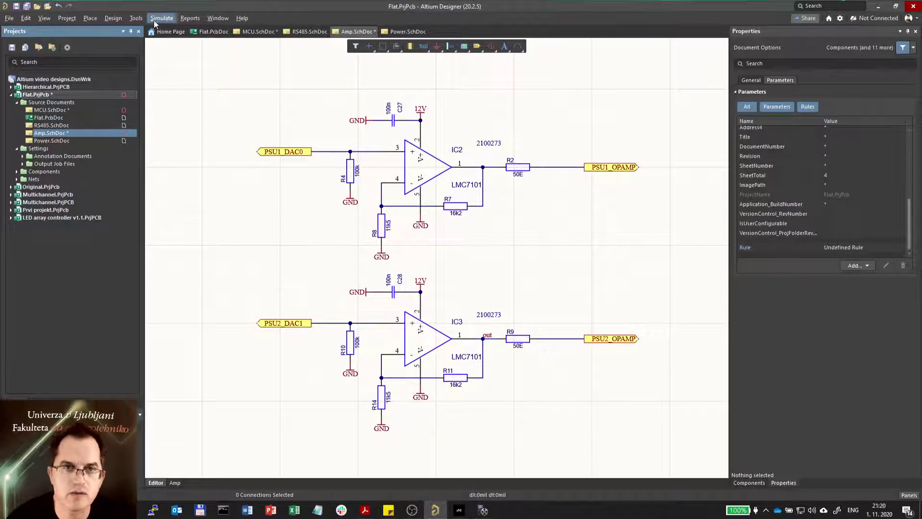
- Number the Flat project's four schematic sheets automatically from 1 to 4 and check the Amp sheet's SheetNumber parameter
left_click(136, 19)
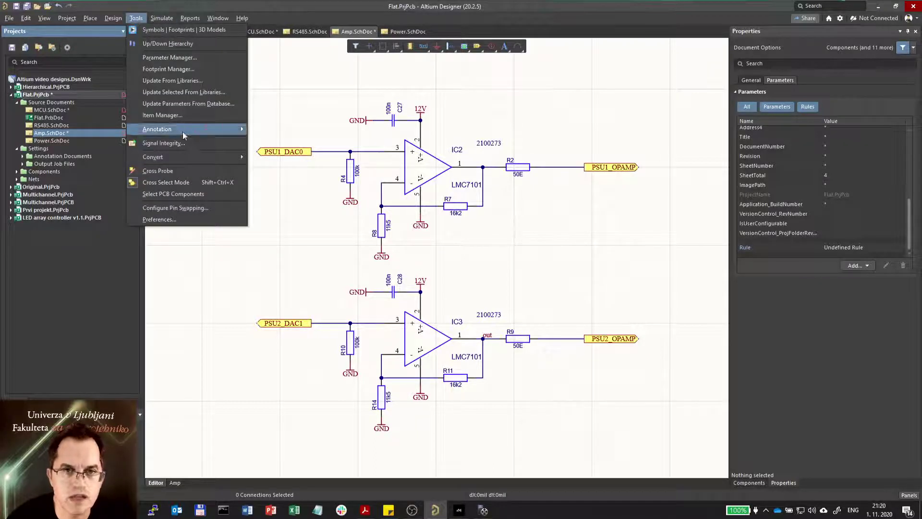
mouse_move(186, 128)
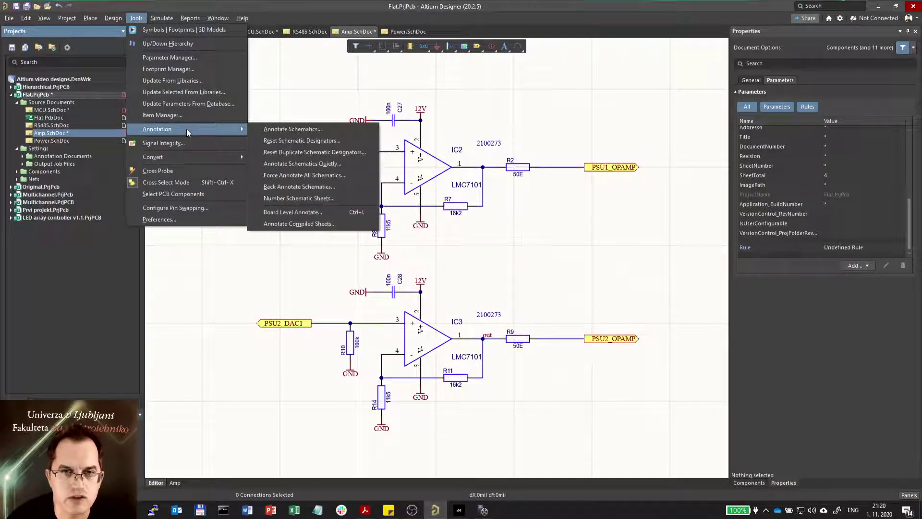
left_click(325, 200)
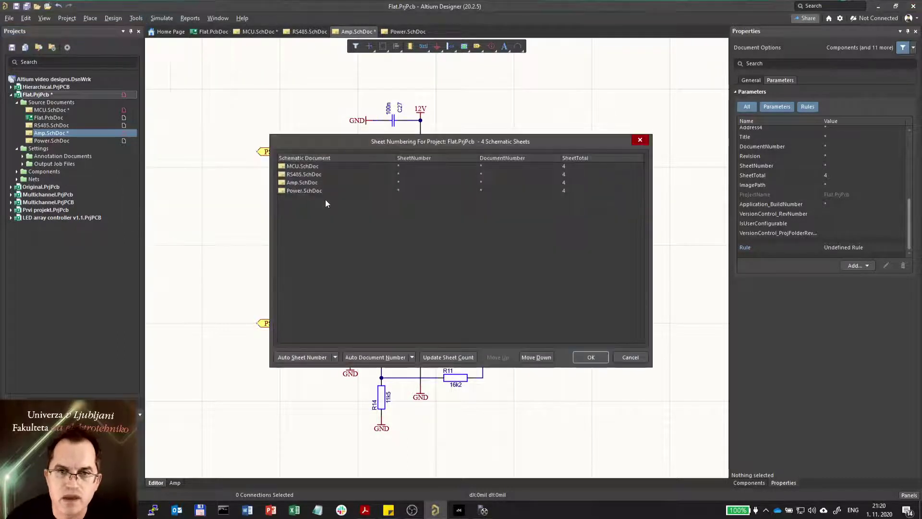
left_click(305, 360)
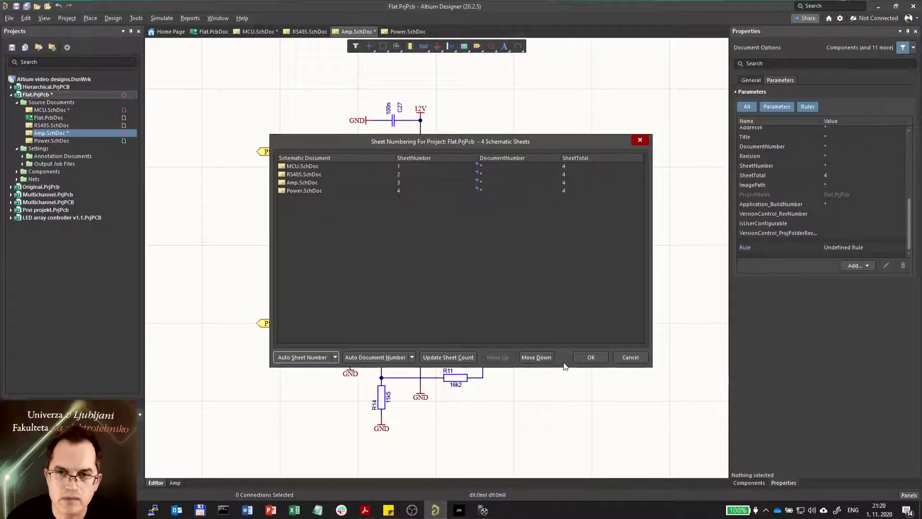
left_click(590, 356)
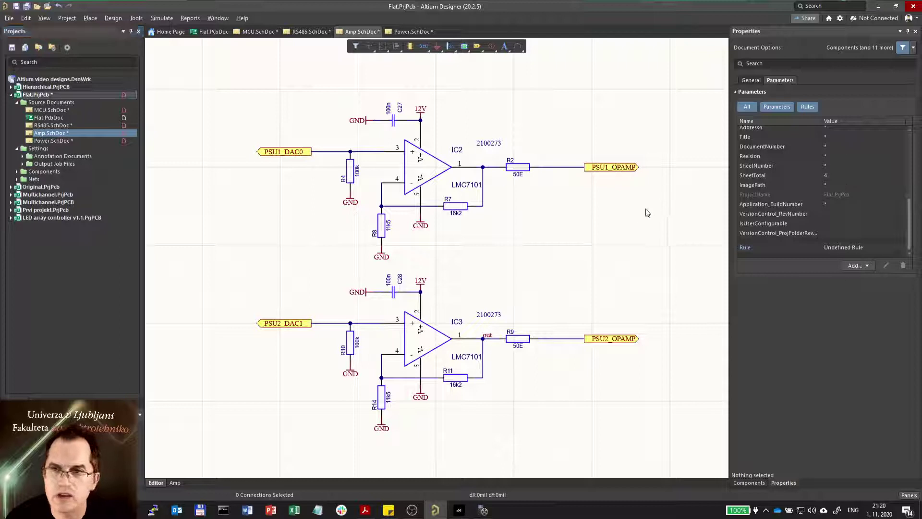
left_click(774, 79)
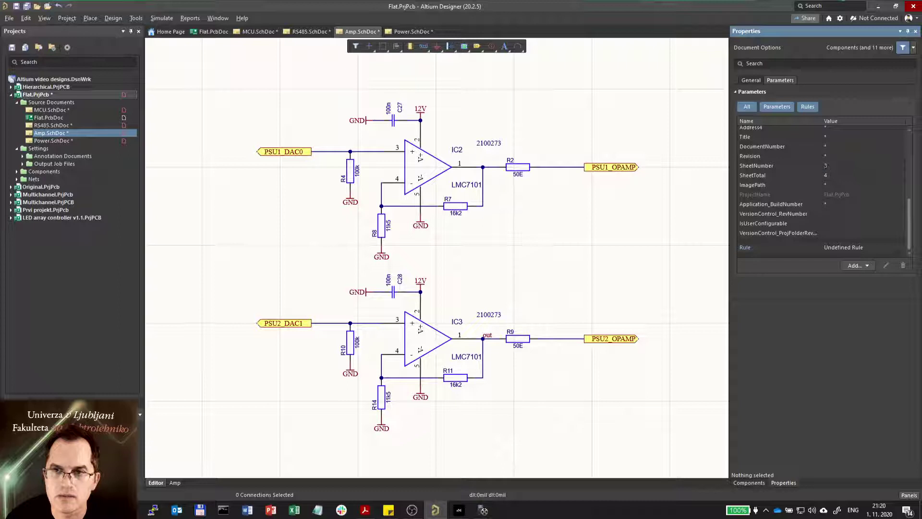
left_click(832, 172)
left_click(620, 254)
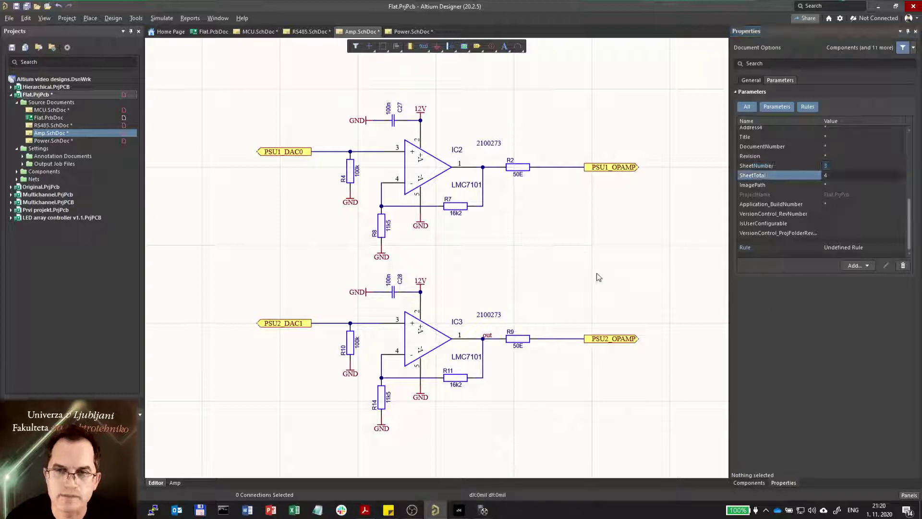
- Open Flat.PcbDoc and import the changes from the Flat project's schematics into an engineering change order
left_click(50, 118)
double_click(50, 118)
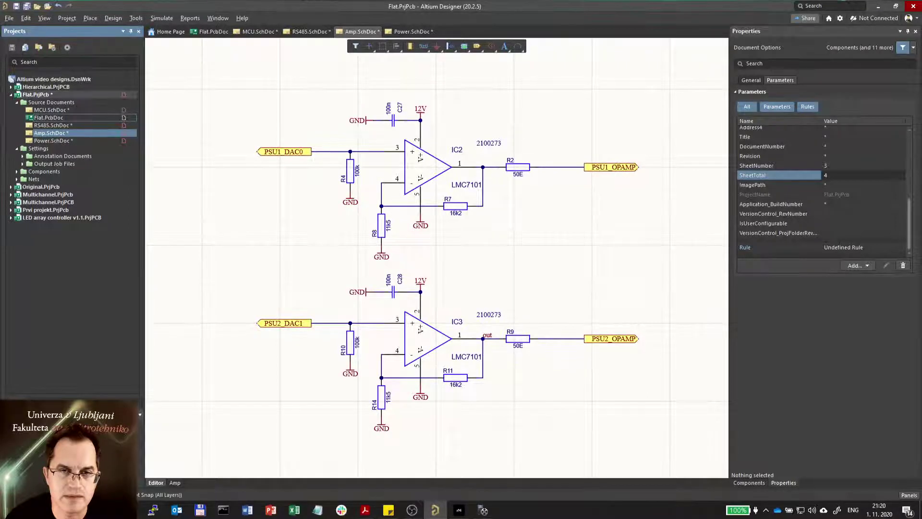
left_click(113, 18)
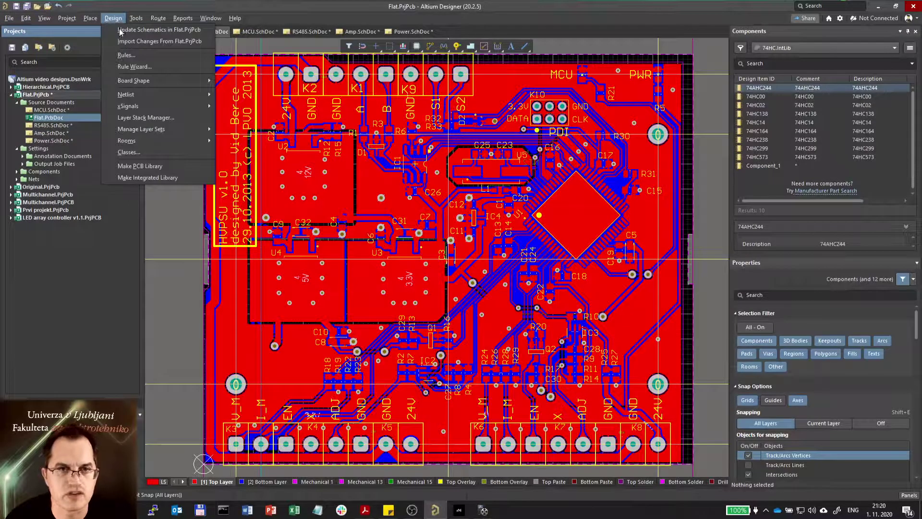
left_click(133, 53)
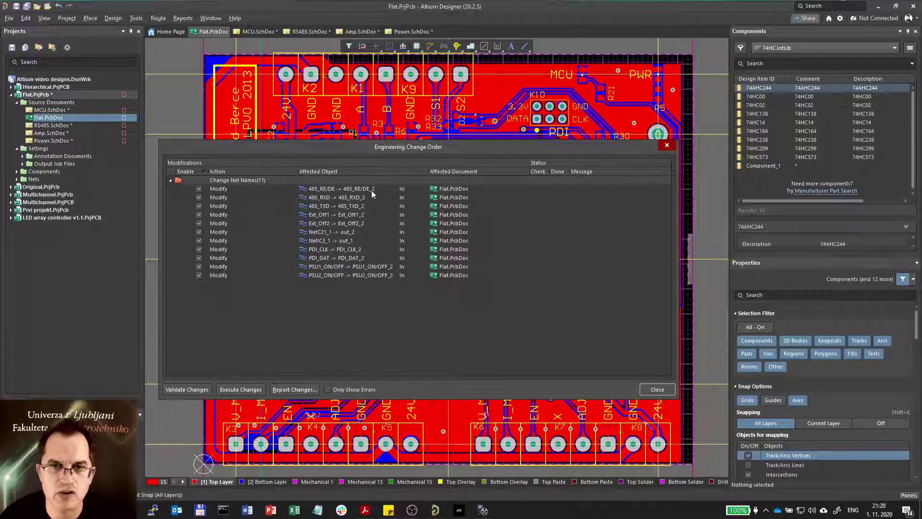
- Review the proposed net renames for the 485, Ext_Off and out nets, execute all changes and close the change order
left_click_drag(317, 188, 316, 207)
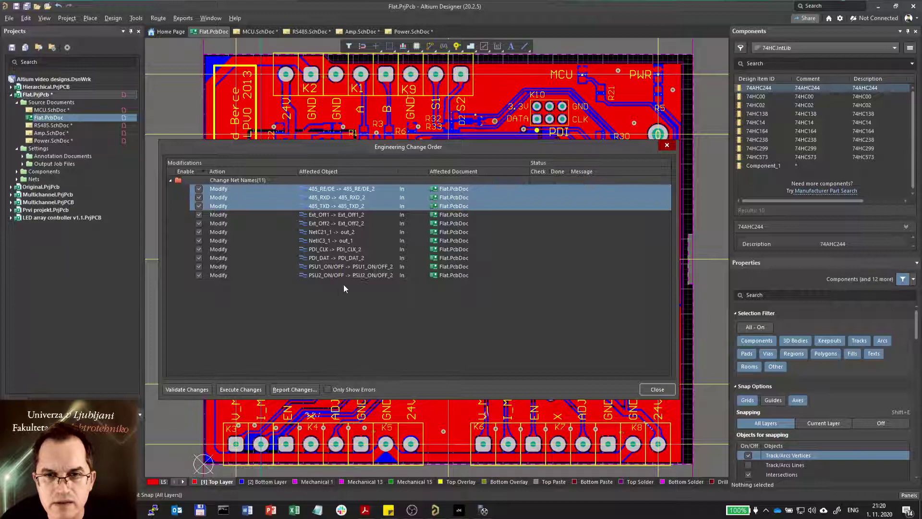
left_click(320, 242)
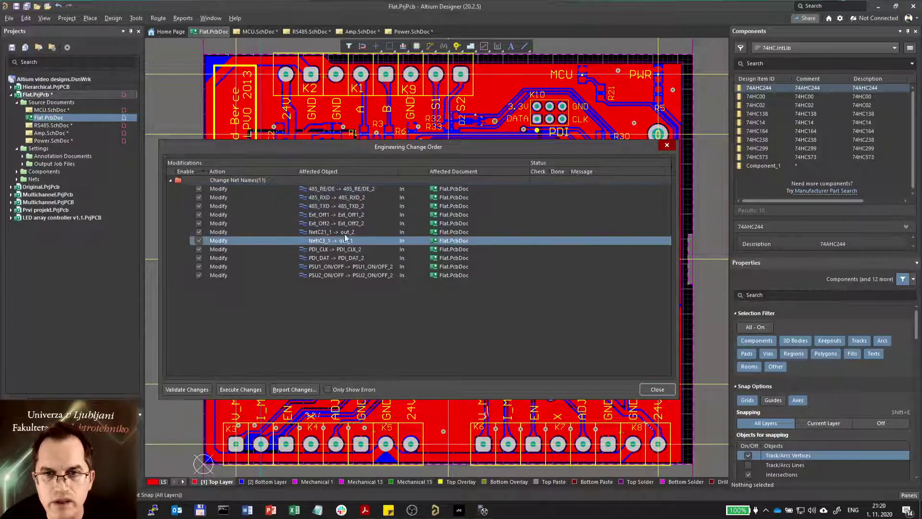
left_click(343, 233)
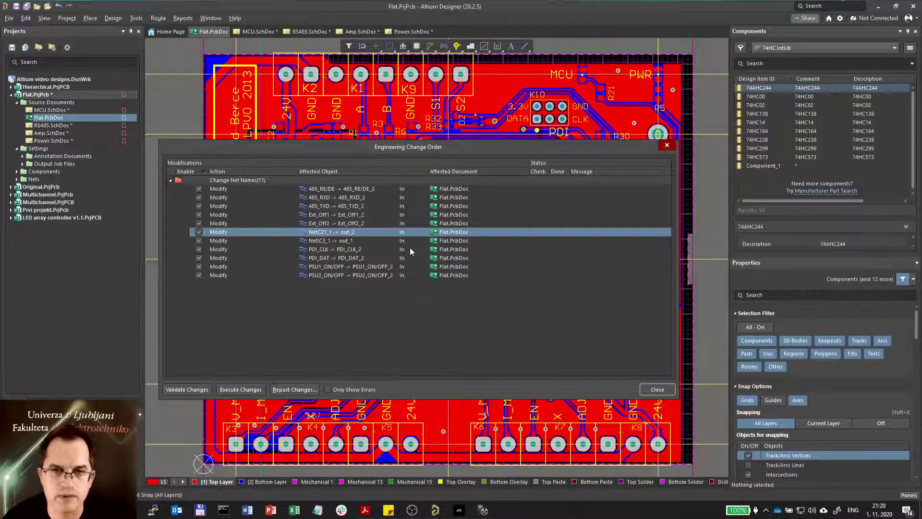
left_click(364, 224)
left_click(370, 189, "shift")
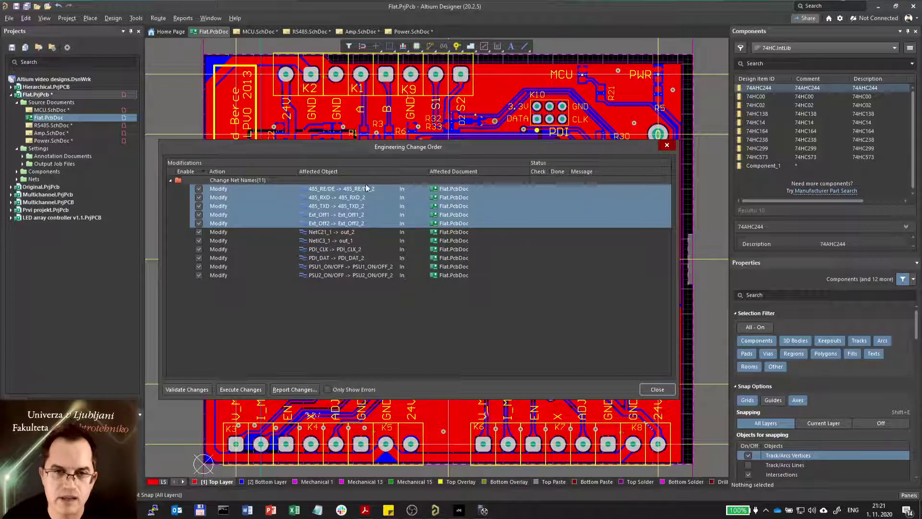
left_click(255, 388)
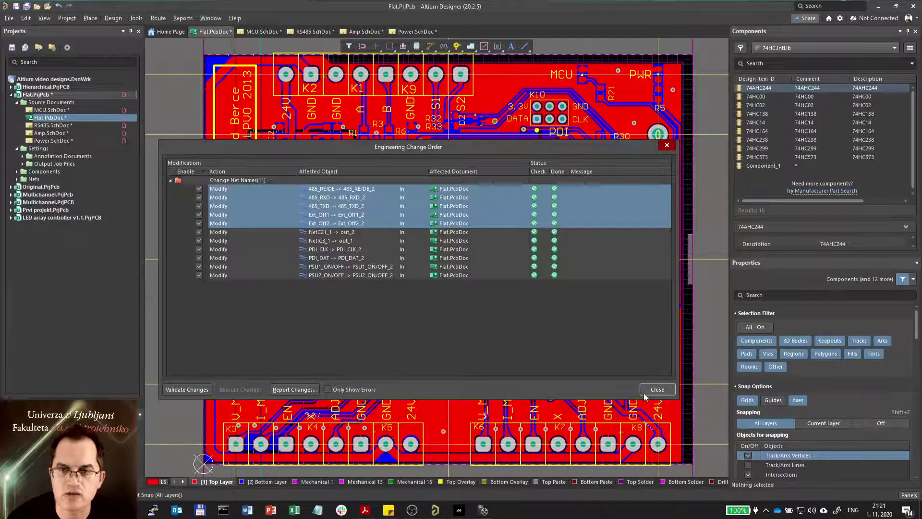
left_click(645, 392)
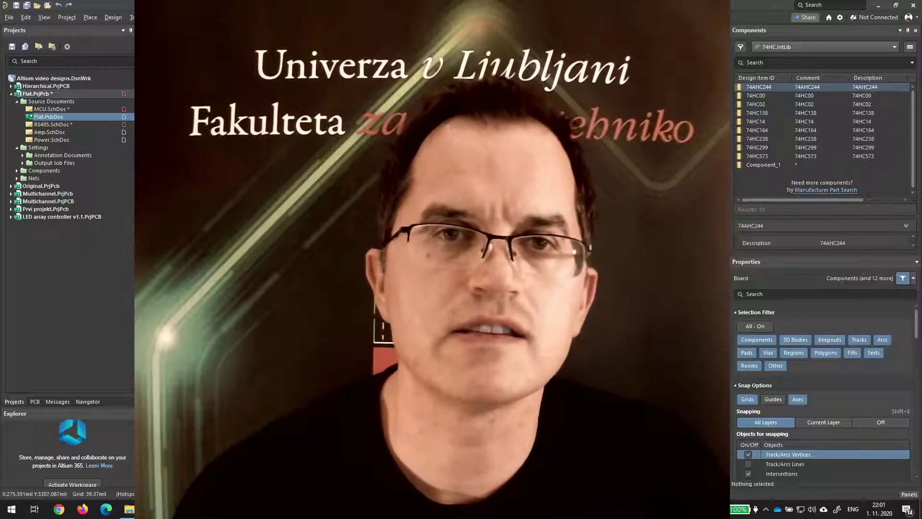
- Open MCU.SchDoc and place a sheet symbol created from Amp.SchDoc below the connectors near the sheet's lower edge
left_click(51, 109)
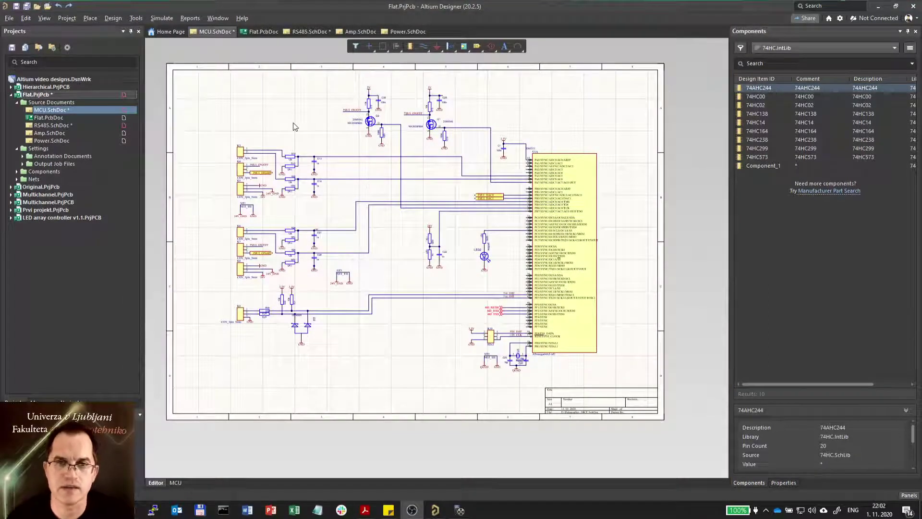
left_click(68, 18)
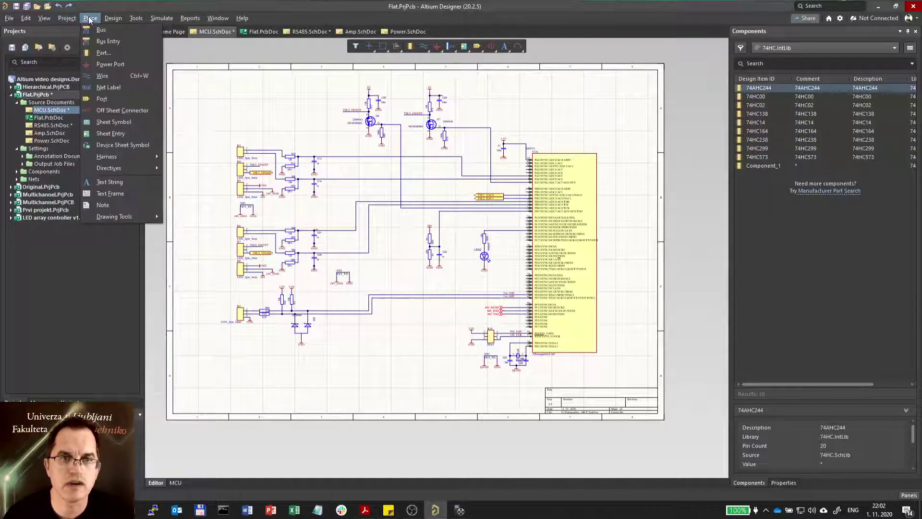
mouse_move(113, 18)
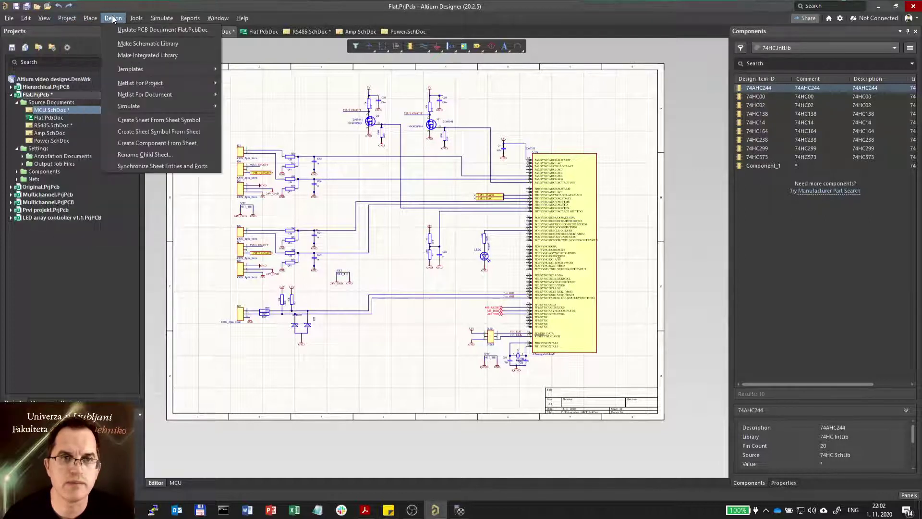
left_click(145, 131)
left_click(270, 173)
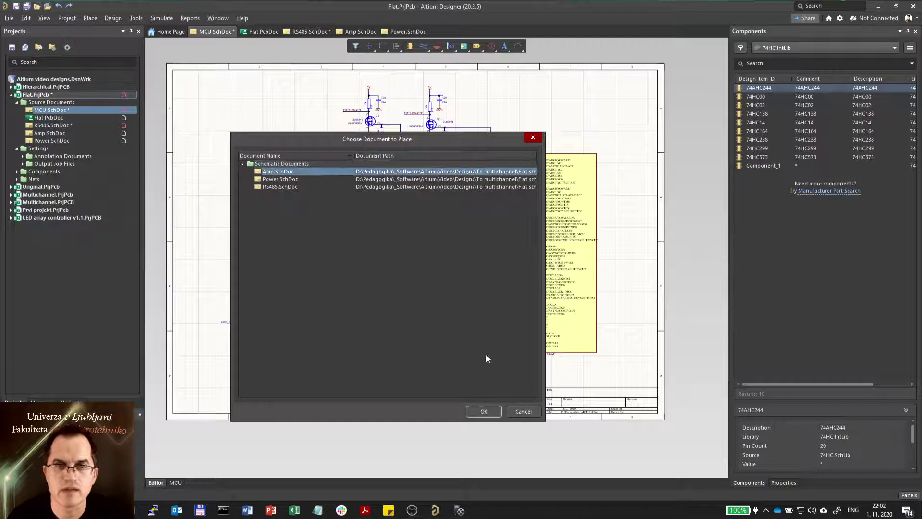
left_click(484, 411)
left_click(249, 366)
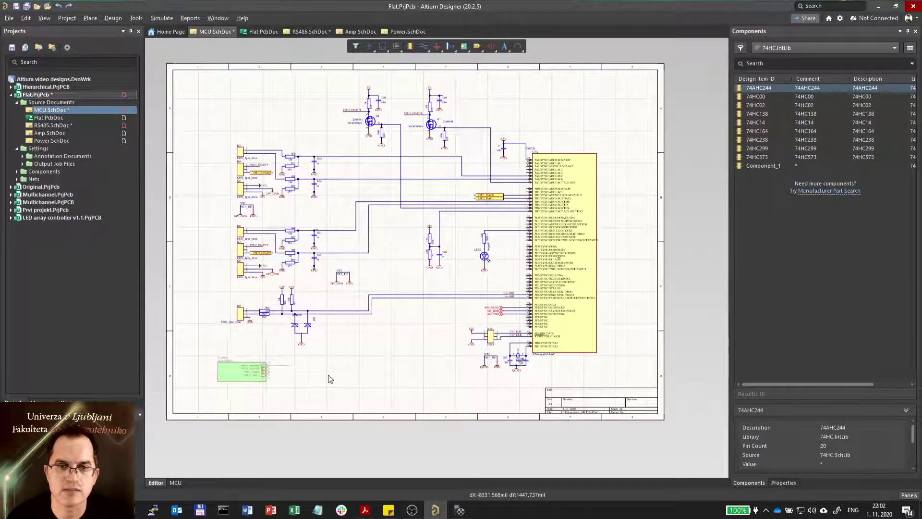
- Create sheet symbols from Power.SchDoc and RS485.SchDoc and place them in a row beside the Amp symbol
left_click(113, 17)
double_click(281, 180)
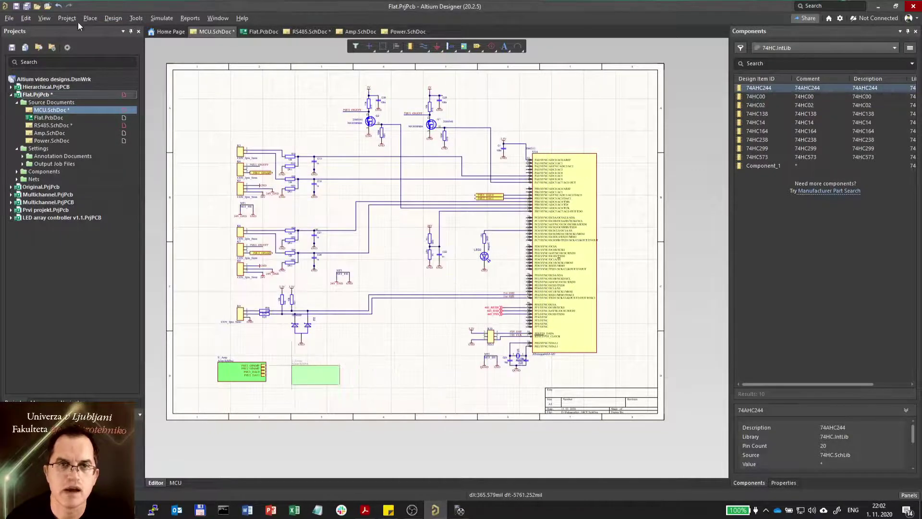
left_click(113, 18)
left_click(159, 130)
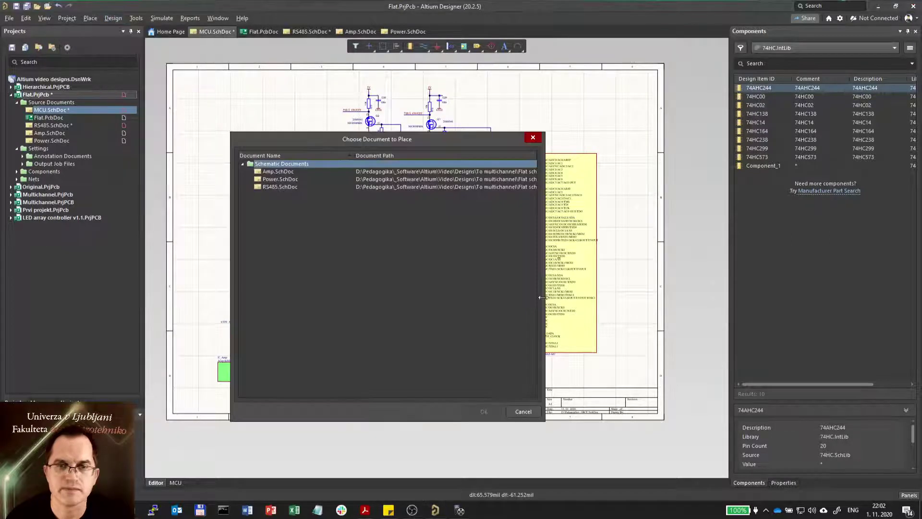
left_click(289, 187)
left_click(483, 413)
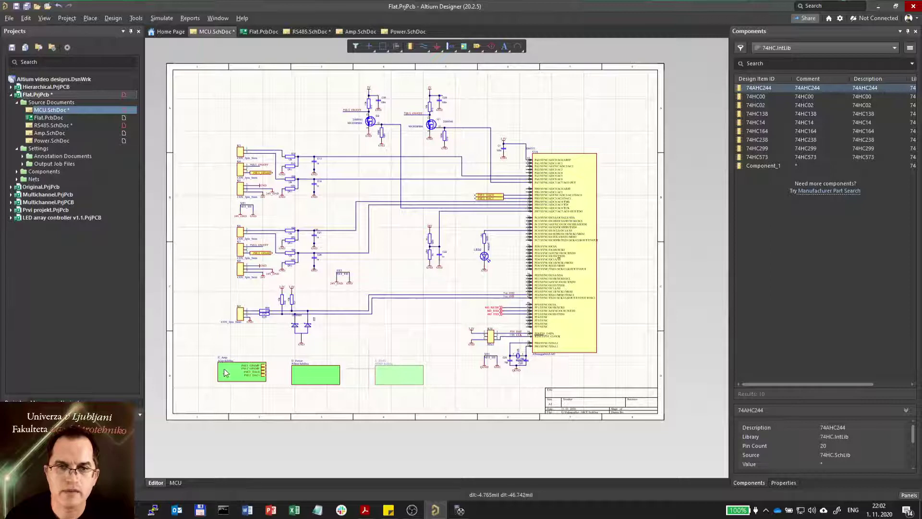
- Inspect the U_Amp symbol's entries, open the Power sheet through the U_Power symbol to check for ports, and return to the MCU sheet
scroll(224, 367, "up", 3, "ctrl")
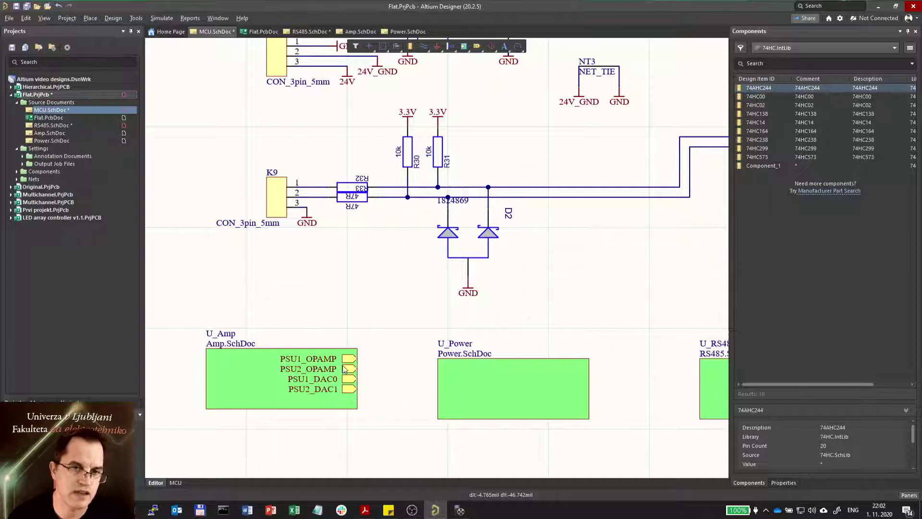
scroll(318, 399, "down", 3, "ctrl")
left_click(458, 406)
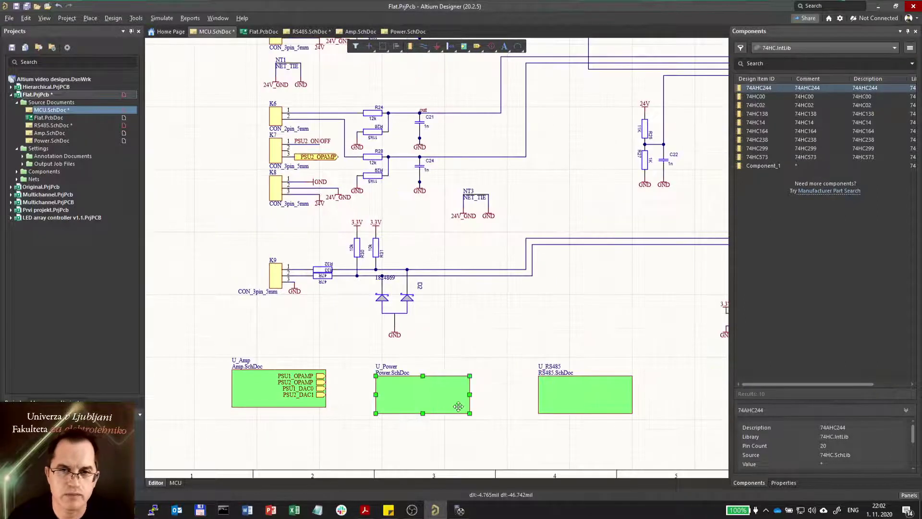
double_click(458, 407, "ctrl")
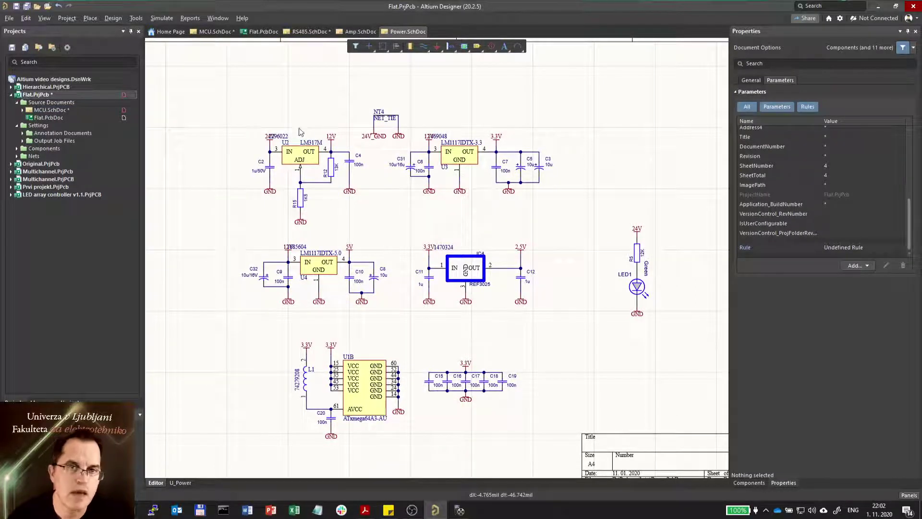
scroll(288, 144, "down", 2, "ctrl")
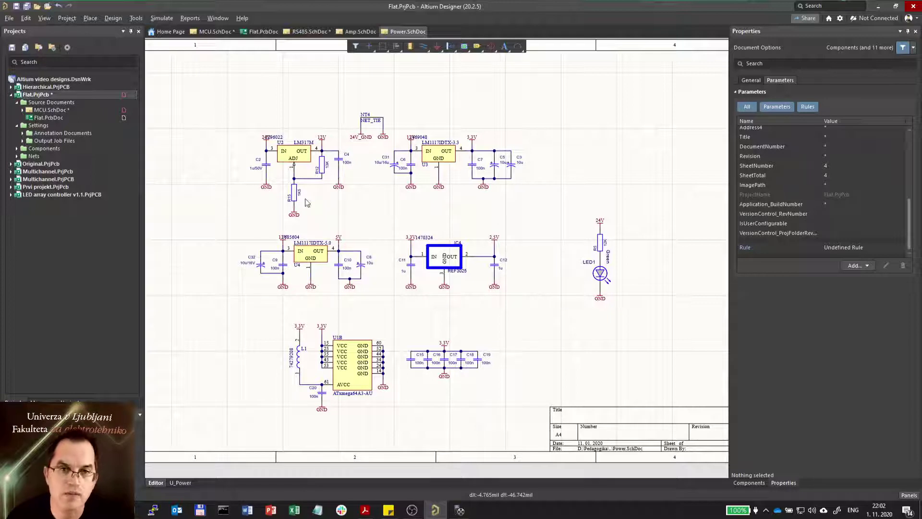
left_click(47, 110)
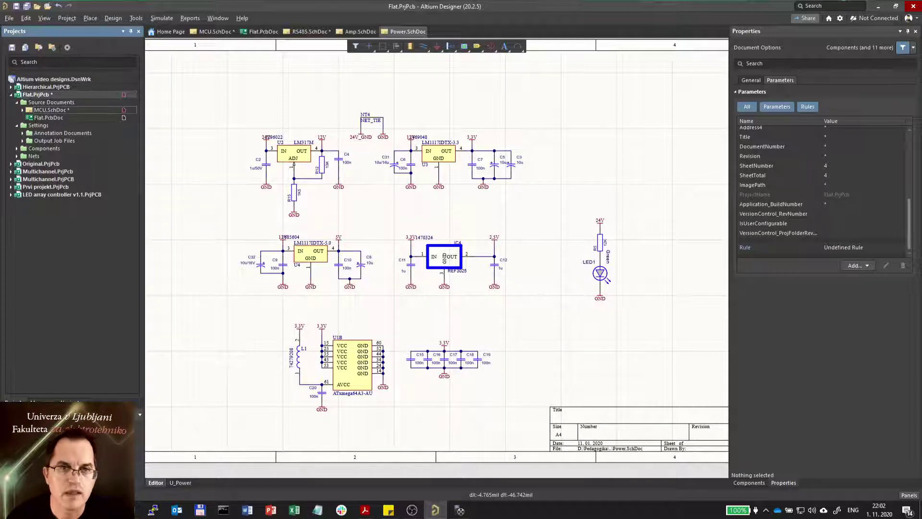
double_click(47, 110)
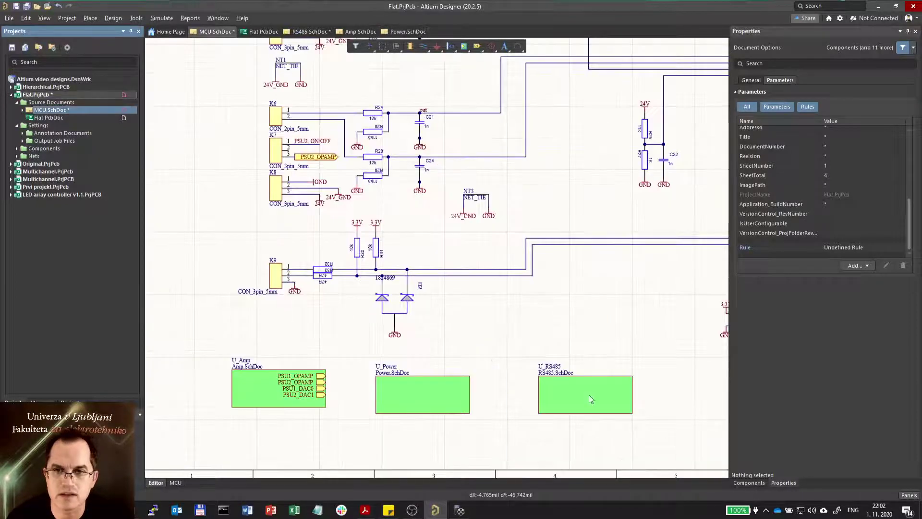
- Open the RS485 sheet through its U_RS485 symbol and place ports 485_TXD, 485_RE/DE and 485_RXD on the matching wire ends
left_click(606, 413)
double_click(606, 413, "ctrl")
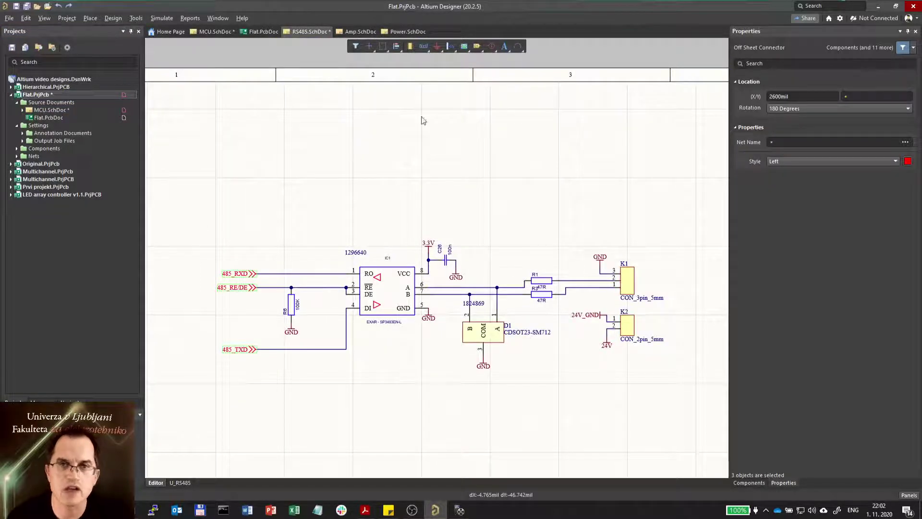
left_click(476, 46)
scroll(278, 254, "up", 4, "ctrl")
scroll(293, 269, "down", 4, "ctrl")
scroll(217, 300, "up", 3, "ctrl")
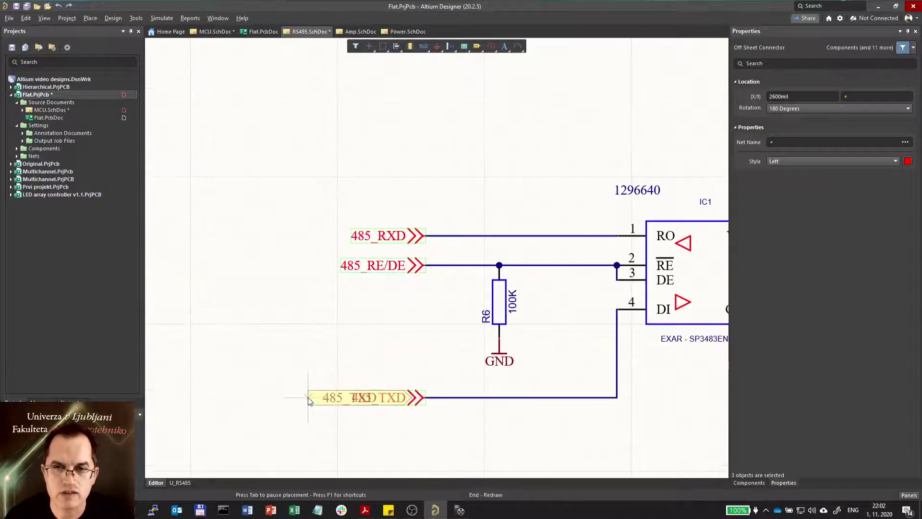
left_click(318, 398)
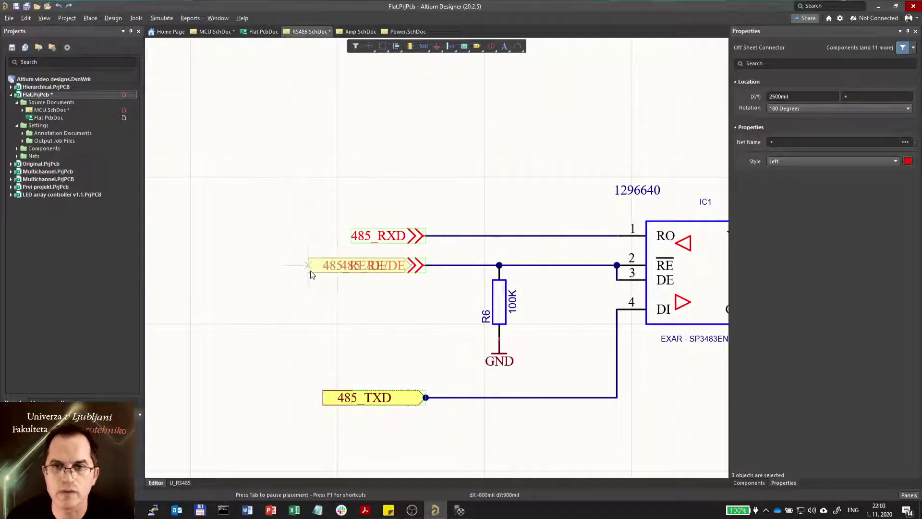
left_click(322, 274)
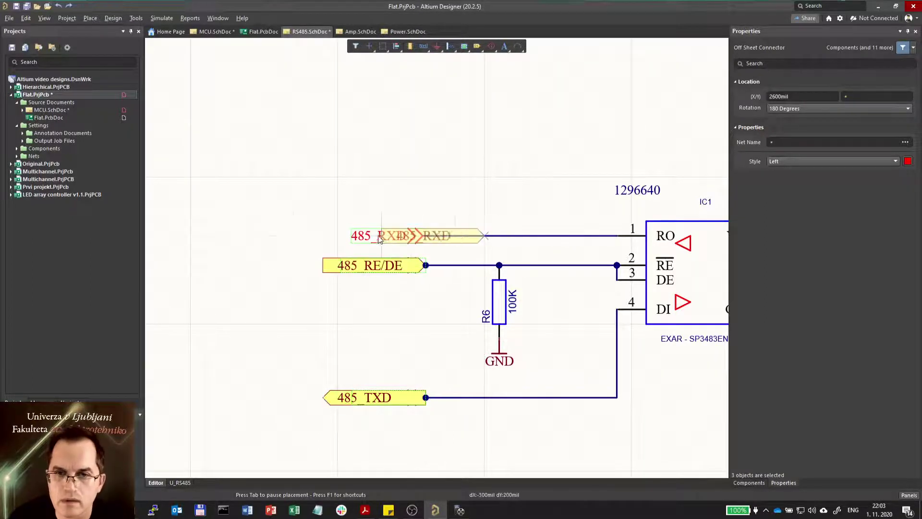
left_click(323, 236)
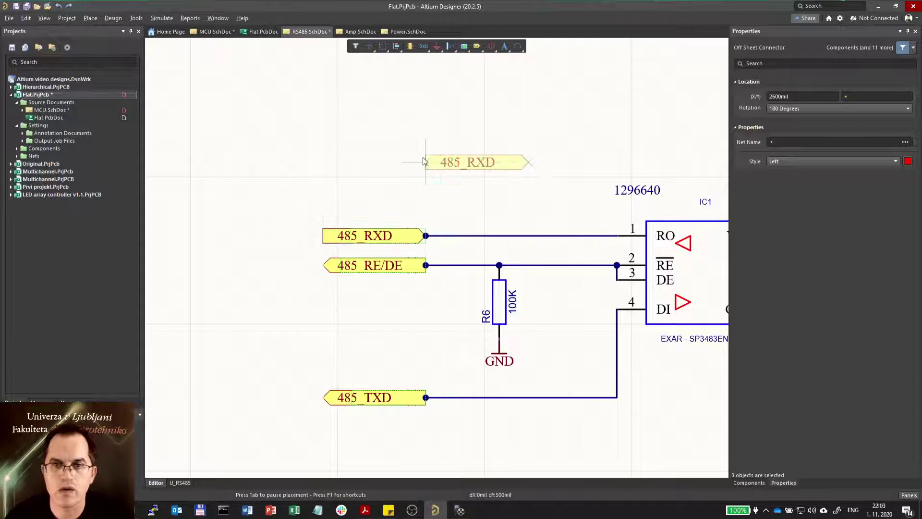
scroll(417, 161, "up", 2)
key("Escape")
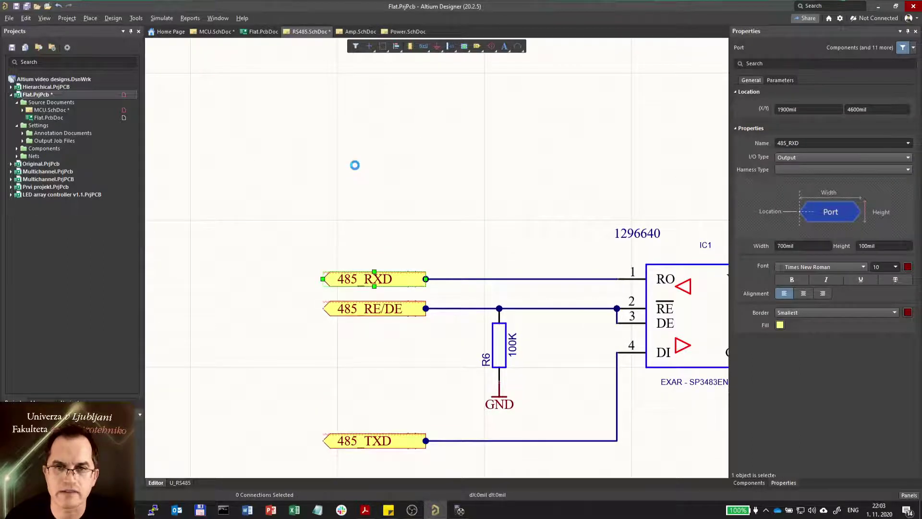
- Delete the off-sheet connectors lying beneath the new ports on the RS485 sheet
scroll(355, 184, "down", 3)
left_click_drag(351, 156, 462, 425)
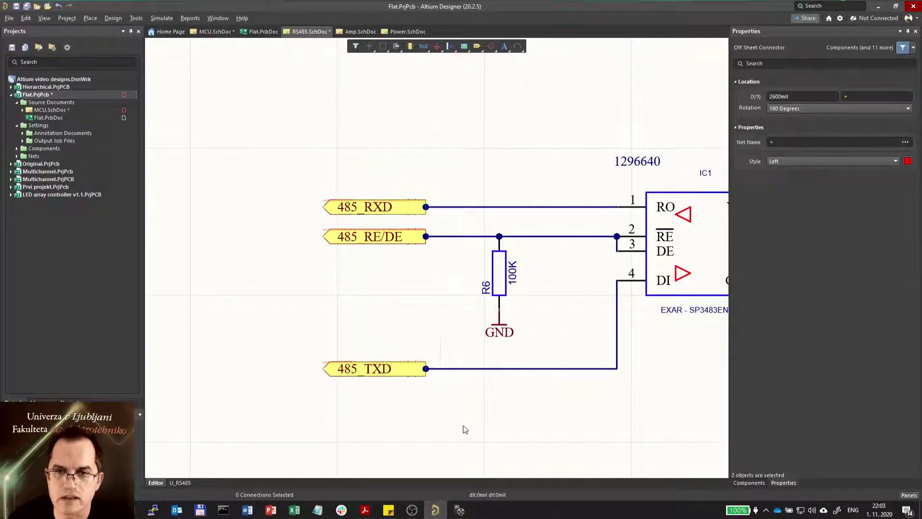
left_click(462, 424)
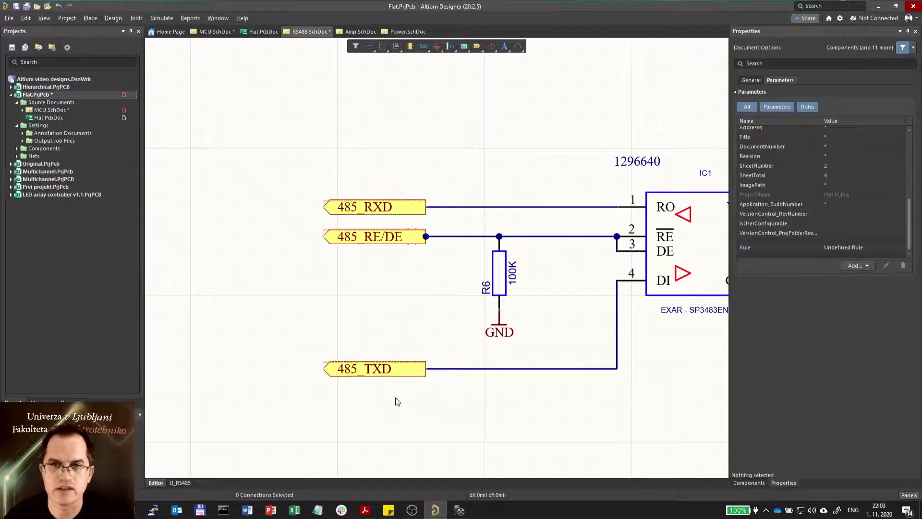
scroll(377, 388, "down", 2, "ctrl")
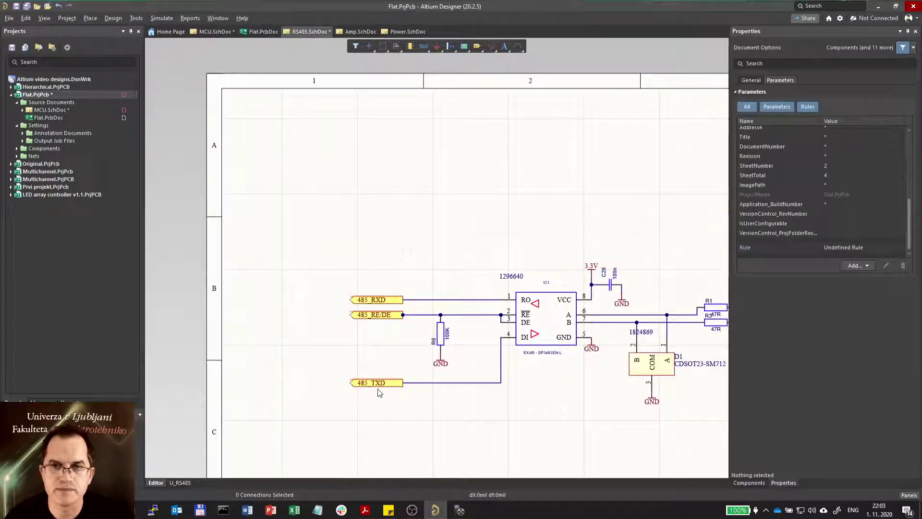
- Return to the MCU sheet and start synchronizing sheet entries and ports for the U_RS485 symbol
left_click(44, 111)
double_click(43, 111)
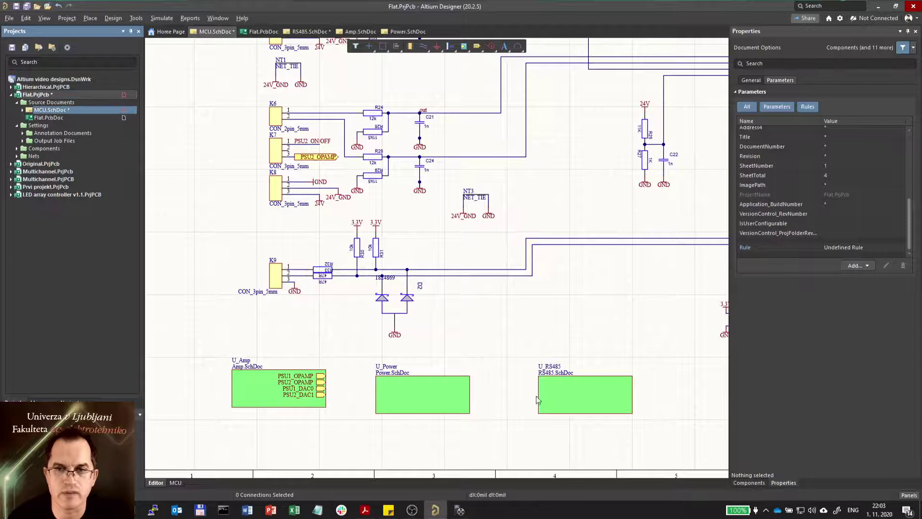
scroll(537, 408, "up", 3, "ctrl")
right_click(544, 377)
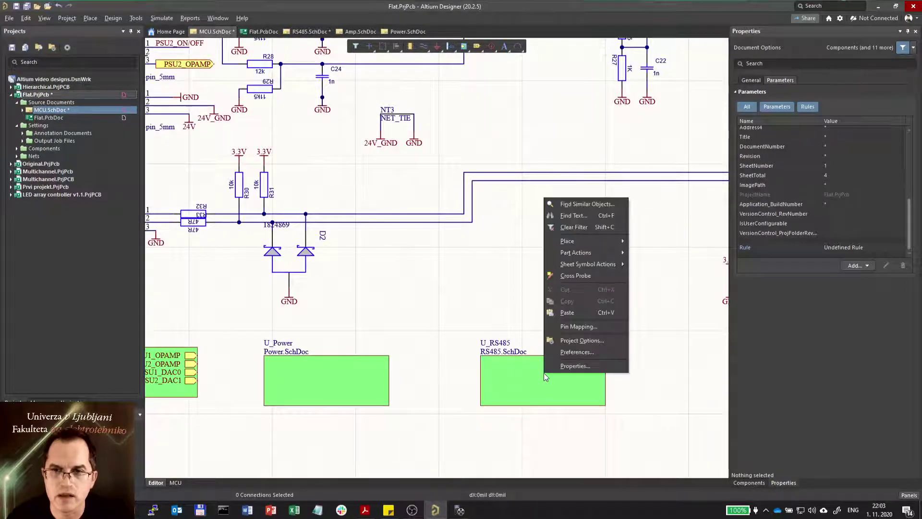
mouse_move(584, 263)
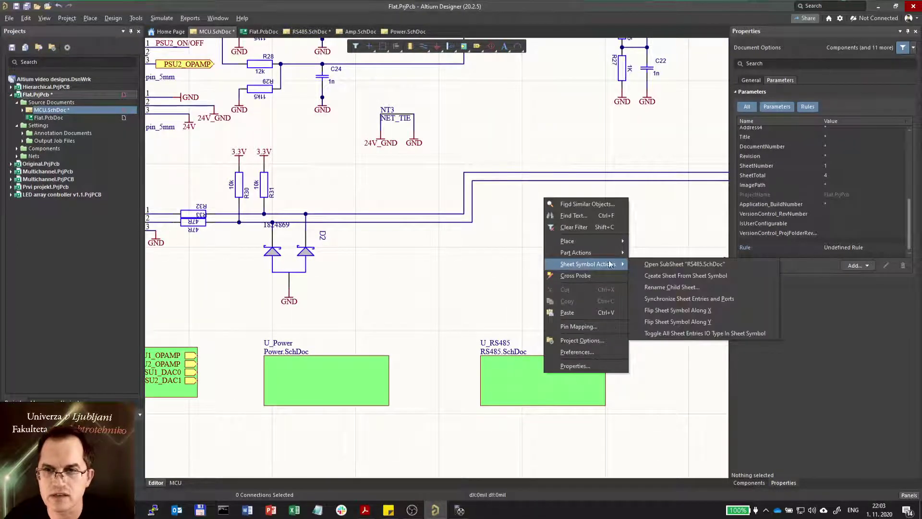
left_click(667, 298)
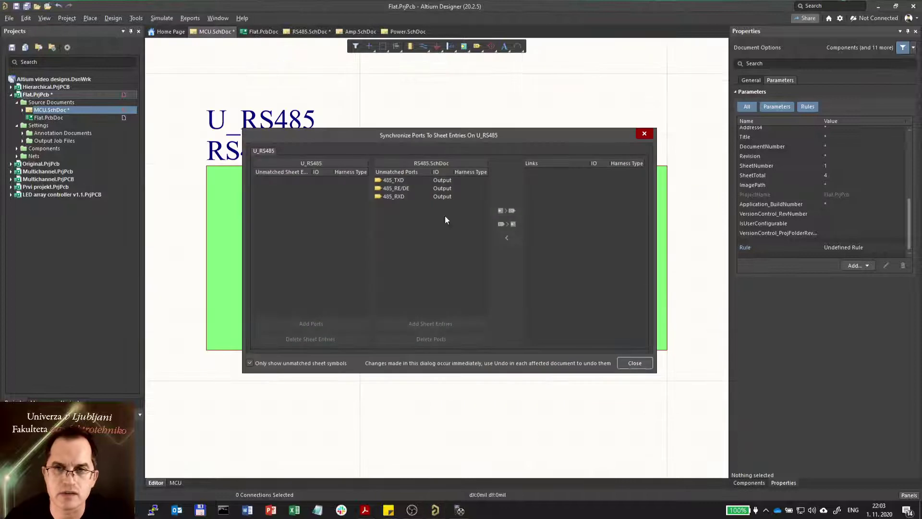
- Add sheet entries for the 485_TXD, 485_RE/DE and 485_RXD ports and place them along the U_RS485 symbol's right edge
left_click(389, 180)
left_click(396, 188, "shift")
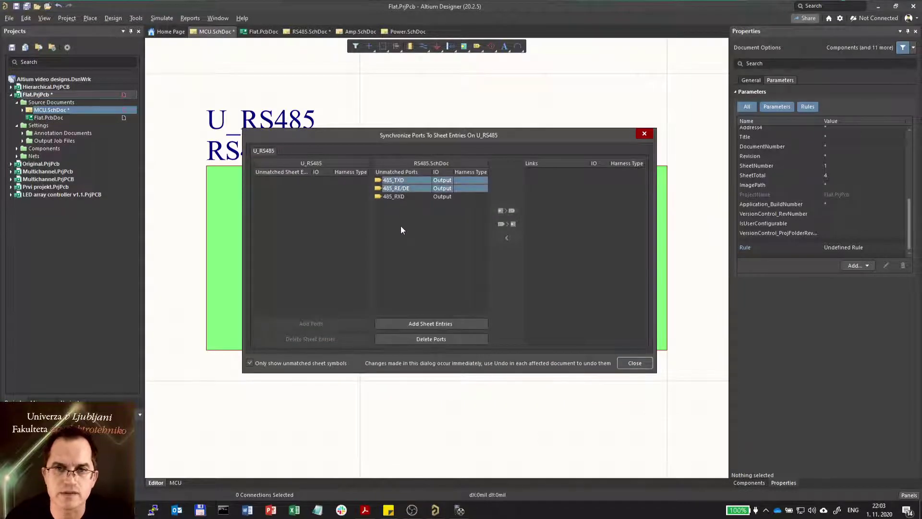
left_click(397, 197, "shift")
left_click(431, 324)
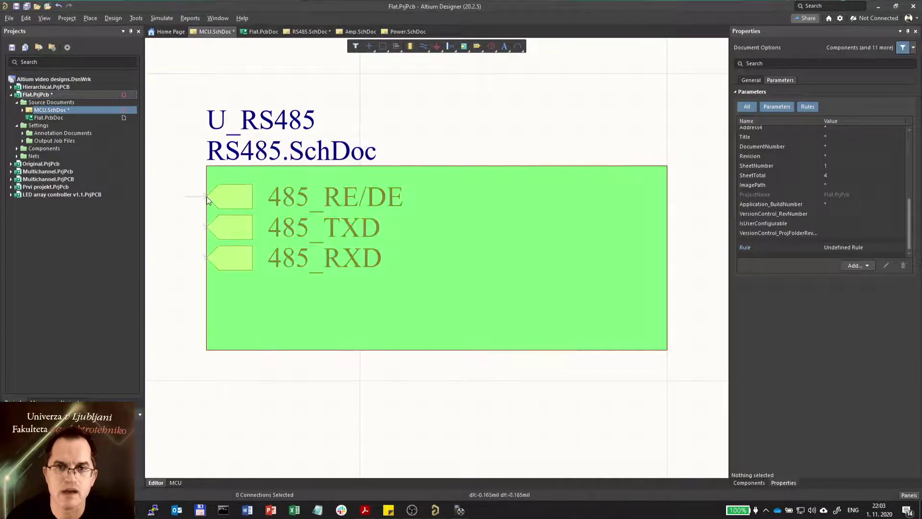
left_click_drag(207, 197, 667, 222)
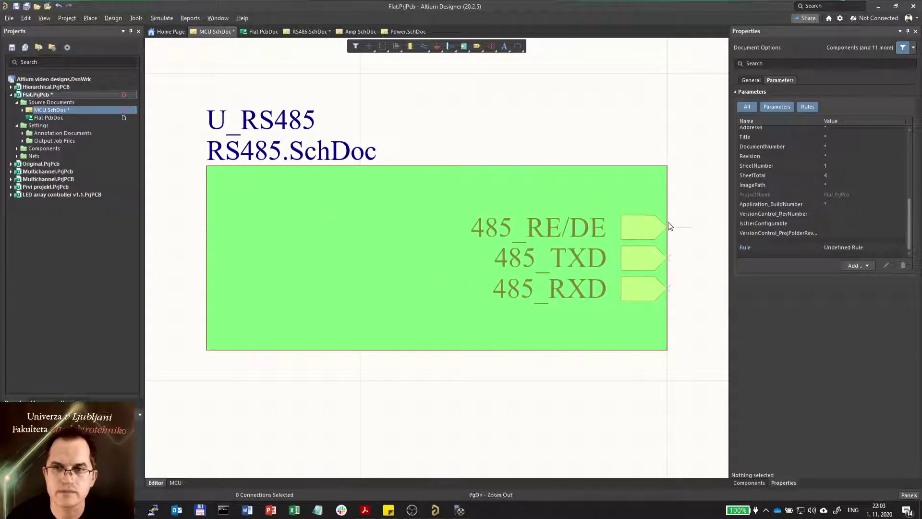
- Check the links between the U_RS485 sheet entries and the RS485 sheet's ports in the synchronization dialog
key("d")
key("y")
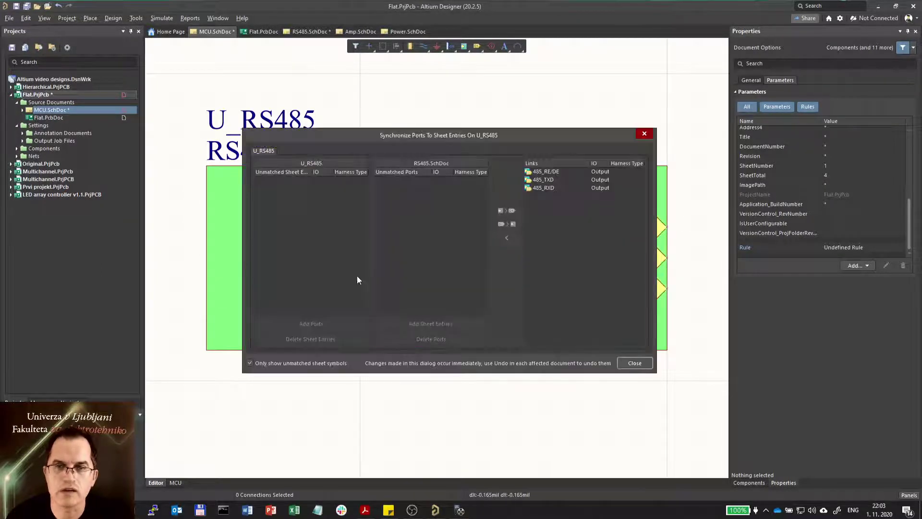
left_click(633, 362)
- Delete the 485_RE/DE, 485_RXD and 485_TXD off-sheet connectors from the microcontroller's PF pin wires on the MCU sheet
scroll(261, 283, "down", 5, "ctrl")
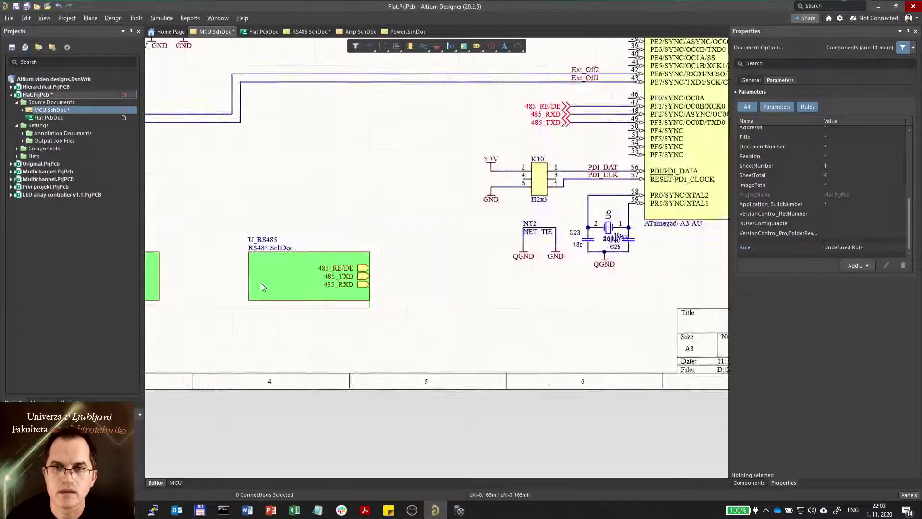
scroll(455, 171, "up", 2, "ctrl")
left_click_drag(393, 181, 451, 226)
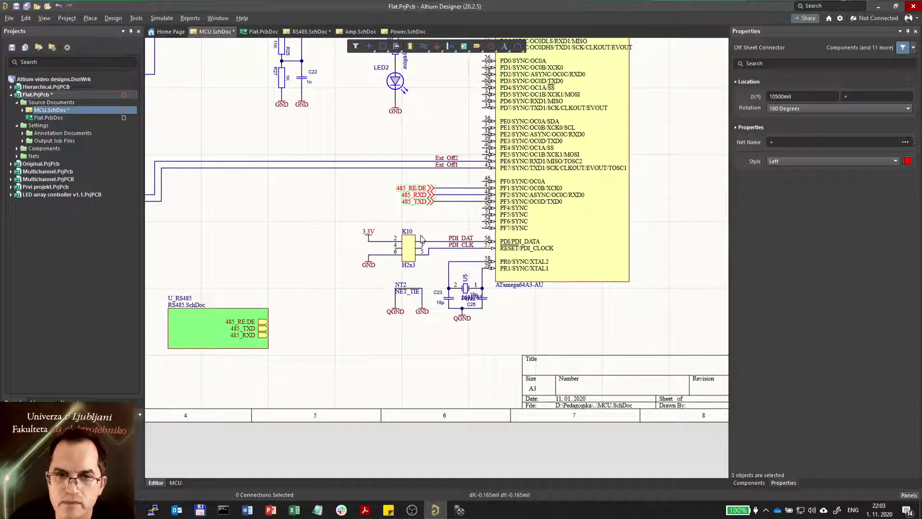
left_click(271, 309)
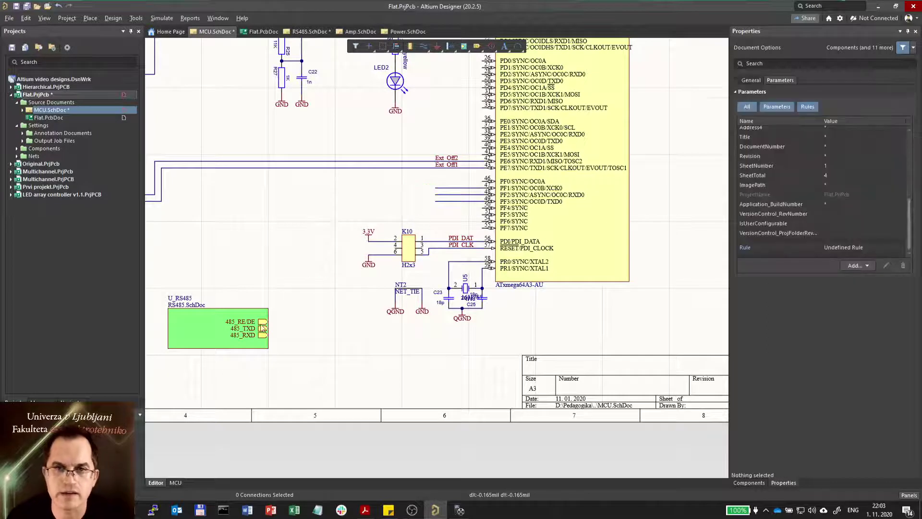
- Reorder the U_RS485 sheet entries so that 485_RXD sits between 485_RE/DE and 485_TXD
scroll(263, 334, "up", 2, "ctrl")
scroll(262, 334, "up", 1, "ctrl")
left_click_drag(269, 322, 271, 341)
left_click_drag(271, 341, 272, 329)
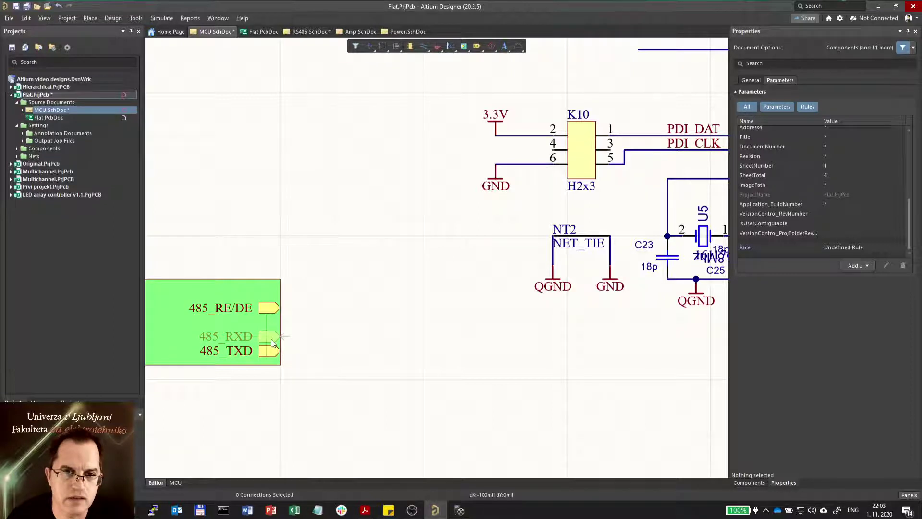
- Space the U_RS485 sheet entries evenly and move the symbol so they meet the microcontroller's PF pin wires
left_click(280, 350)
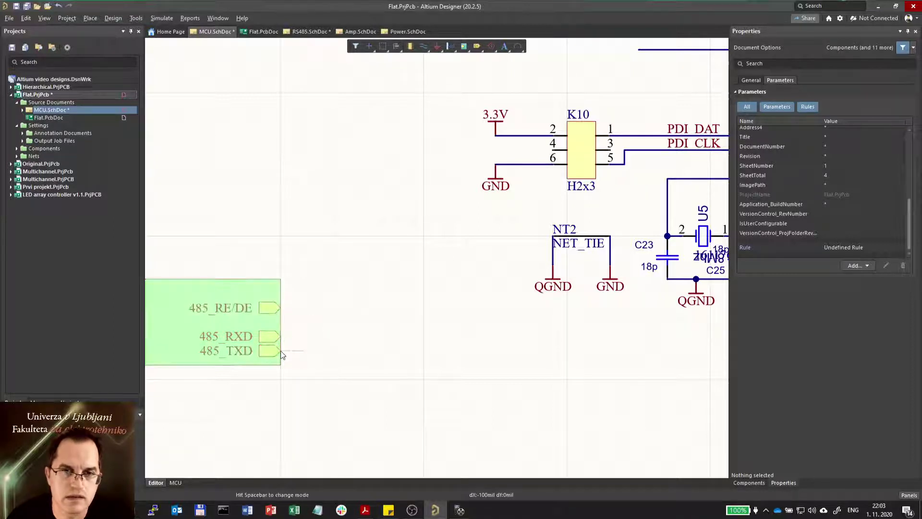
scroll(280, 331, "up", 4, "ctrl")
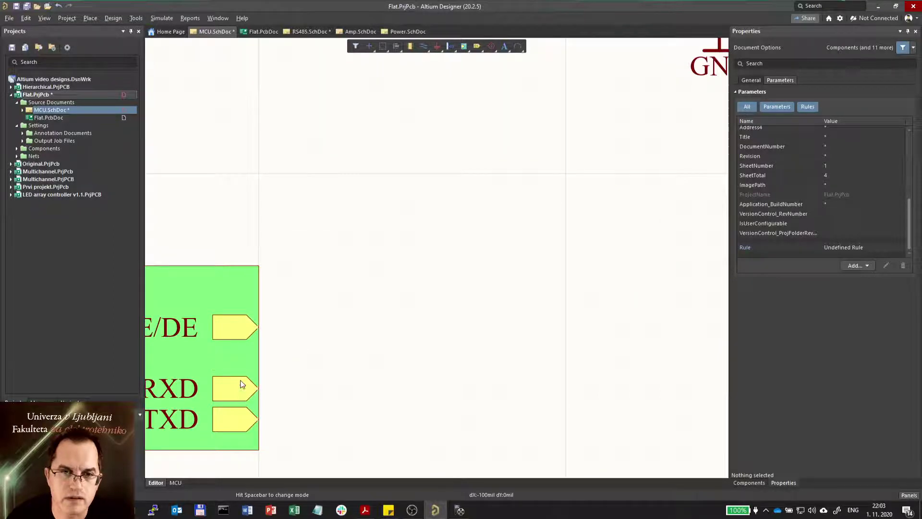
right_click(259, 425)
left_click(244, 425)
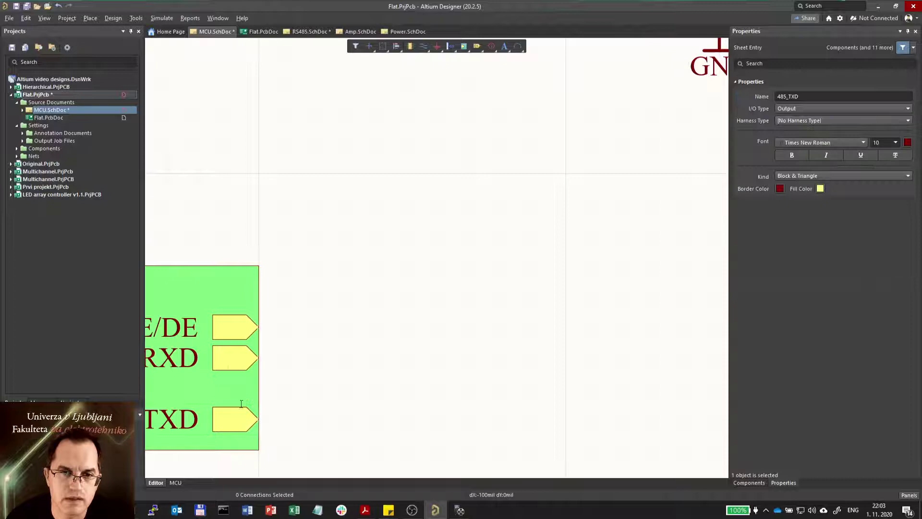
scroll(329, 362, "down", 4, "ctrl")
left_click_drag(337, 353, 547, 213)
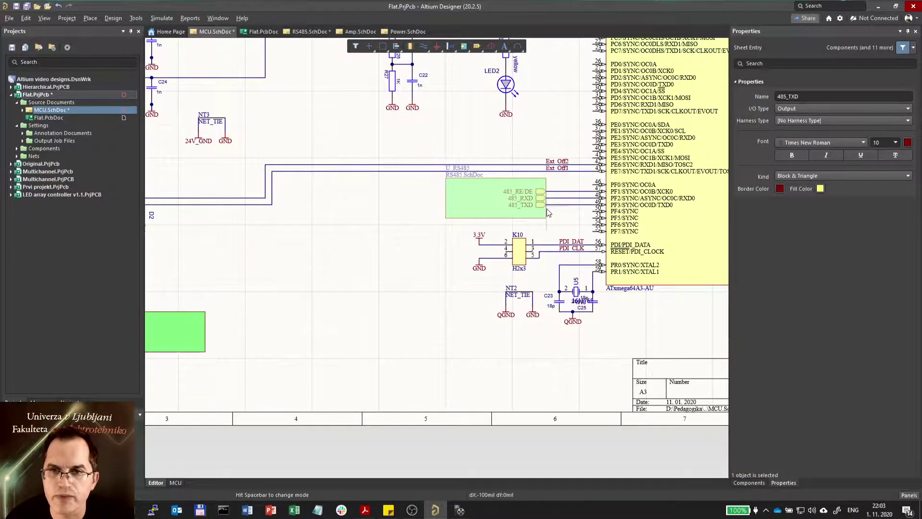
- Move the U_Power sheet symbol toward the middle of the sheet's lower edge and the U_Amp symbol above connector K3
scroll(422, 334, "down", 5, "ctrl")
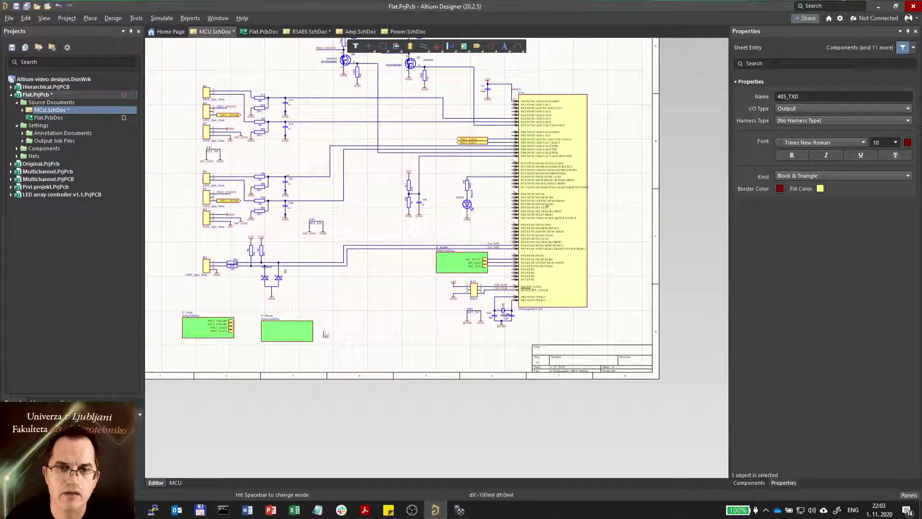
left_click_drag(326, 334, 429, 345)
left_click_drag(195, 338, 204, 97)
scroll(234, 86, "up", 1, "ctrl")
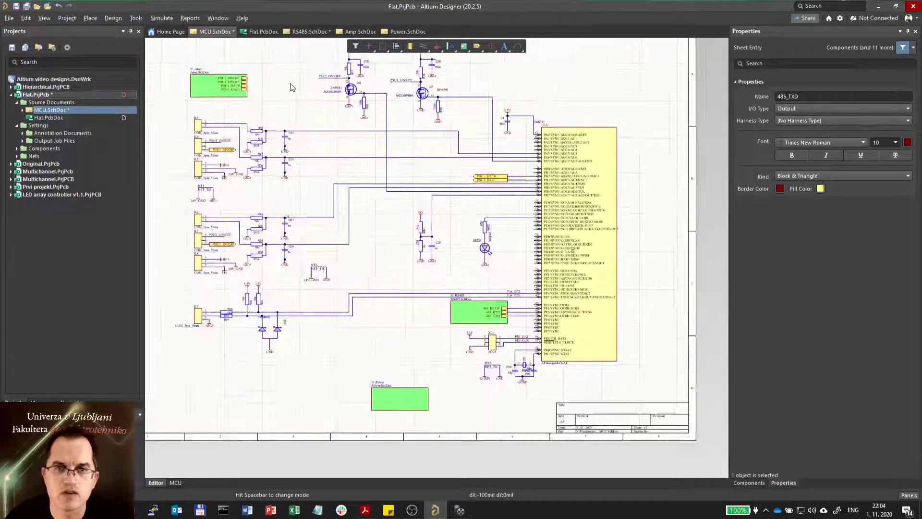
- Delete the two DAC off-sheet connectors from the microcontroller's PB pin wires
scroll(290, 82, "up", 2, "ctrl")
left_click_drag(548, 213, 616, 231)
key("Delete")
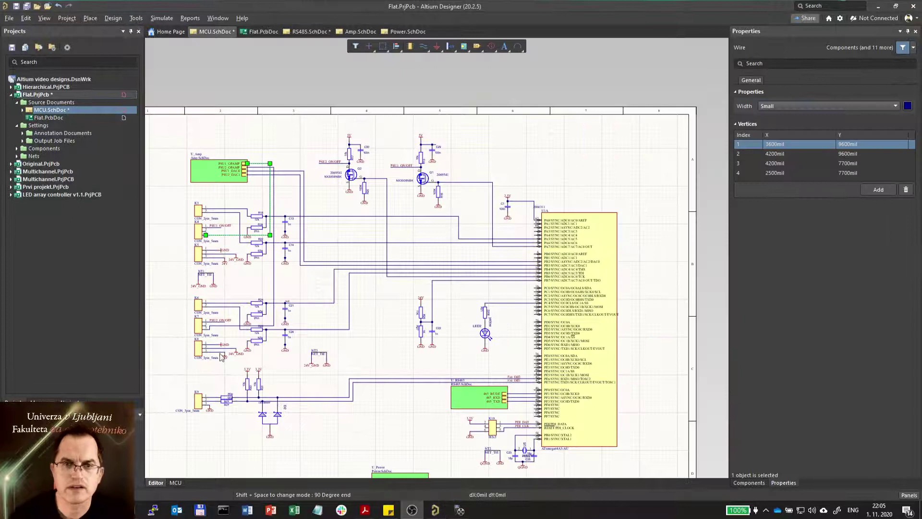
- Set the Flat.PrjPcb Net Identifier Scope to Hierarchical (Sheet entry <-> port connections, power ports global)
left_click(240, 167)
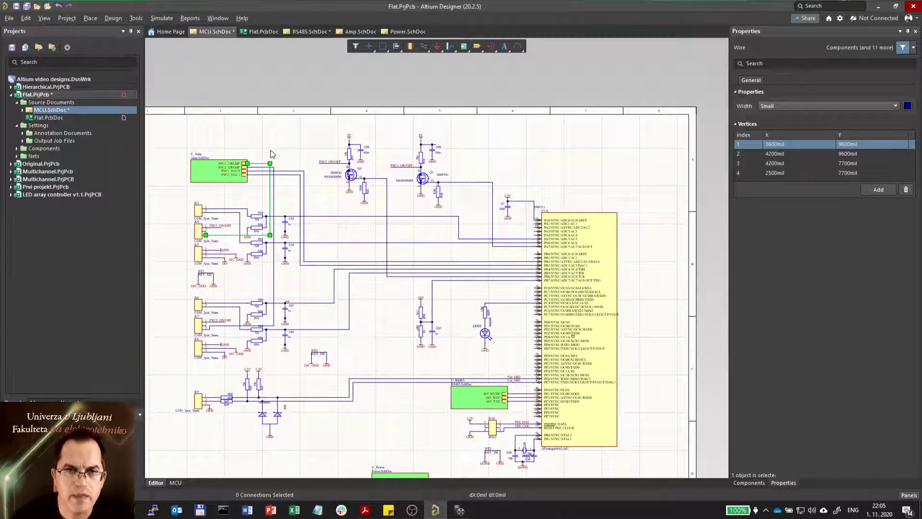
left_click(192, 94)
left_click(66, 17)
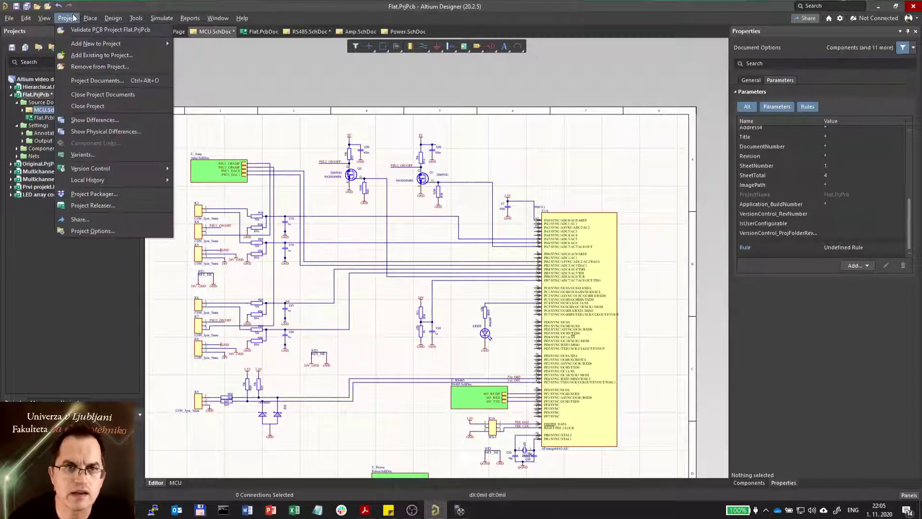
left_click(96, 229)
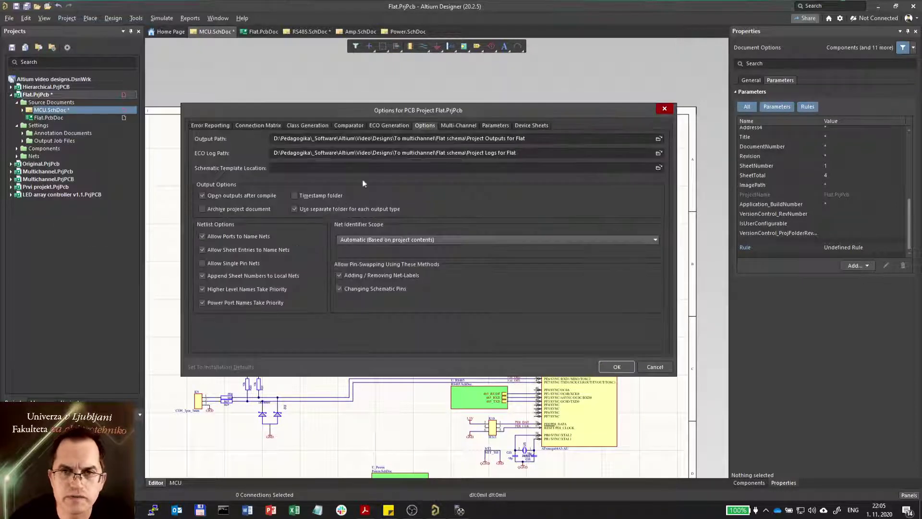
left_click(404, 239)
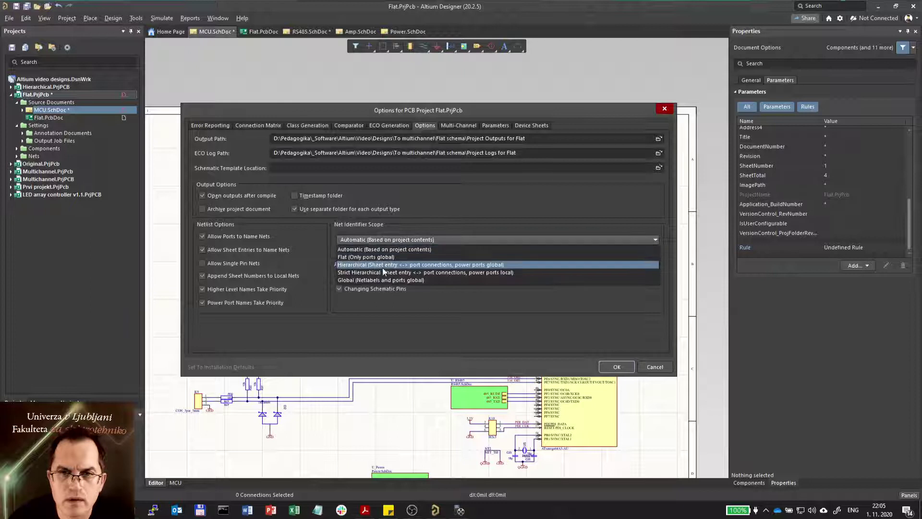
left_click(415, 265)
left_click(616, 366)
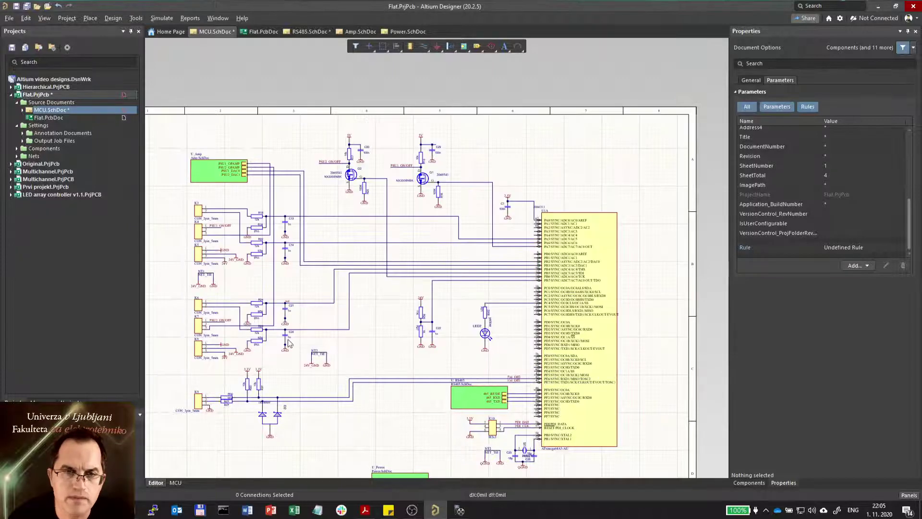
- Validate the Flat.PrjPcb project and expand MCU.SchDoc in the project tree to list its child sheets
right_click(61, 91)
left_click(92, 96)
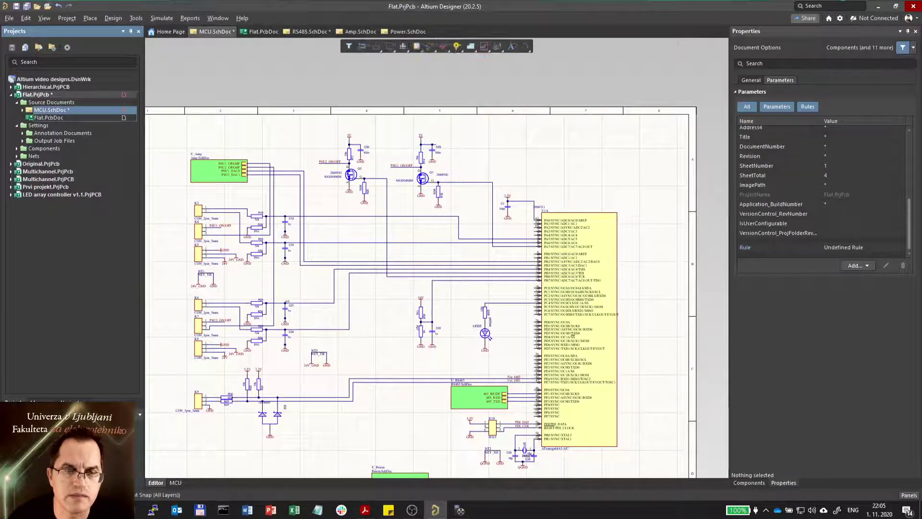
left_click(254, 32)
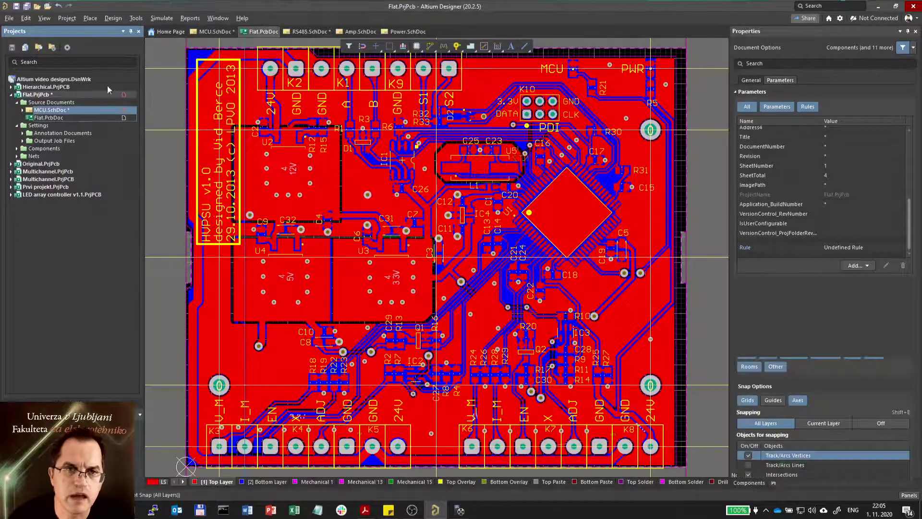
left_click(23, 110)
left_click(32, 111)
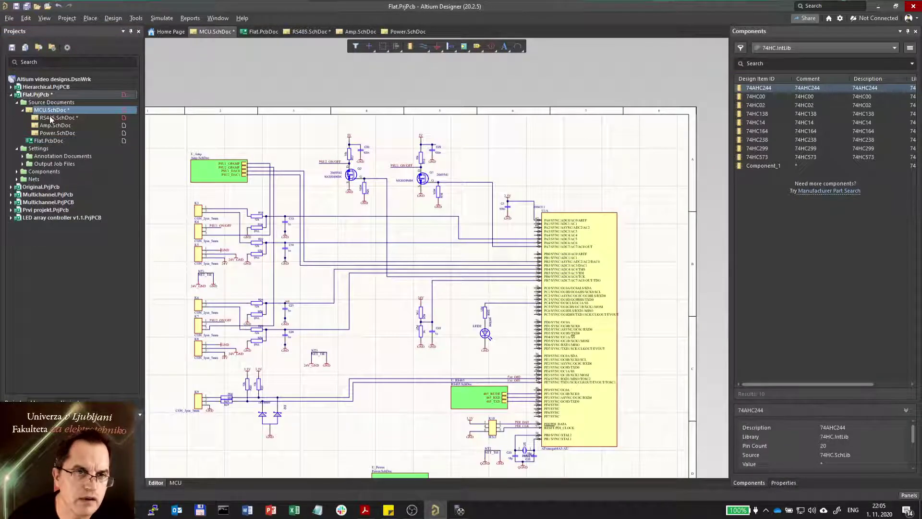
- Import the schematic changes into Flat.PcbDoc, creating the missing component links automatically and executing the engineering change order
left_click(45, 140)
left_click(117, 17)
left_click(242, 137)
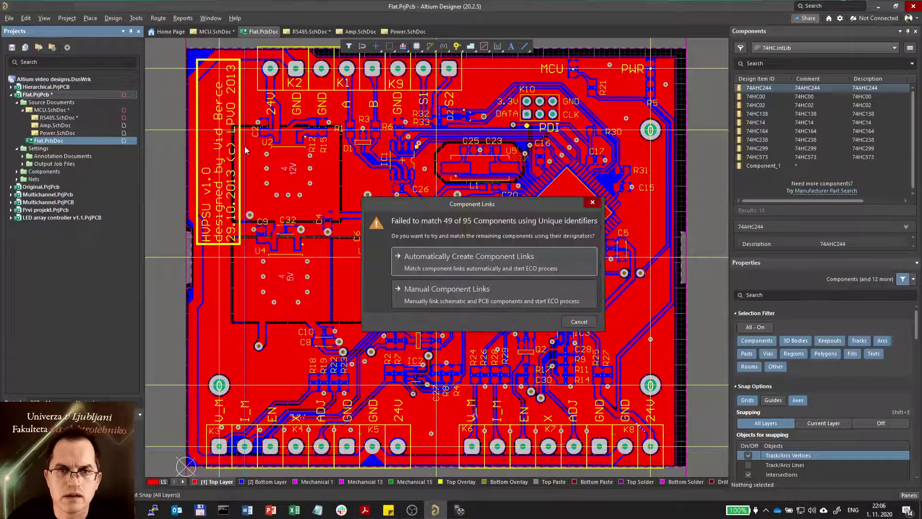
left_click(447, 262)
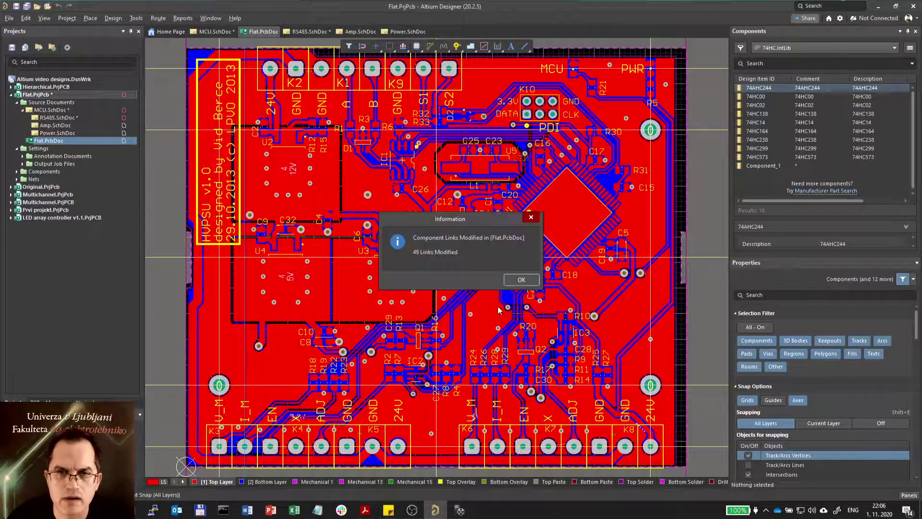
left_click(522, 281)
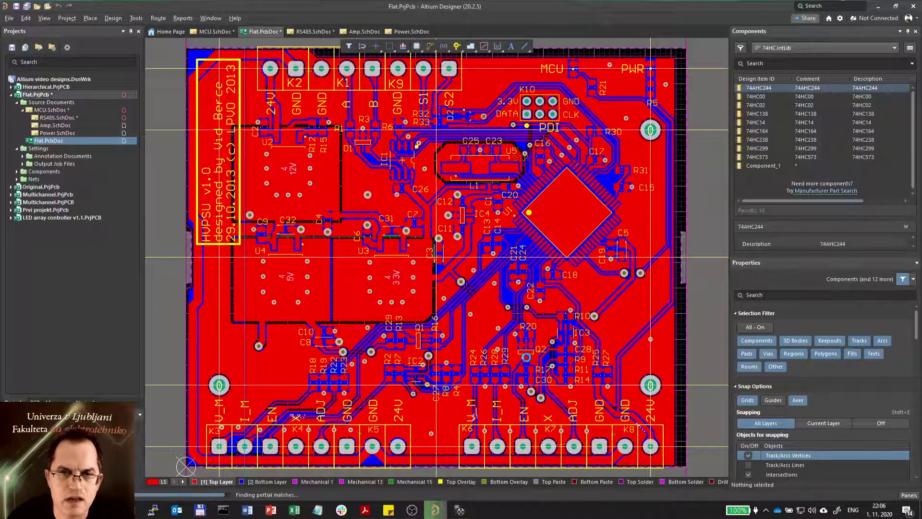
left_click(240, 389)
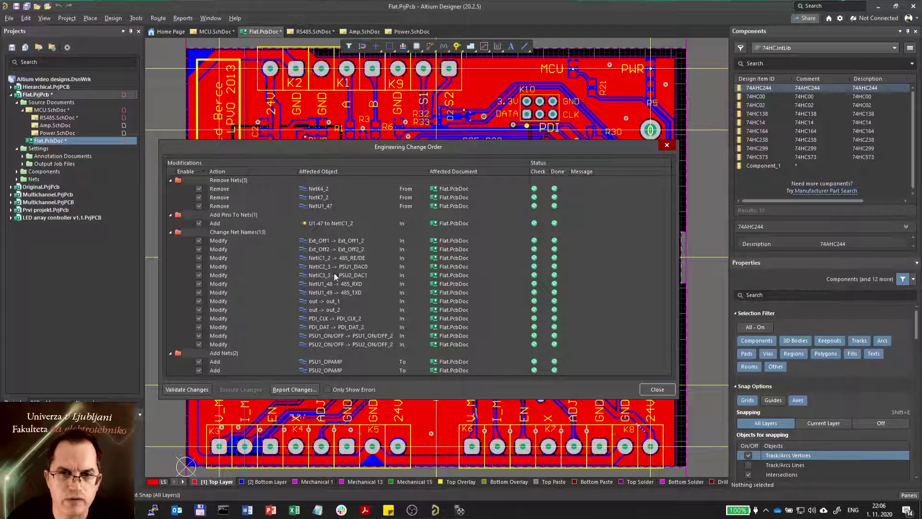
left_click(657, 390)
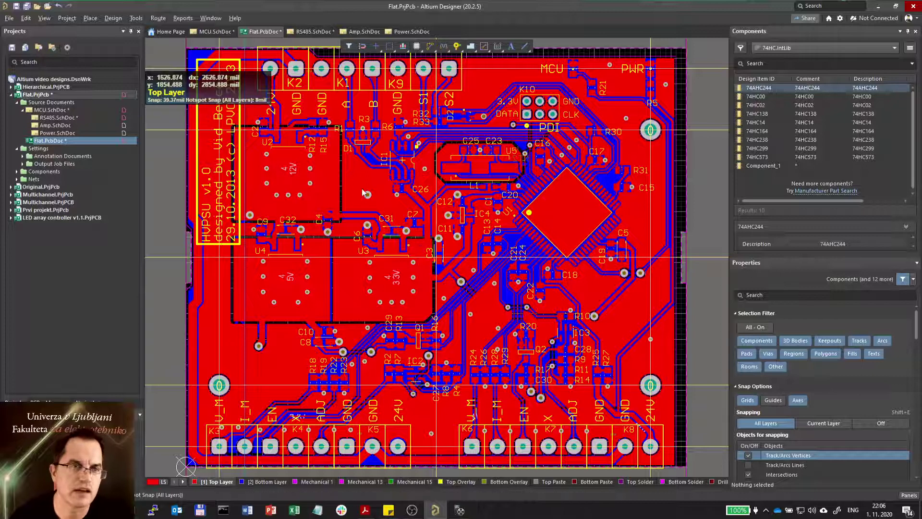
- Return to MCU.SchDoc and set the project's Net Identifier Scope to Automatic (Based on project contents)
left_click(67, 113)
double_click(52, 110)
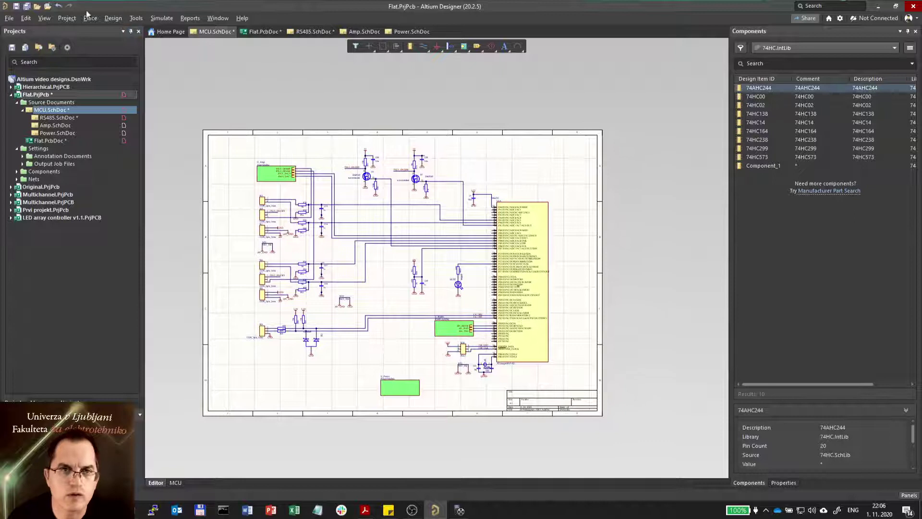
left_click(67, 17)
left_click(87, 257)
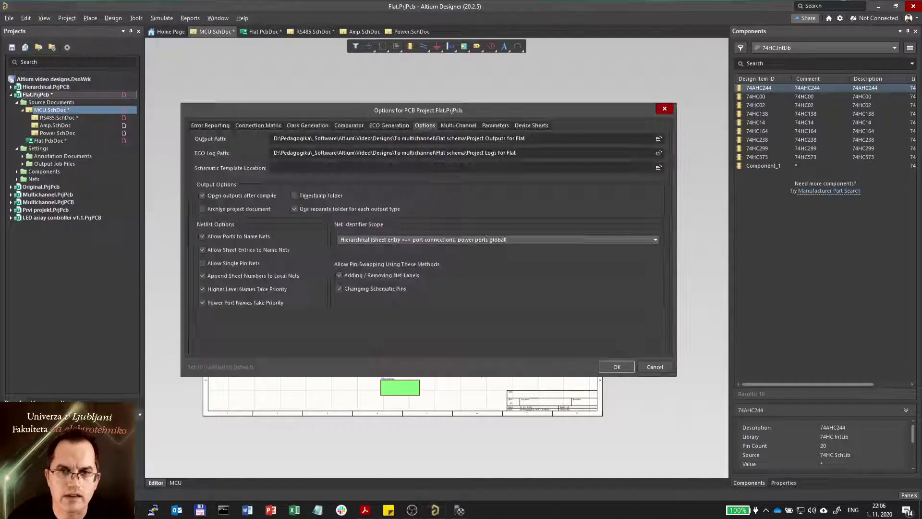
left_click(388, 239)
left_click(384, 249)
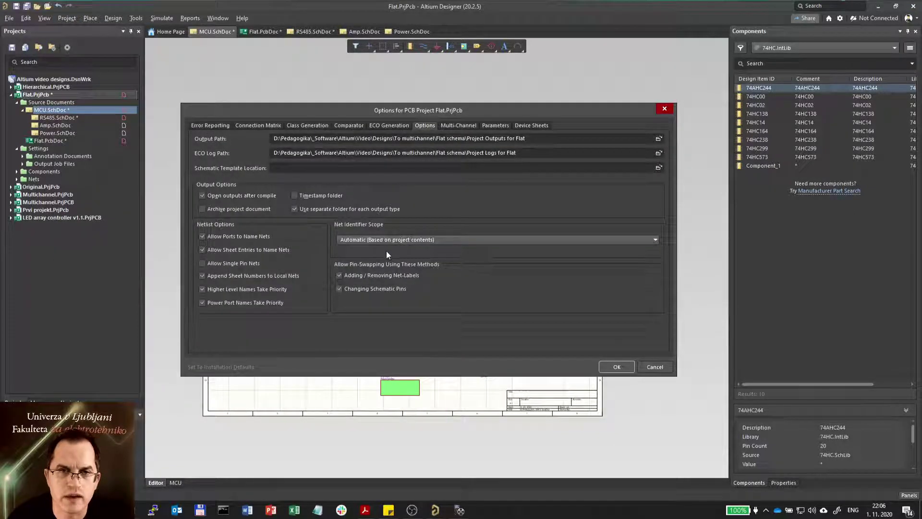
left_click(617, 367)
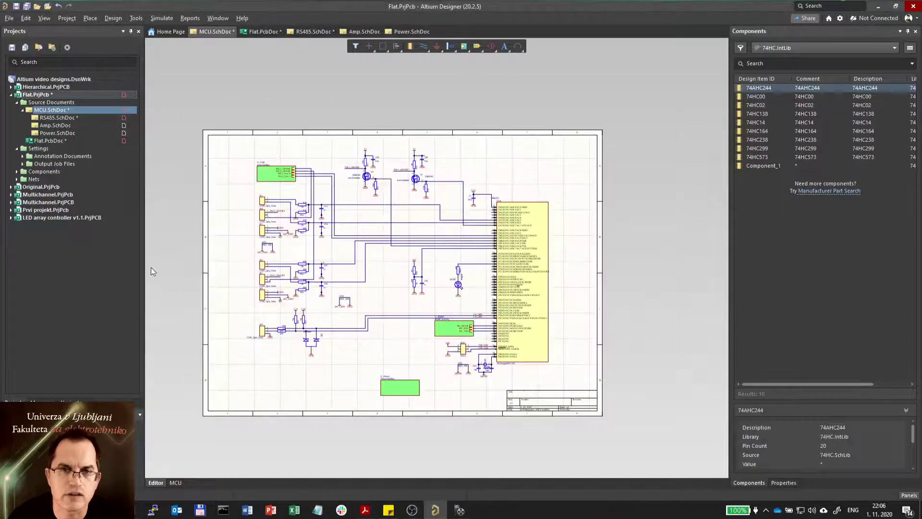
scroll(271, 174, "up", 5, "ctrl")
left_click(238, 184)
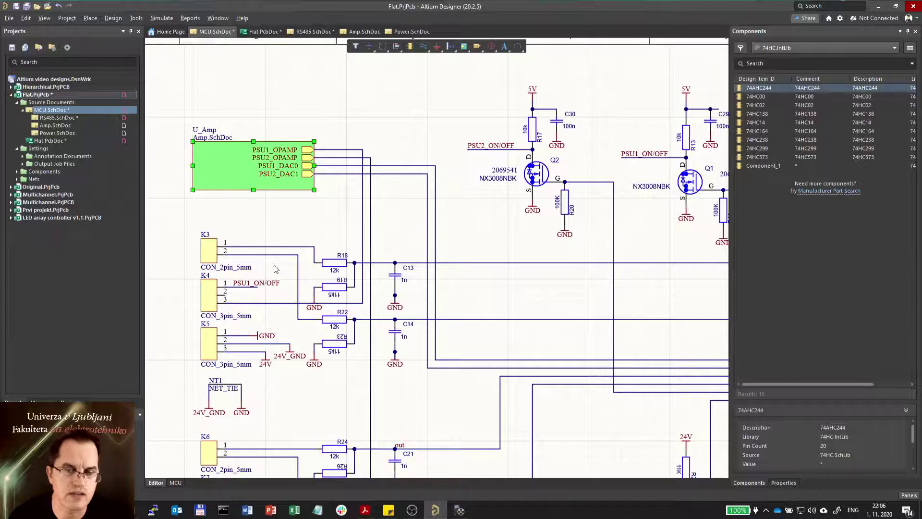
scroll(286, 197, "down", 5, "ctrl")
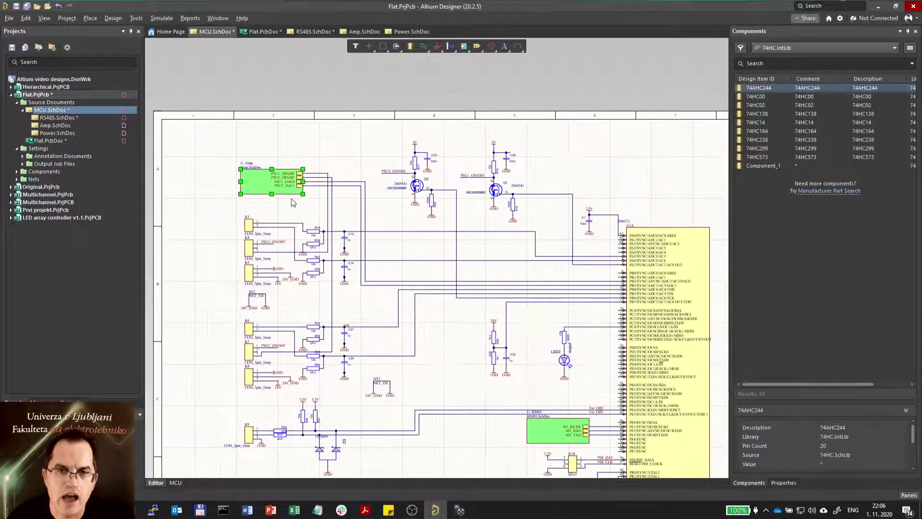
left_click(314, 142)
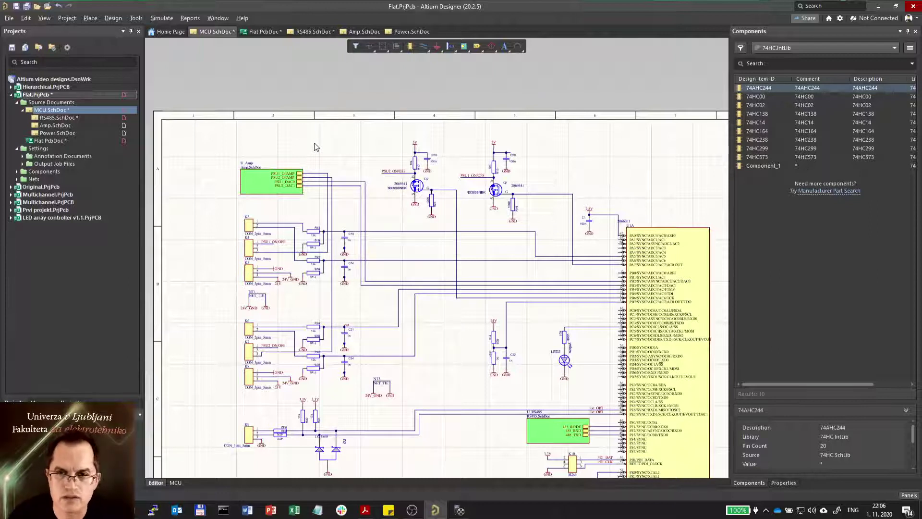
- Move the U_Power sheet symbol to just below the D2 diode circuit of connector K9
scroll(398, 288, "down", 3)
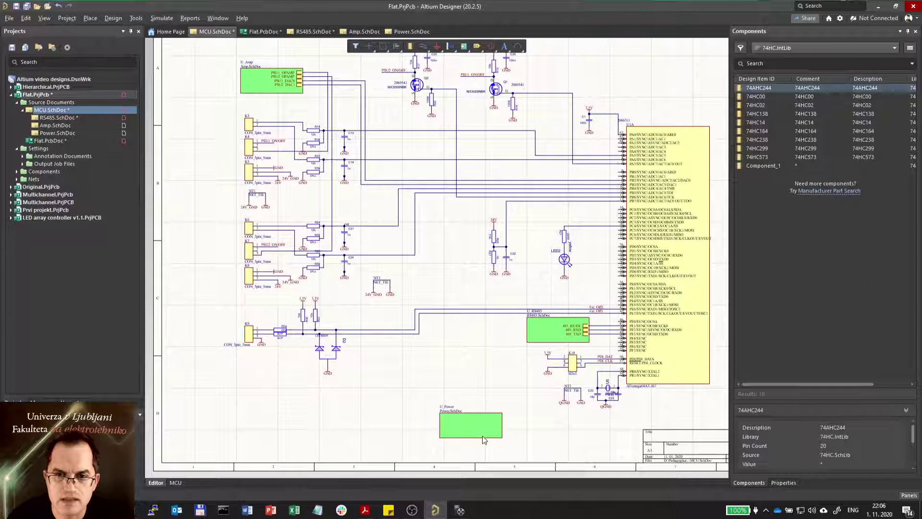
left_click_drag(482, 432, 309, 407)
scroll(307, 406, "up", 2, "ctrl")
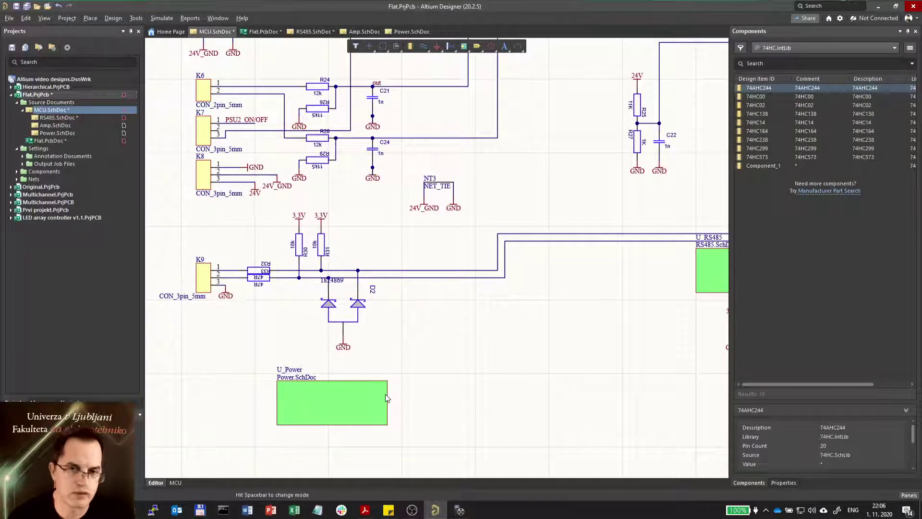
scroll(410, 388, "down", 3, "ctrl")
right_click_drag(497, 390, 468, 390)
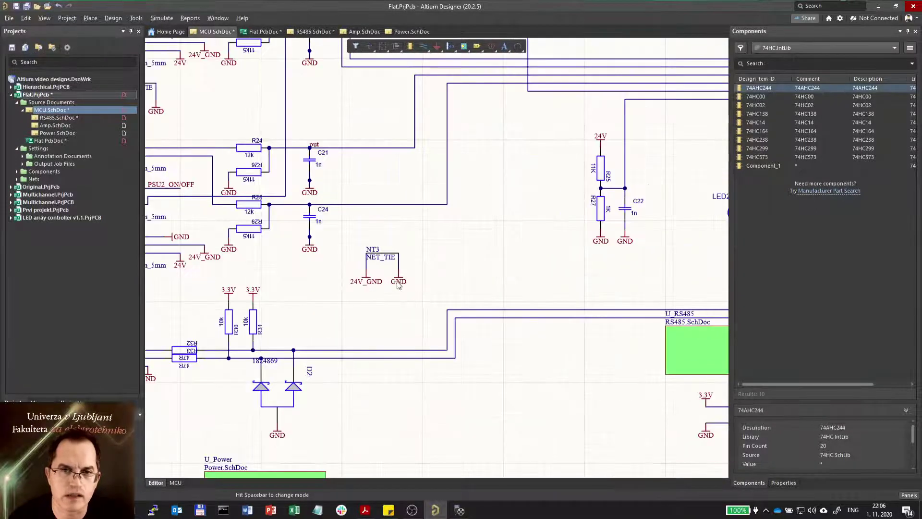
key("ctrl+Page_Down")
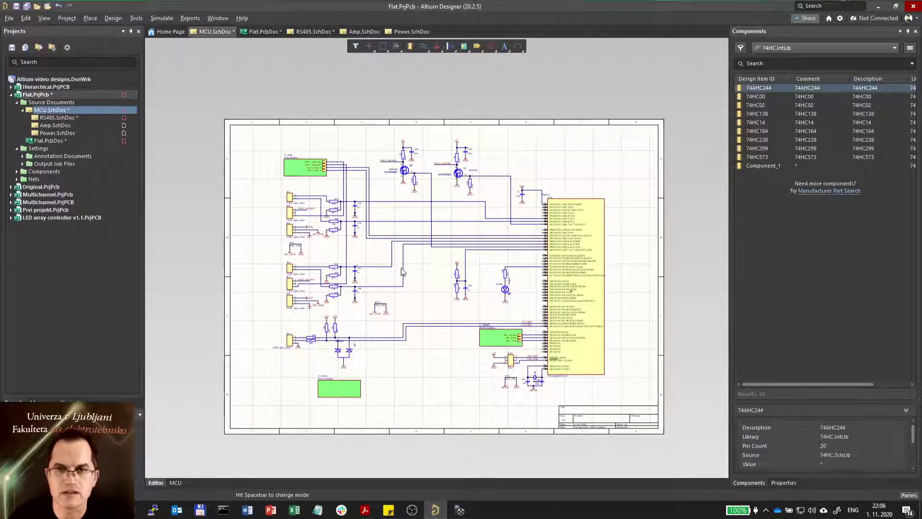
scroll(360, 177, "up", 3, "ctrl")
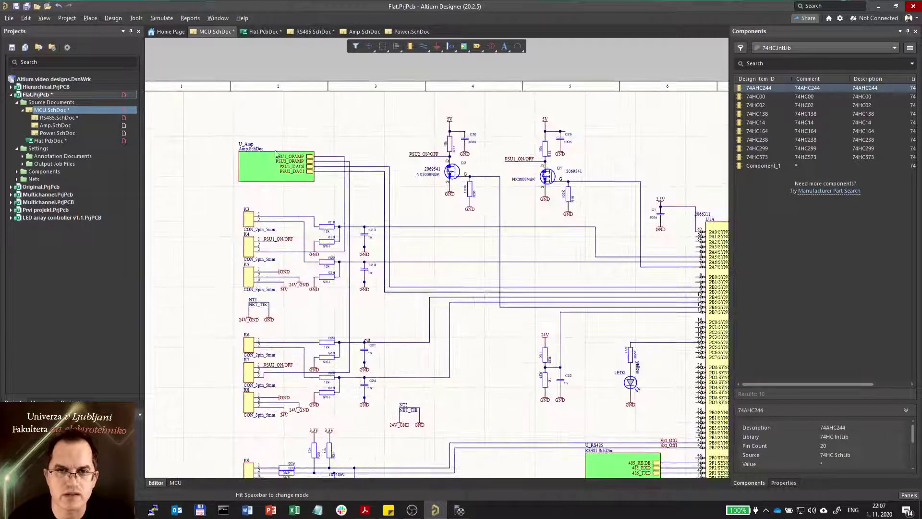
left_click(285, 153)
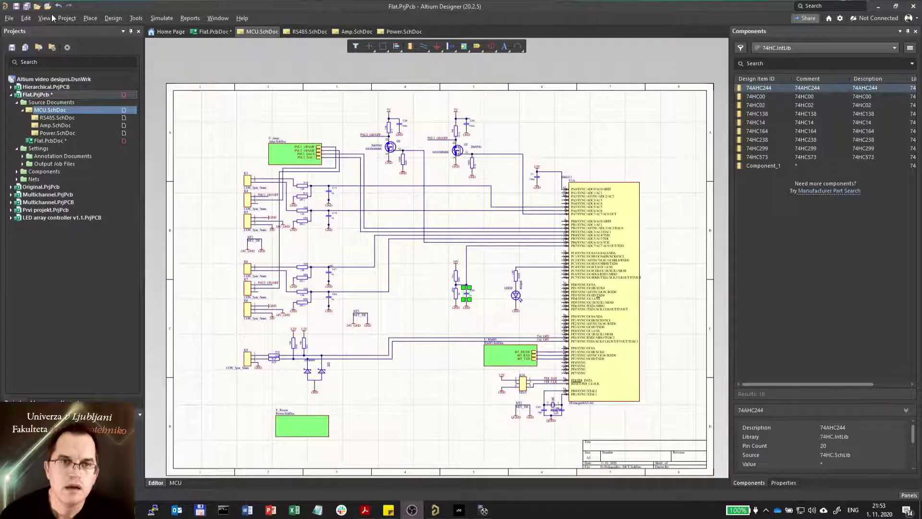
- In the Flat.PrjPcb options, set the Net Identifier Scope to Automatic (Based on project contents) and allow ports to name nets
left_click(66, 18)
left_click(96, 231)
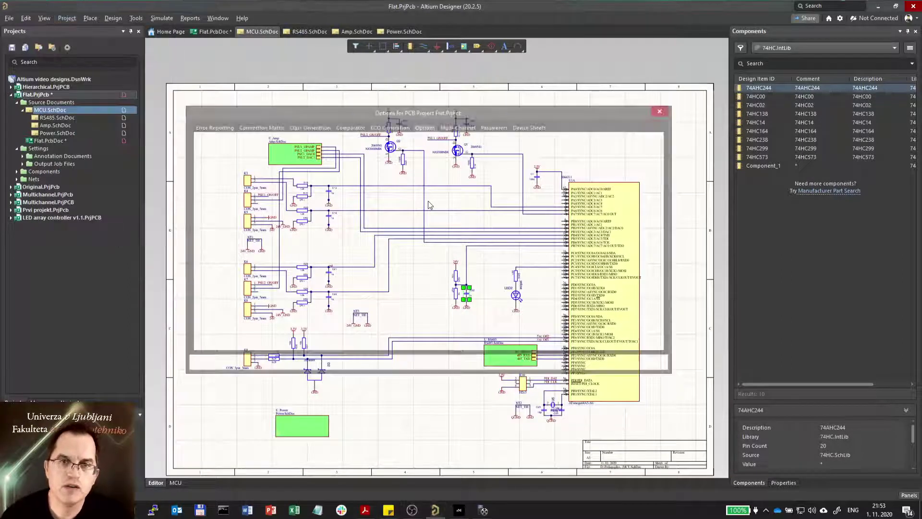
left_click(362, 240)
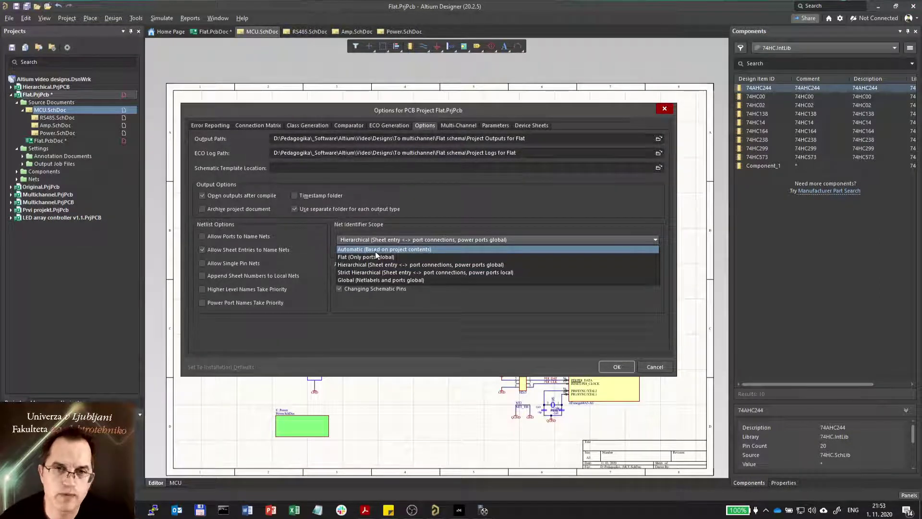
left_click(375, 250)
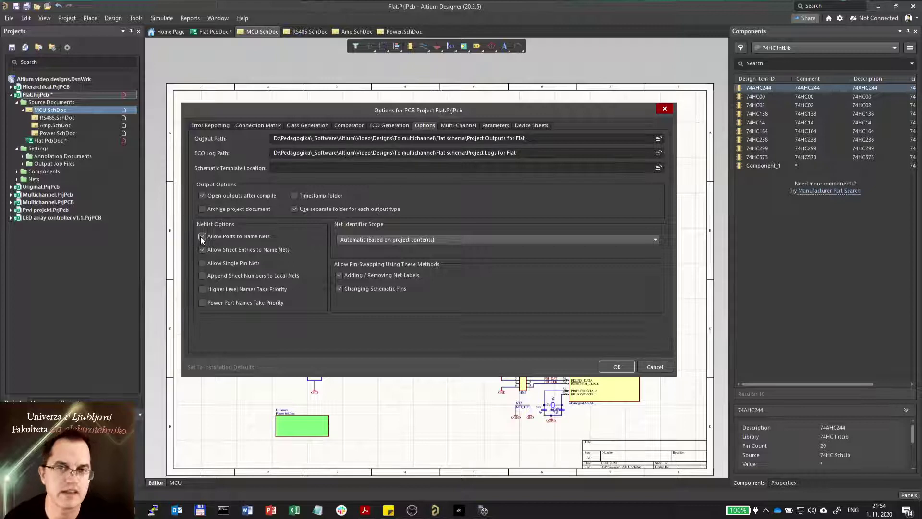
- Enable Append Sheet Numbers to Local Nets, Higher Level Names Take Priority and Power Port Names Take Priority, and apply the project options
left_click(384, 240)
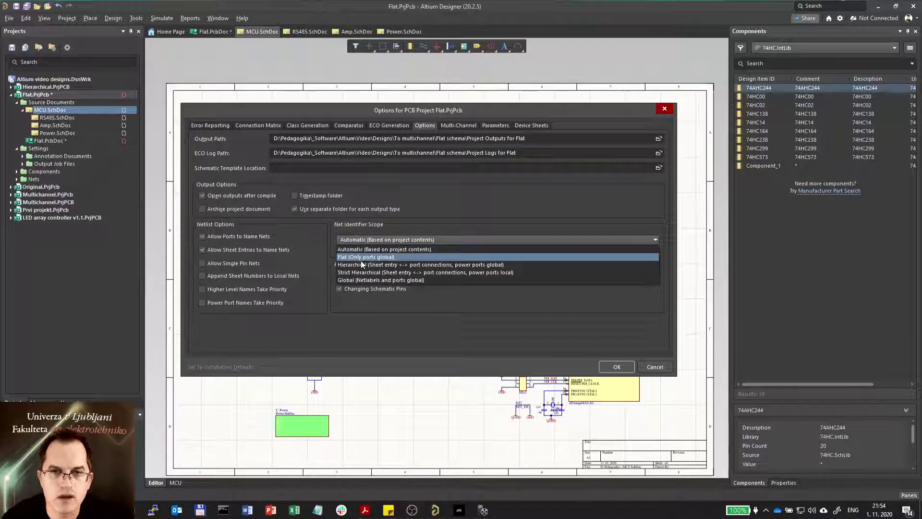
left_click(443, 221)
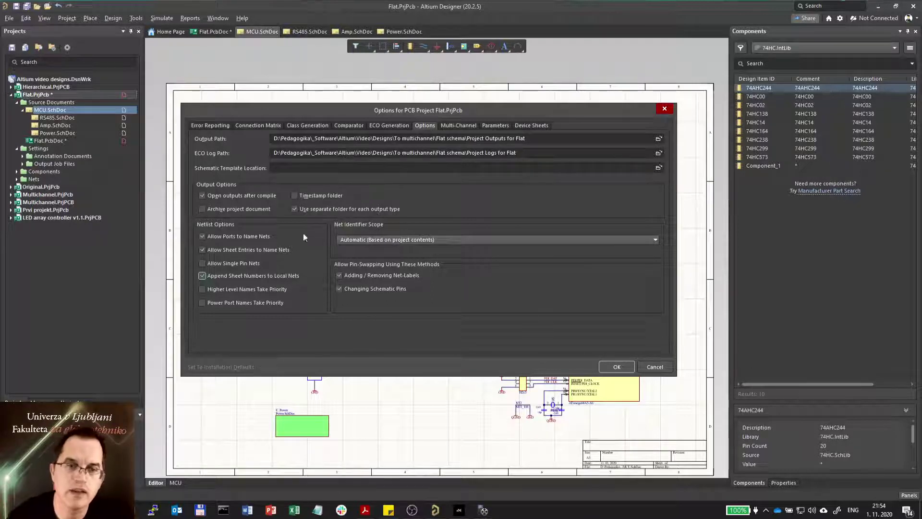
left_click(204, 289)
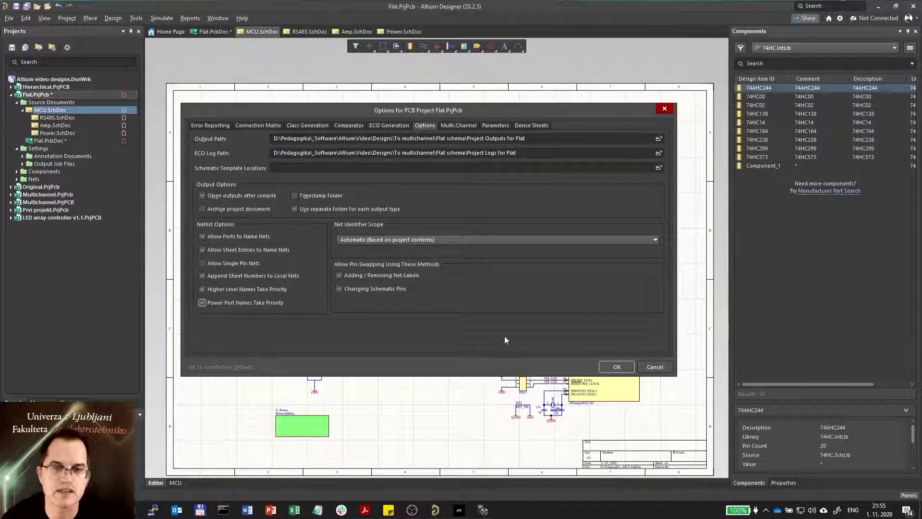
left_click(616, 366)
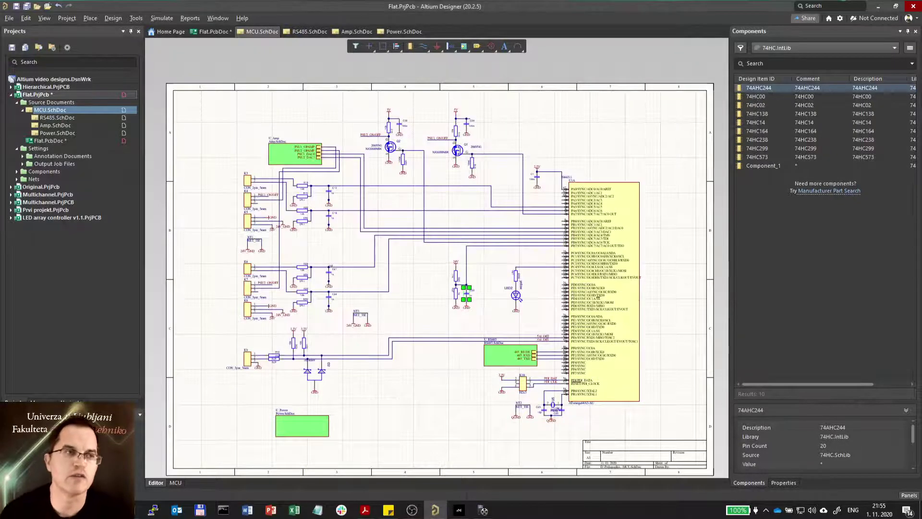